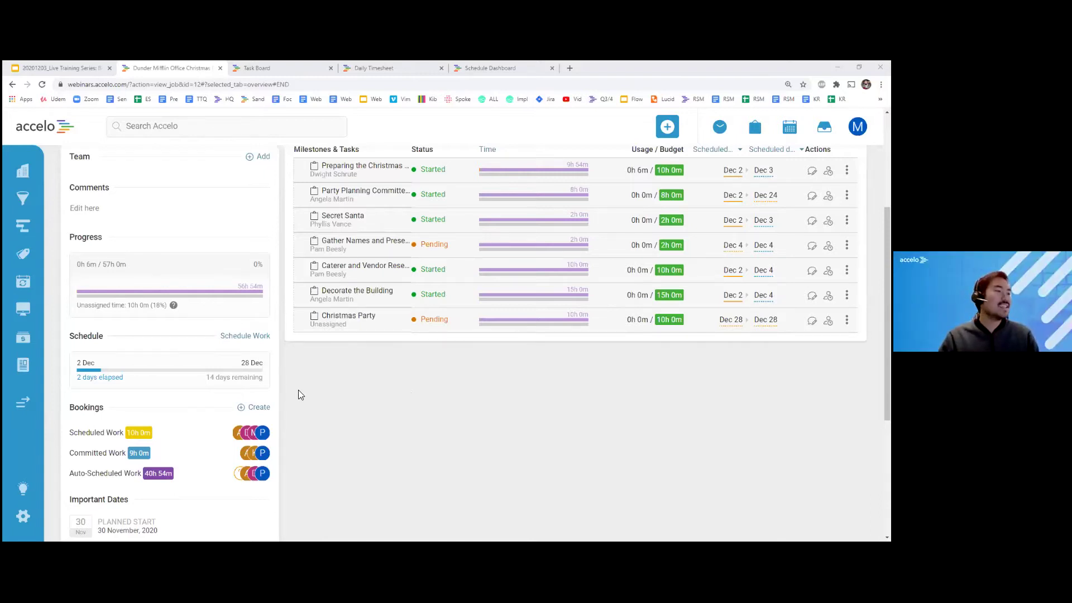
# Review the project overview and the breakdown of its auto-scheduled work by person.
pyautogui.scroll(3, 283, 386)
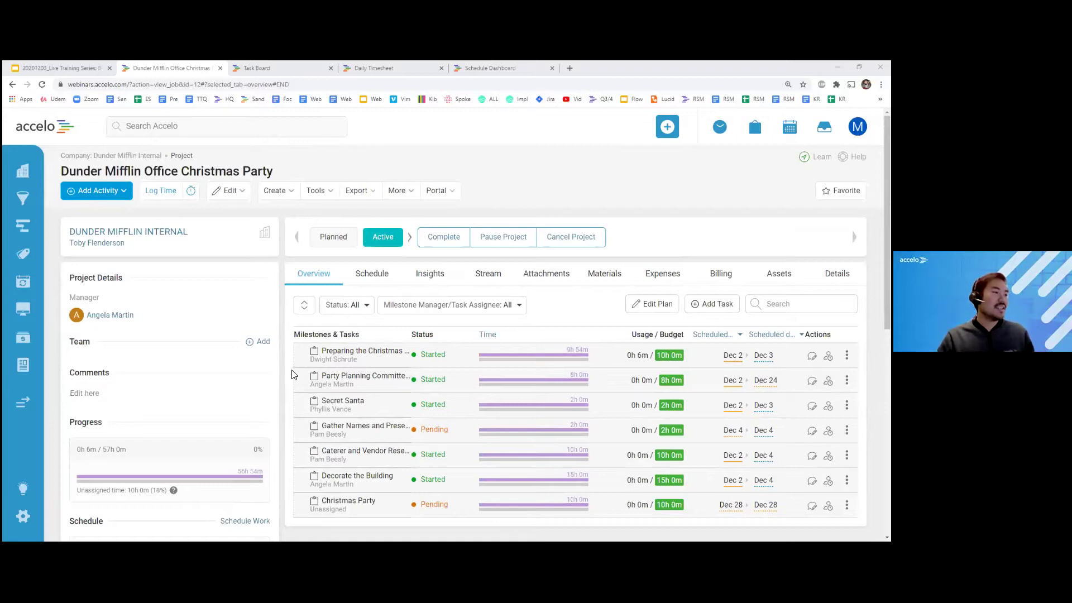
pyautogui.scroll(-4, 294, 374)
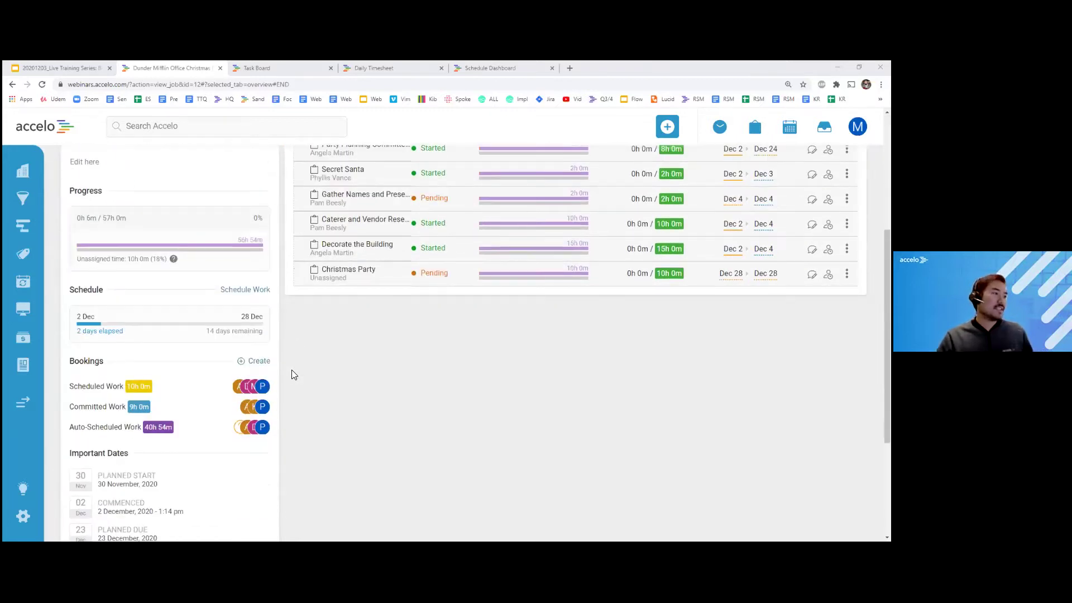
pyautogui.moveTo(179, 431)
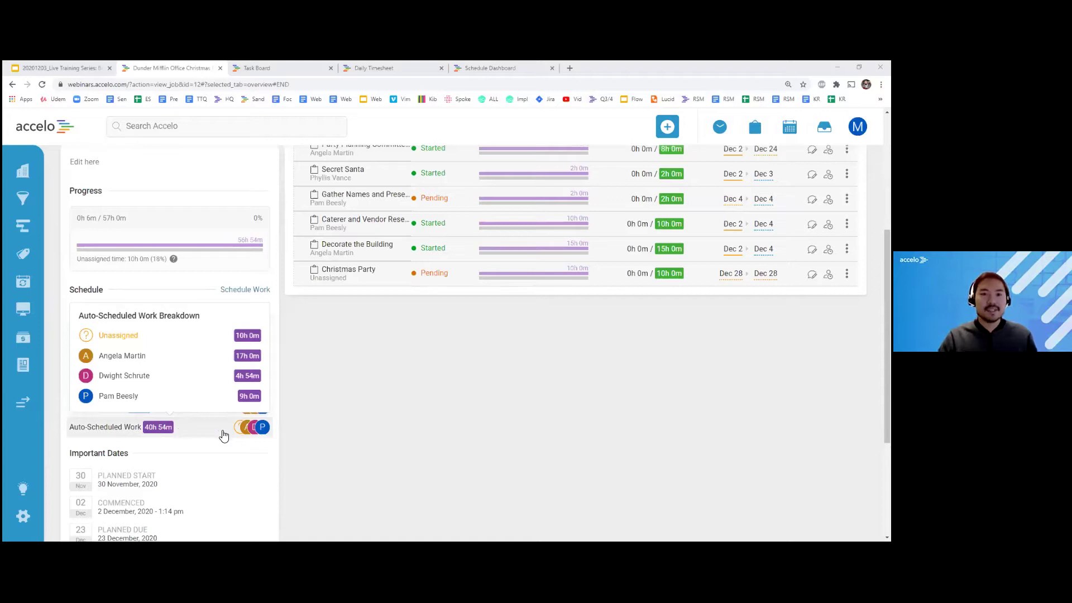
pyautogui.scroll(3, 409, 414)
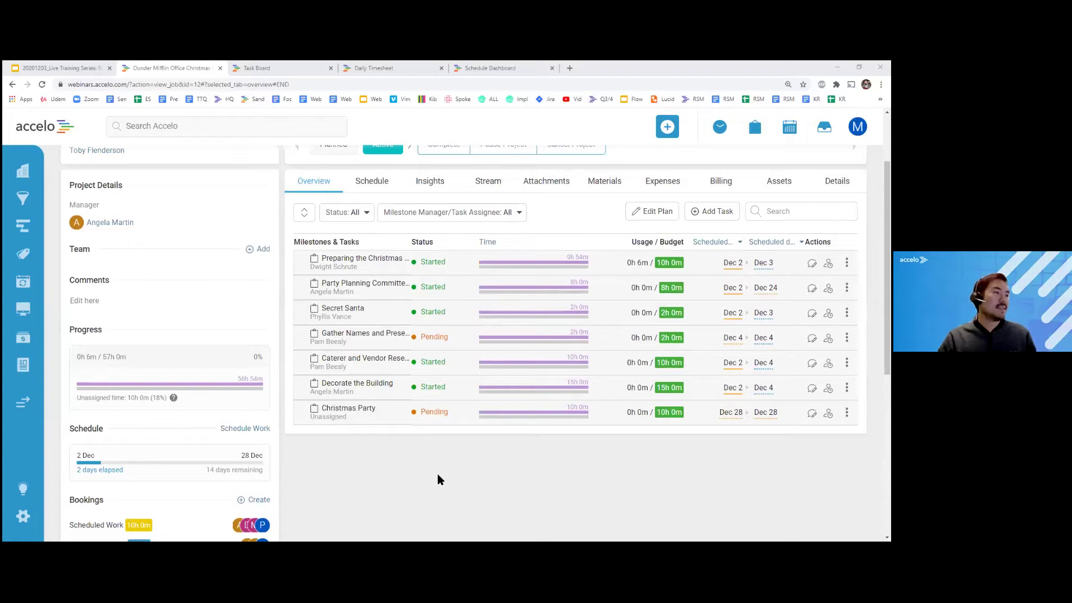
# Open the Preparing the Christmas Tree task and inspect the scheduled and auto-scheduled work breakdowns in its bookings.
pyautogui.click(394, 262)
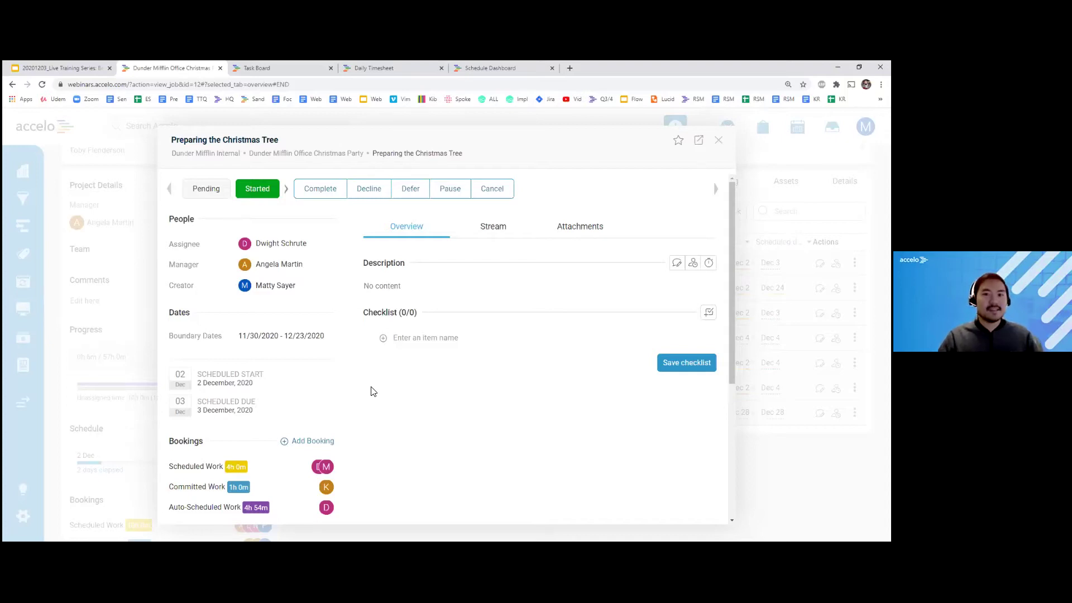
pyautogui.scroll(-1, 373, 391)
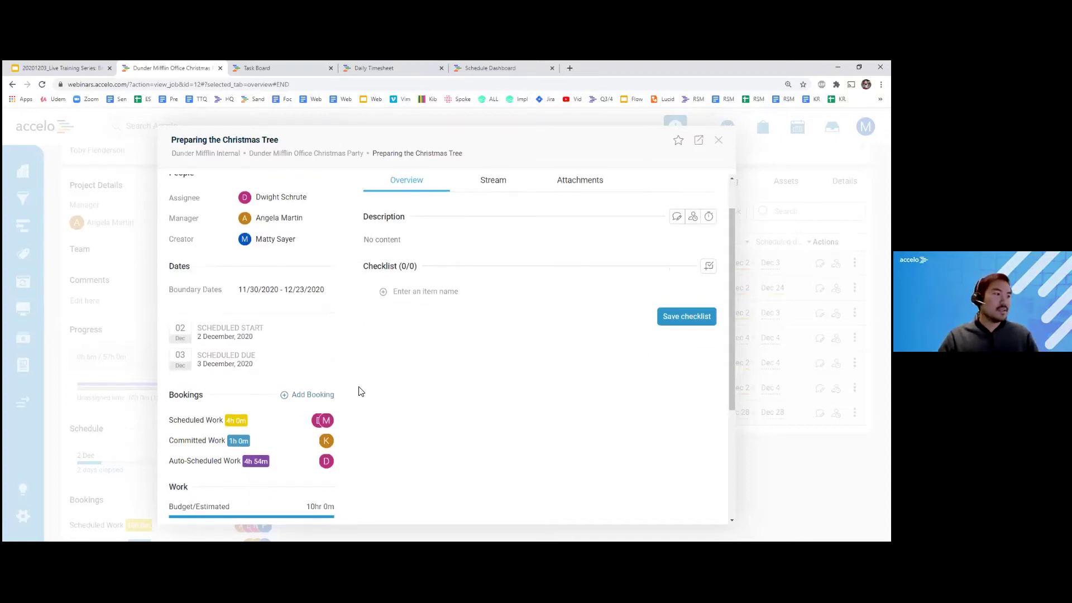
pyautogui.moveTo(285, 429)
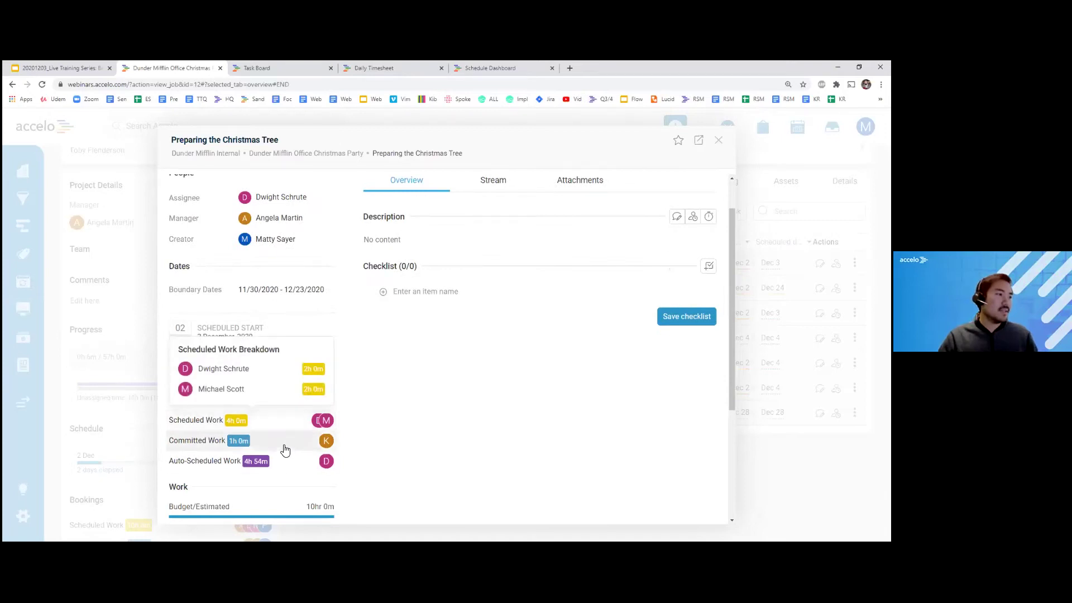
pyautogui.moveTo(280, 463)
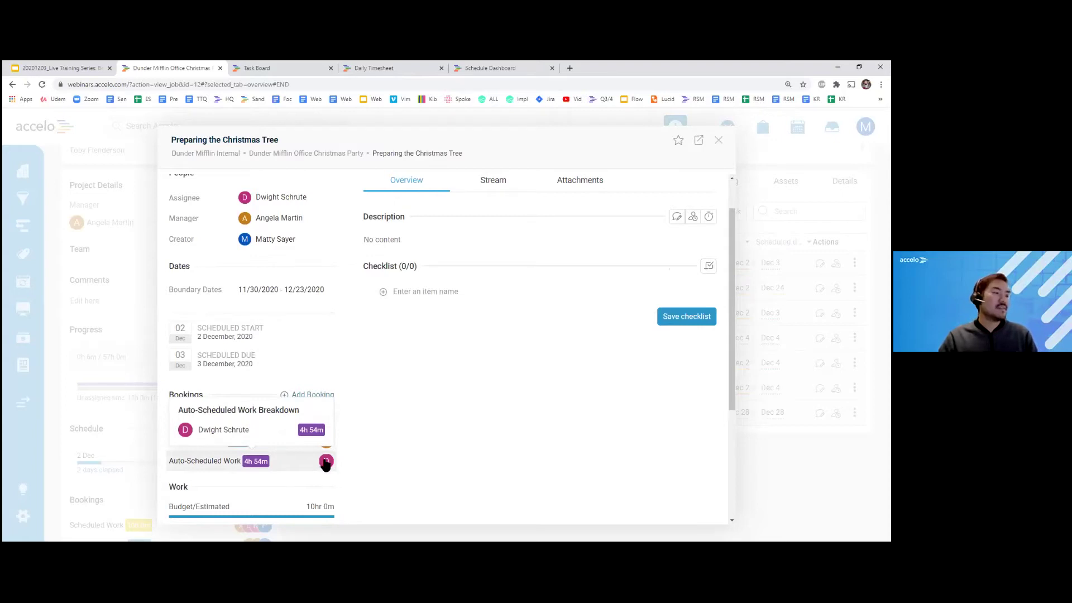
pyautogui.scroll(1, 497, 444)
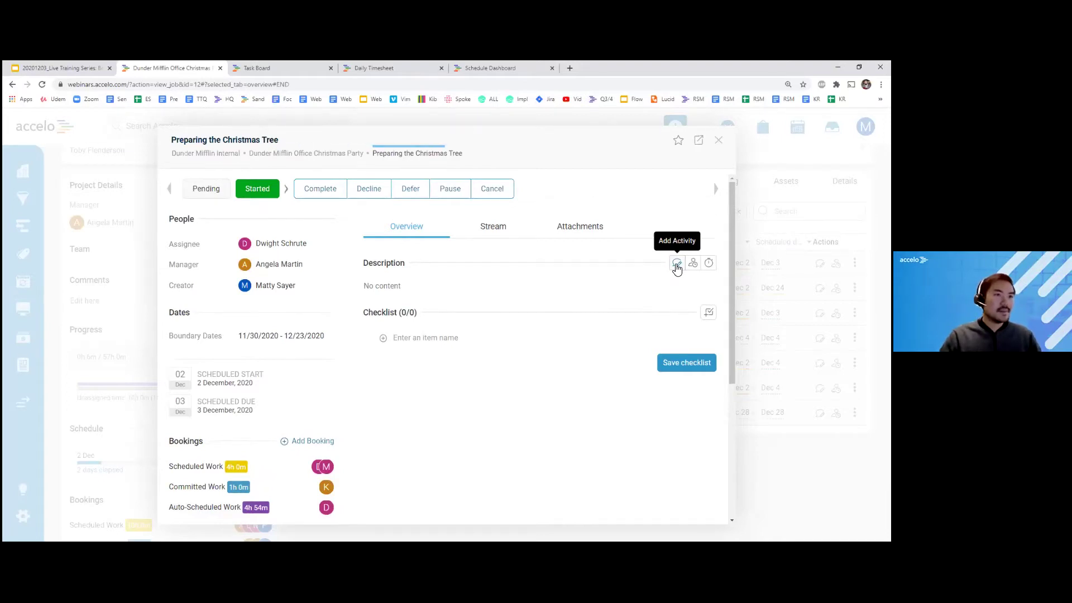
# Save a note titled "Auto-Scheduled Time" against the task using an activity template, and close the task.
pyautogui.click(677, 267)
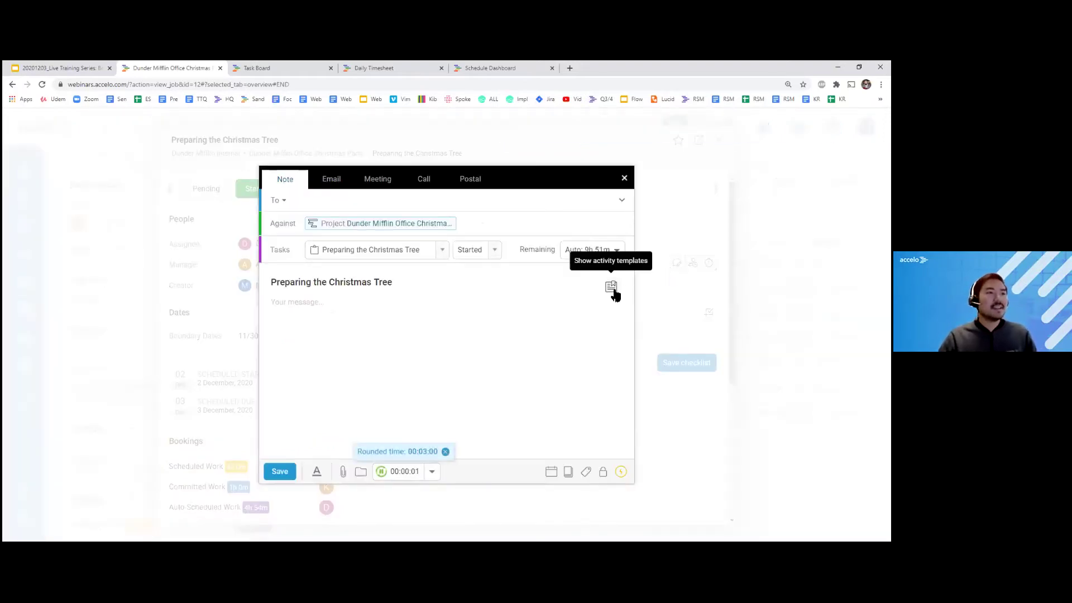
pyautogui.click(613, 289)
pyautogui.click(618, 249)
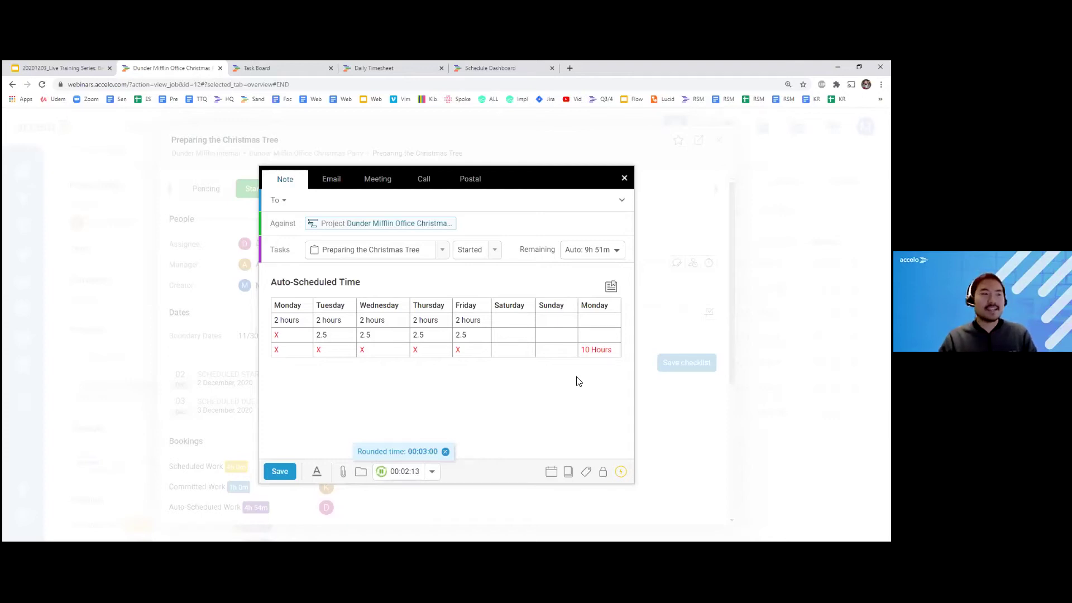
pyautogui.click(286, 475)
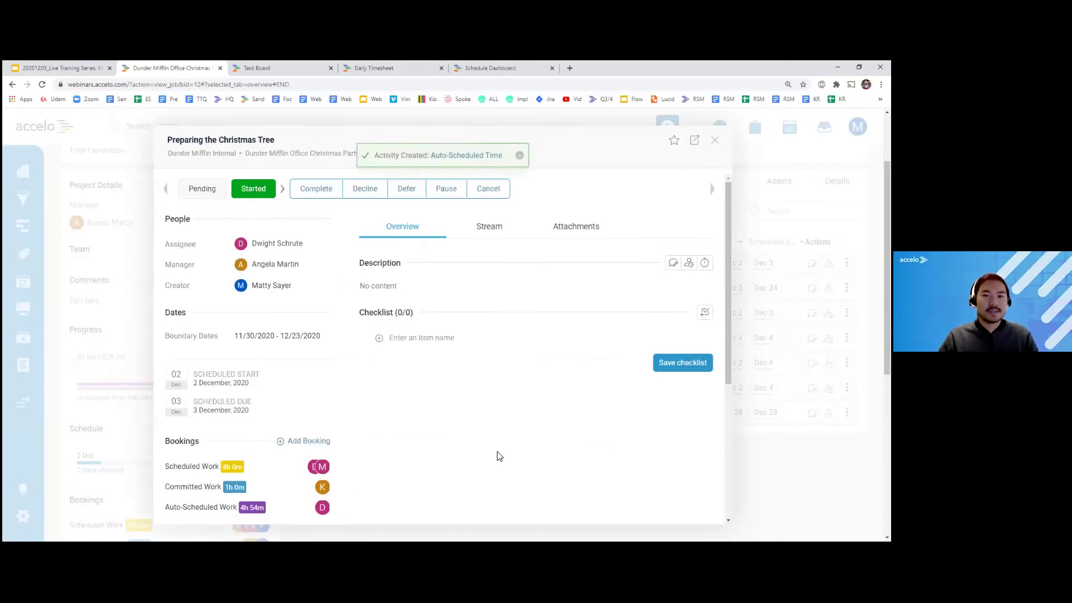
pyautogui.moveTo(266, 509)
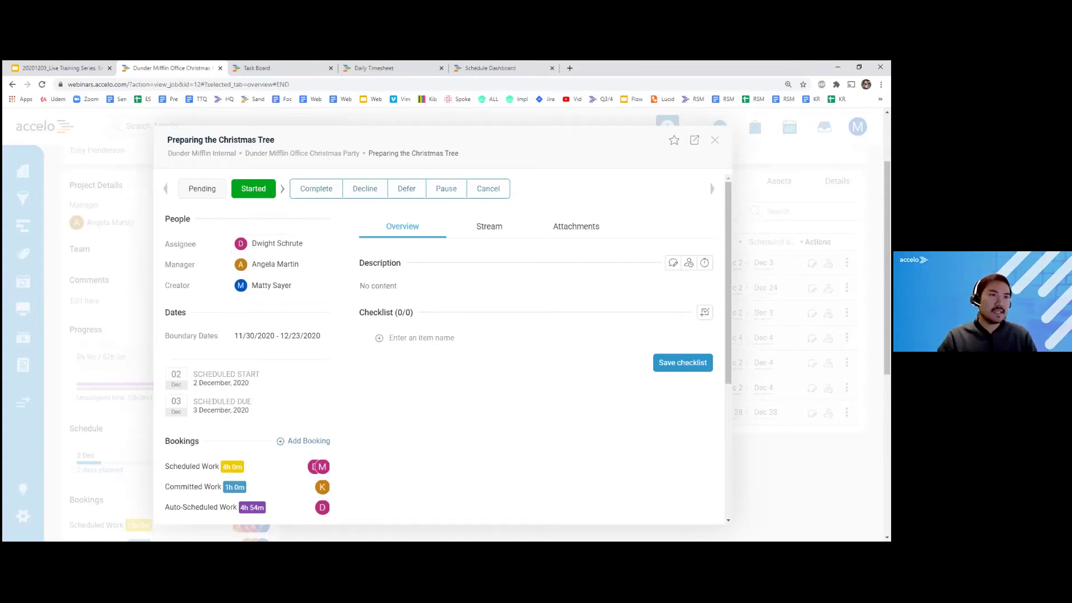
pyautogui.click(715, 140)
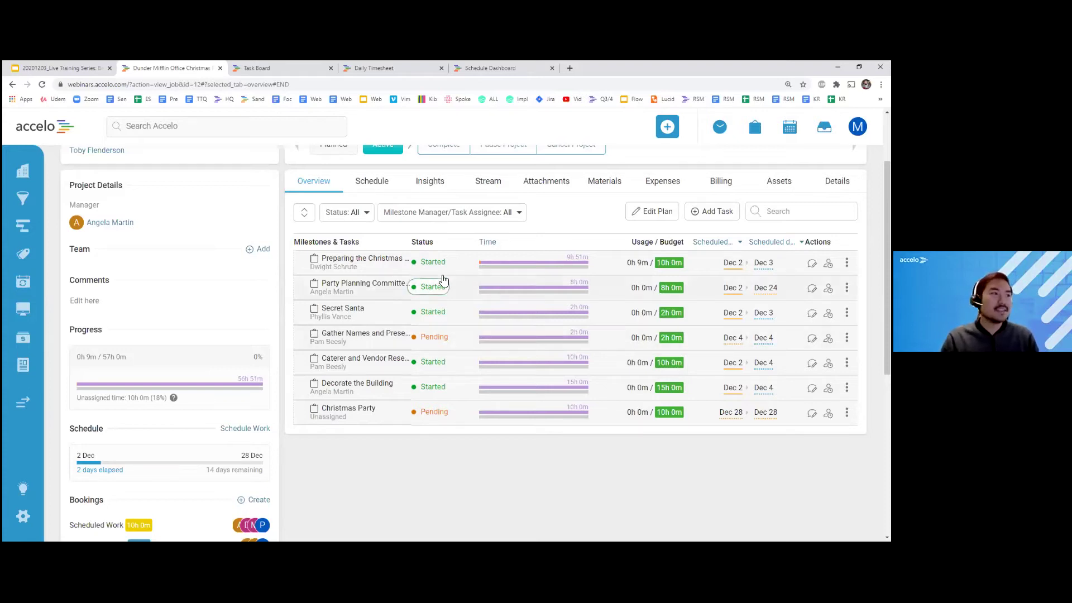
# Check the status options of the Preparing the Christmas Tree task and the project's committed and scheduled work breakdowns.
pyautogui.click(431, 262)
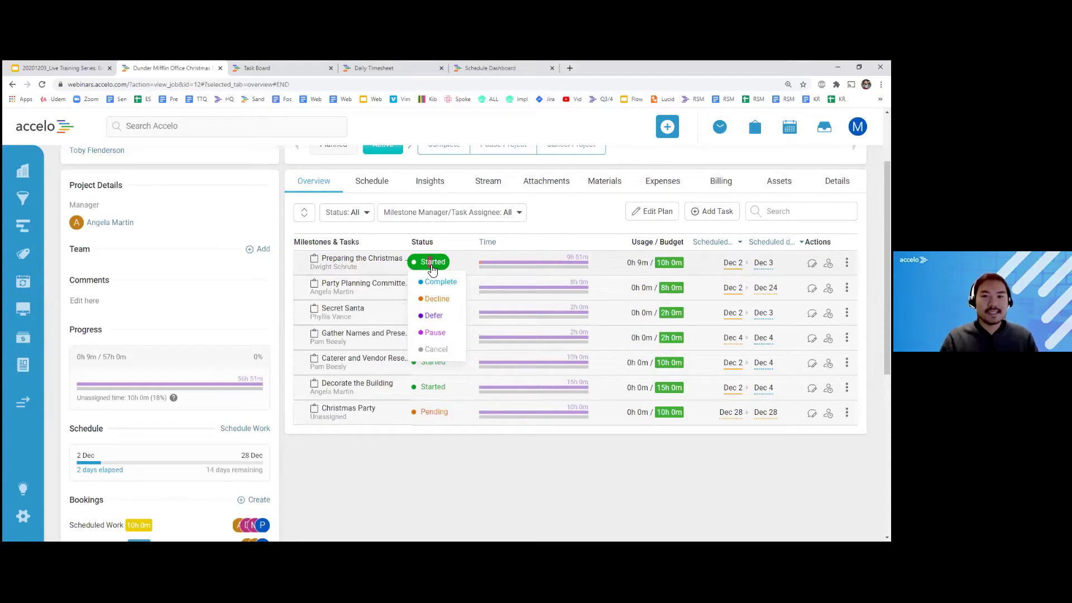
pyautogui.click(612, 453)
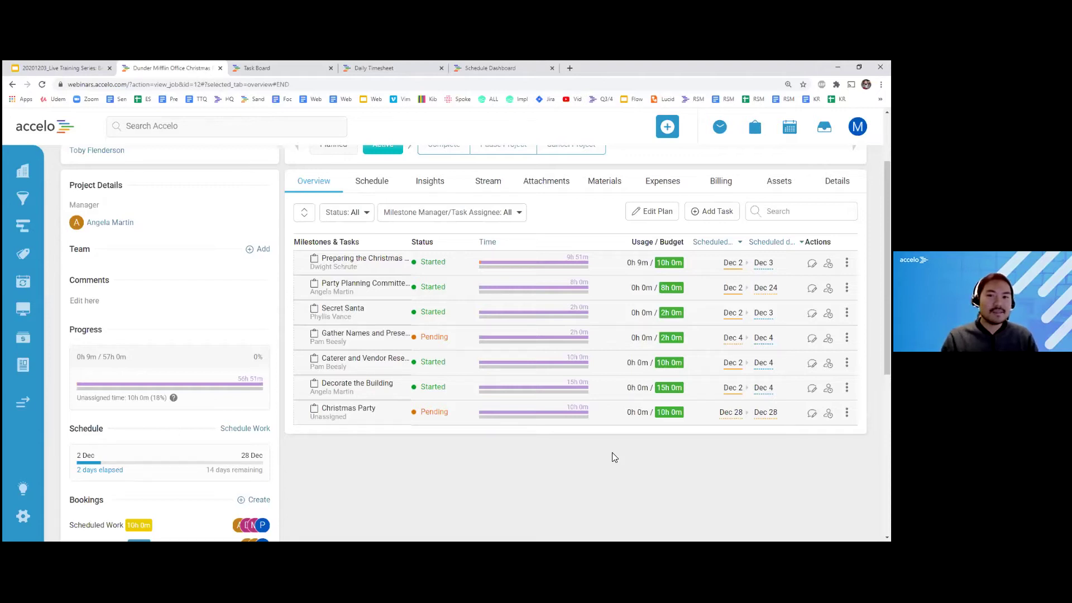
pyautogui.scroll(-2, 395, 467)
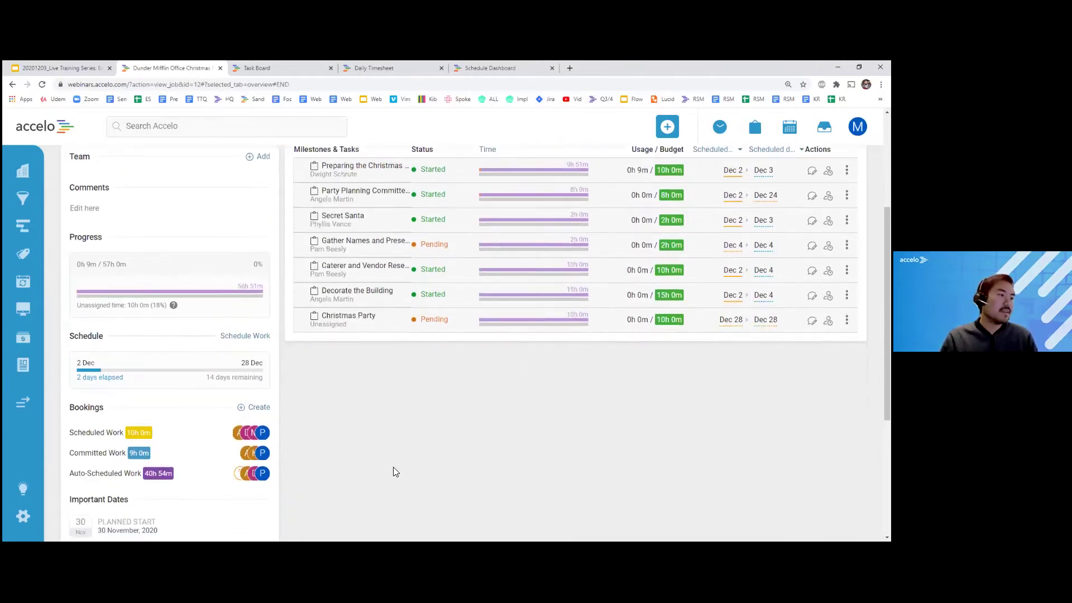
pyautogui.moveTo(255, 455)
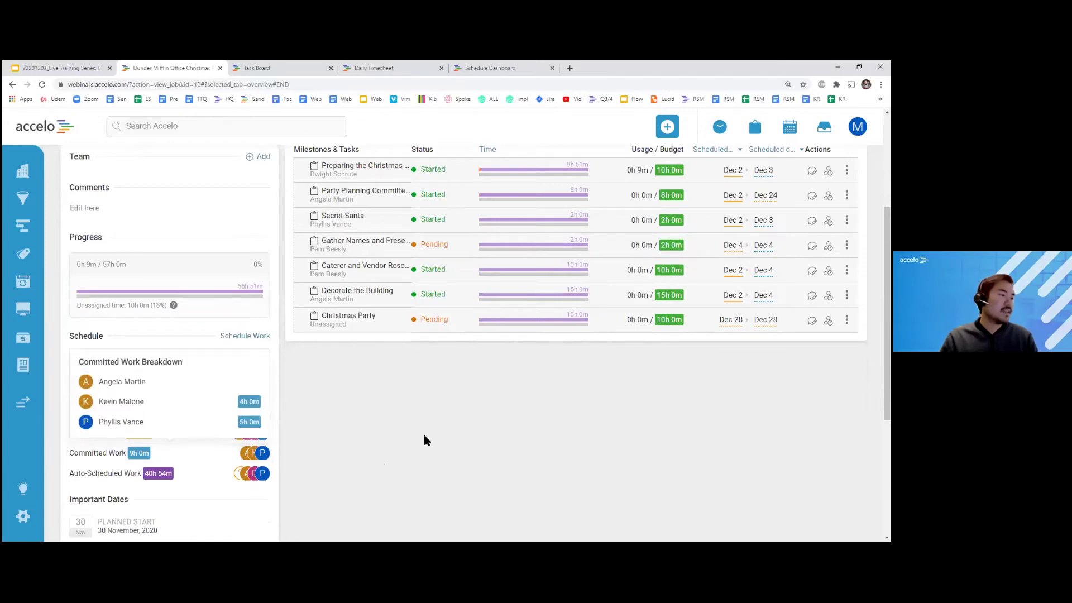
pyautogui.moveTo(228, 437)
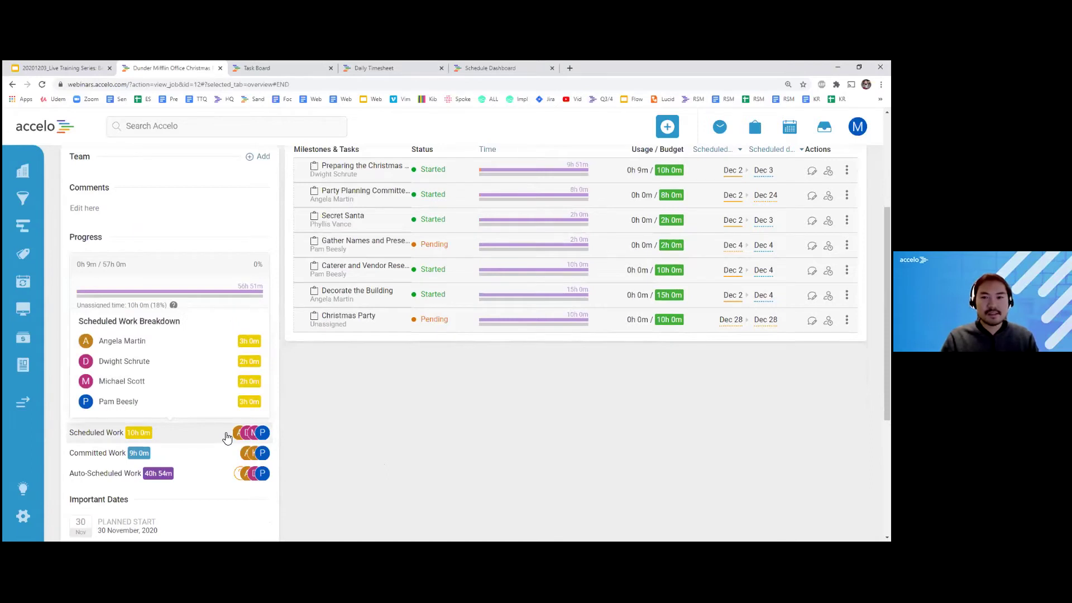
pyautogui.scroll(2, 391, 438)
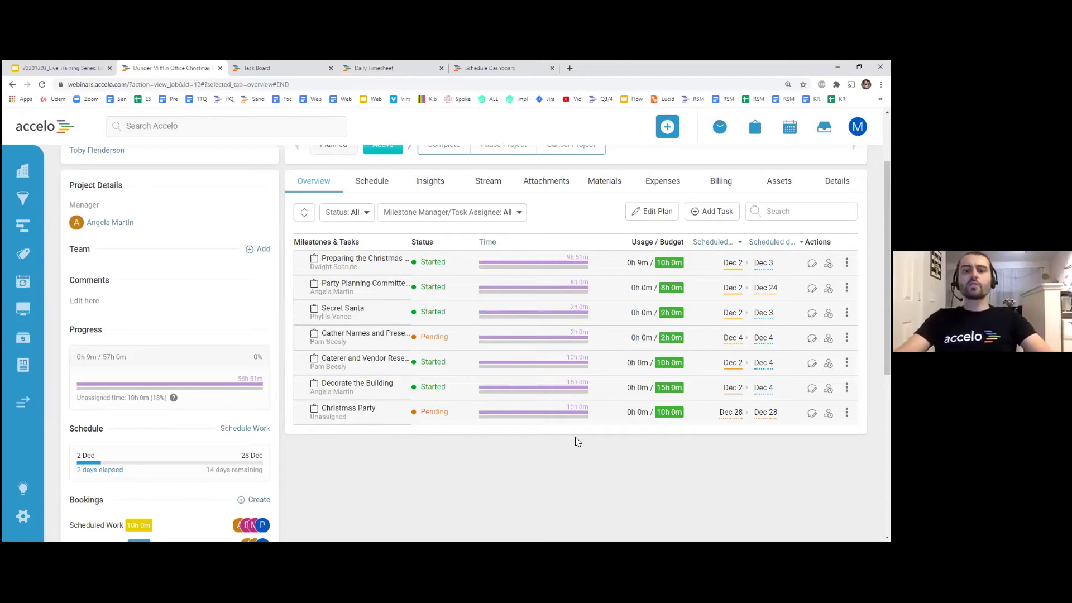
pyautogui.scroll(1, 580, 439)
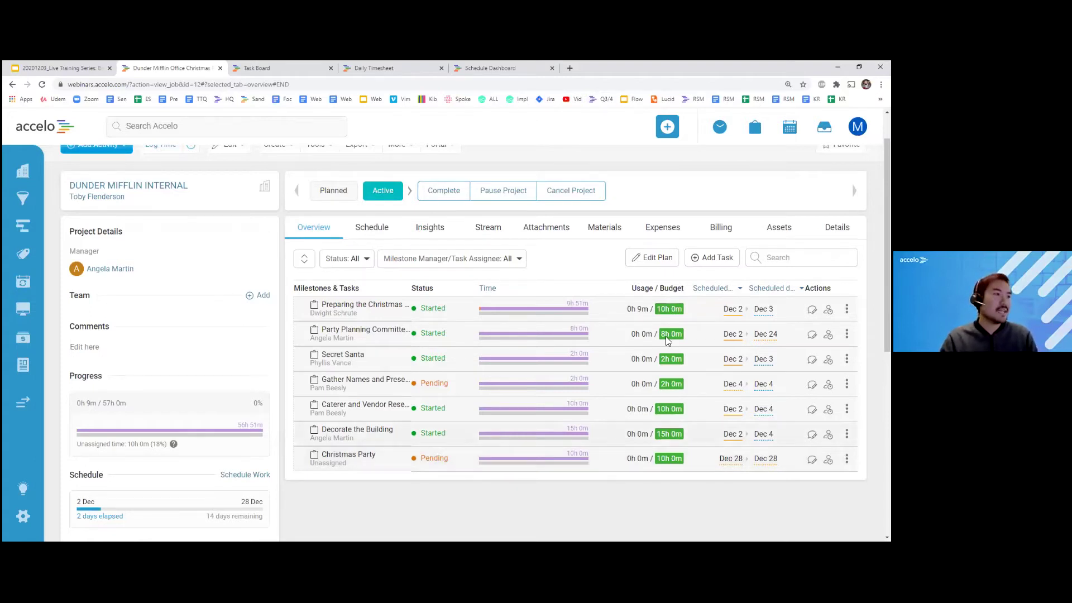
# Start a scheduled booking titled "Carrying in the Christmas Tree" on the Preparing the Christmas Tree task and look up its assignee.
pyautogui.click(364, 306)
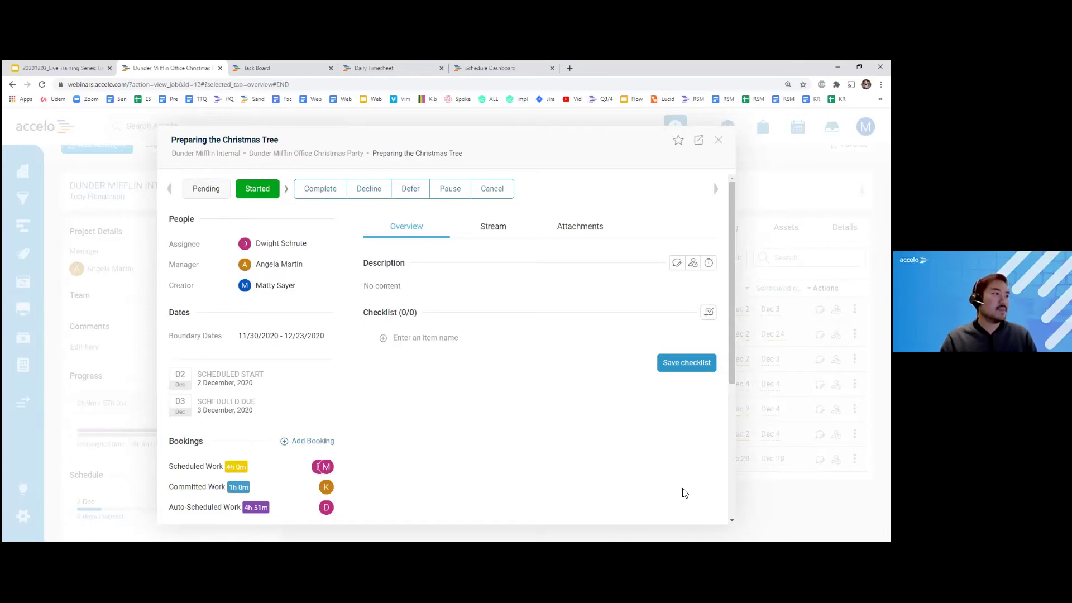
pyautogui.scroll(-1, 382, 407)
pyautogui.scroll(1, 382, 407)
pyautogui.scroll(-1, 381, 407)
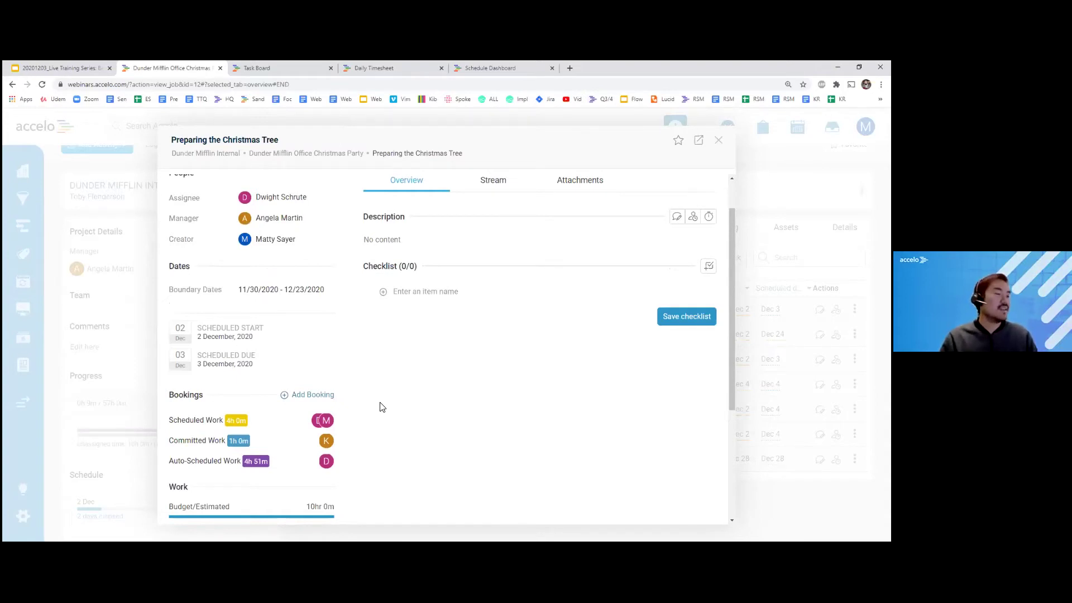
pyautogui.click(325, 400)
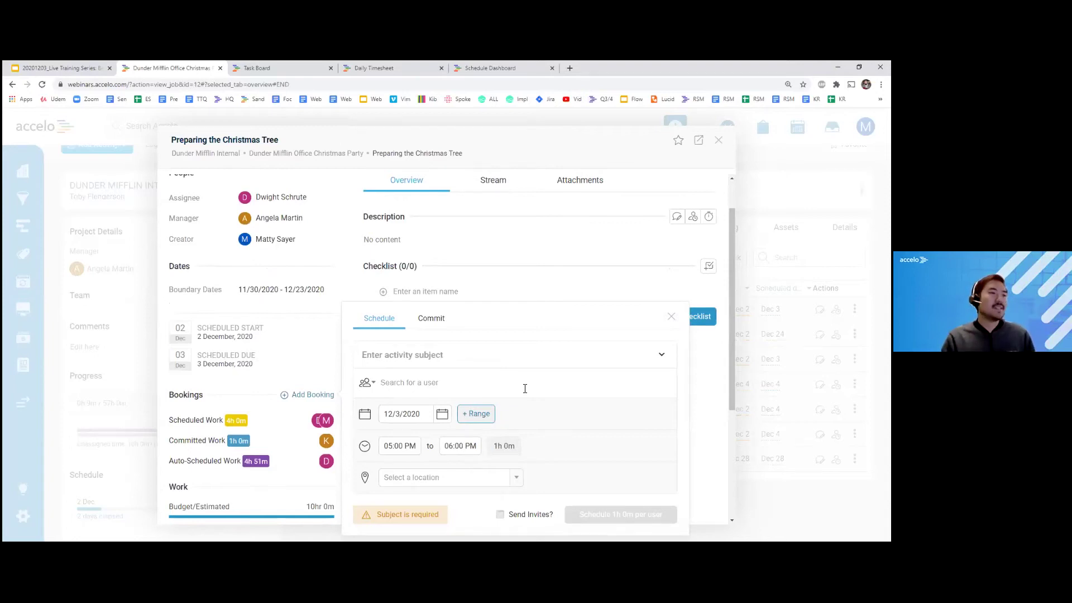
pyautogui.click(509, 362)
pyautogui.write('C')
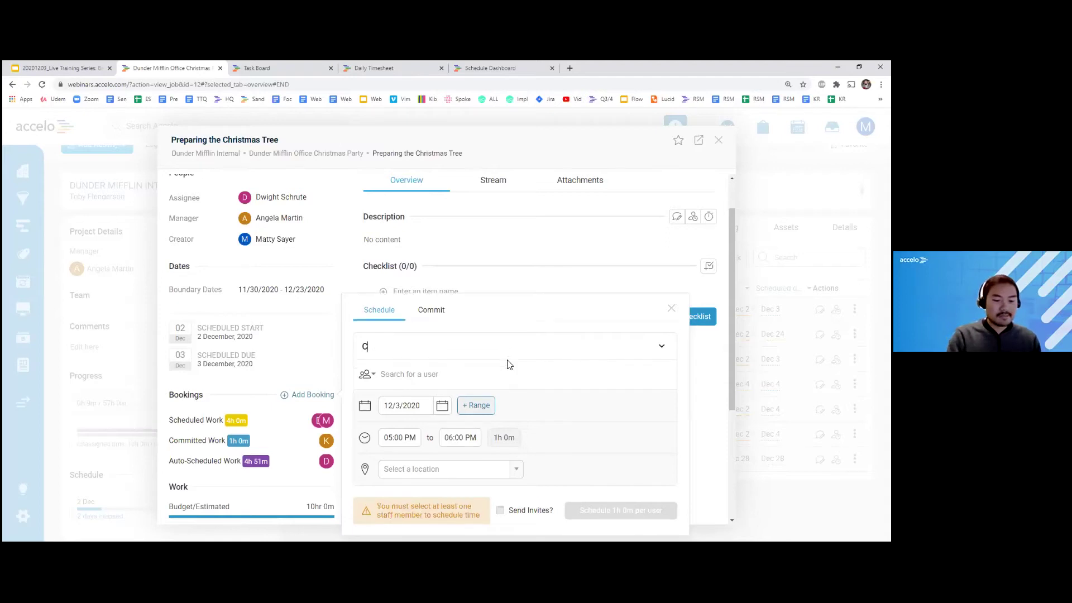
pyautogui.write('arrying in')
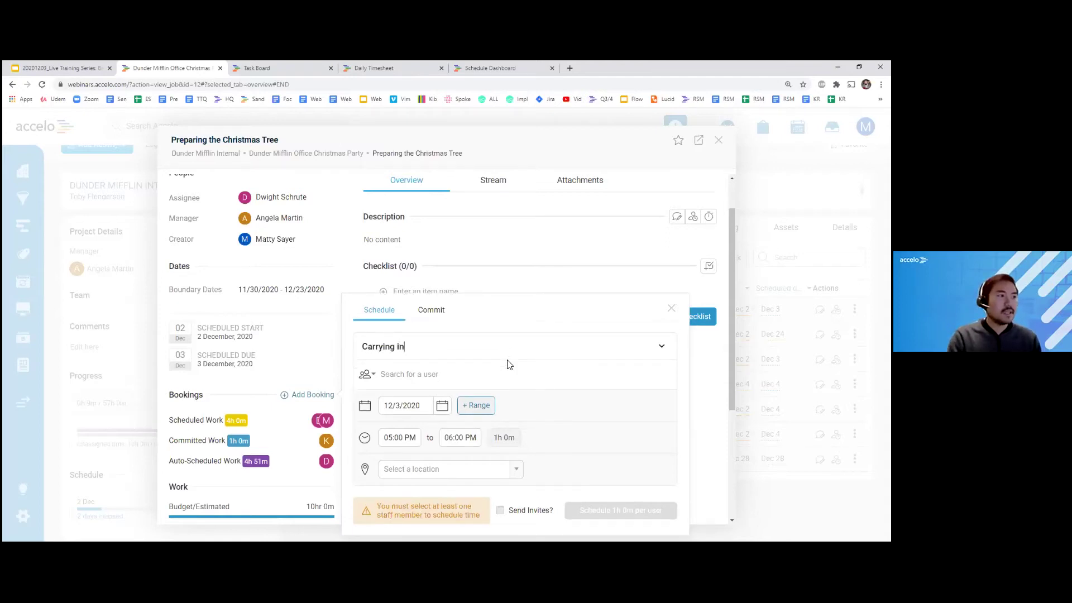
pyautogui.write(' the Christmas ')
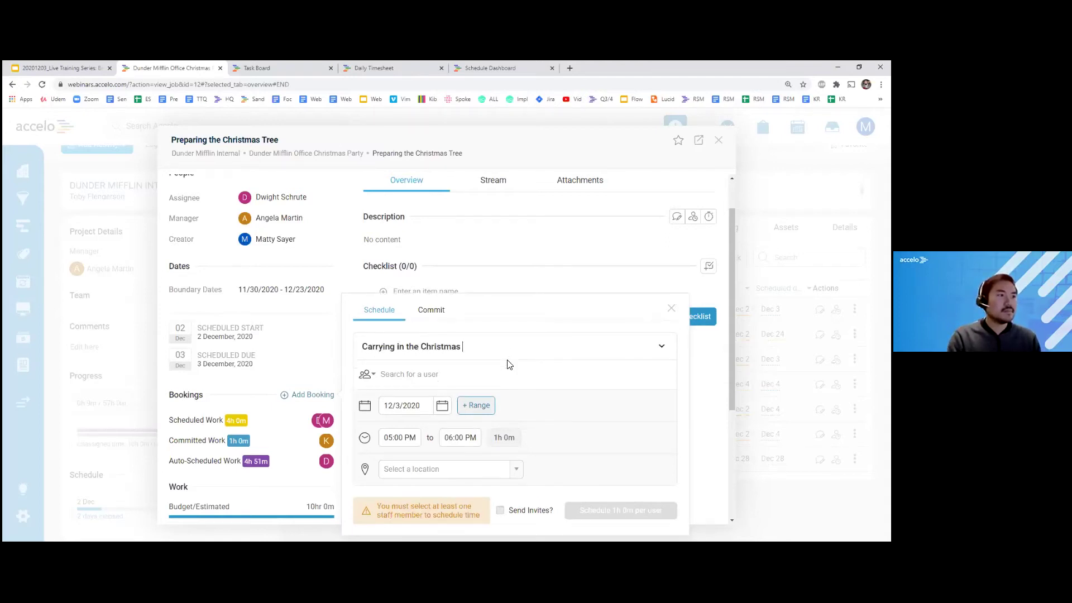
pyautogui.write('Treedwigh')
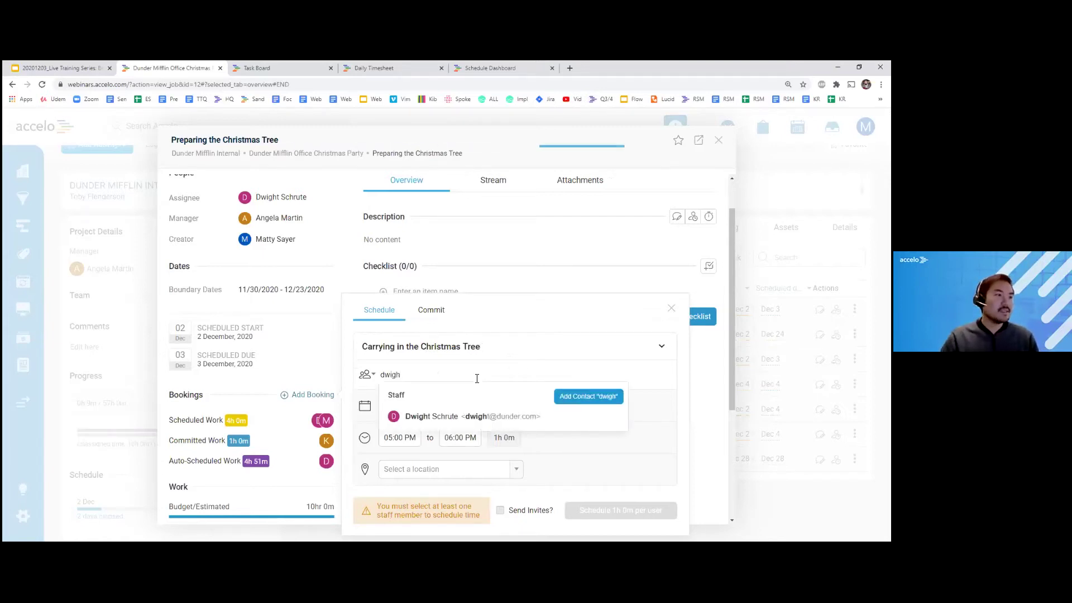
# Add the assignee and the other staff member with scheduled work, then schedule the single-day booking for 12/3/2020.
pyautogui.click(498, 418)
pyautogui.write('micha')
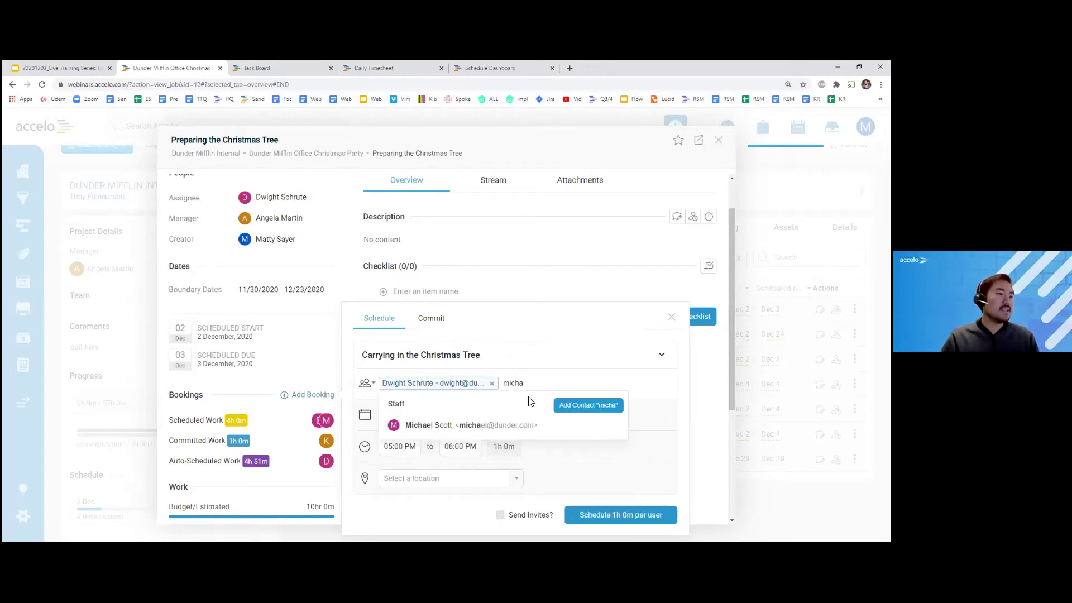
pyautogui.click(559, 427)
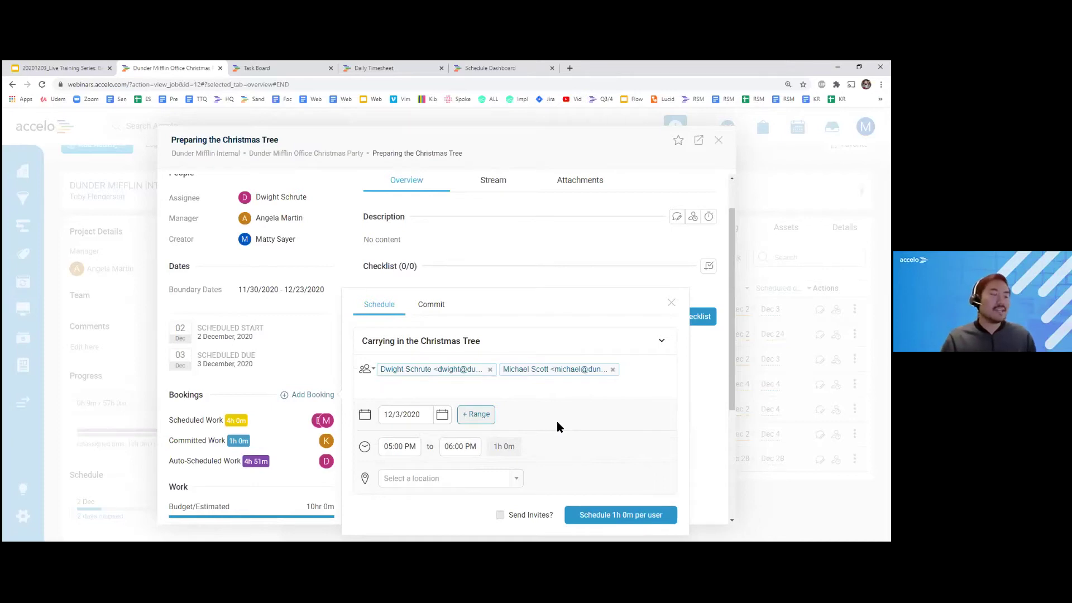
pyautogui.click(493, 422)
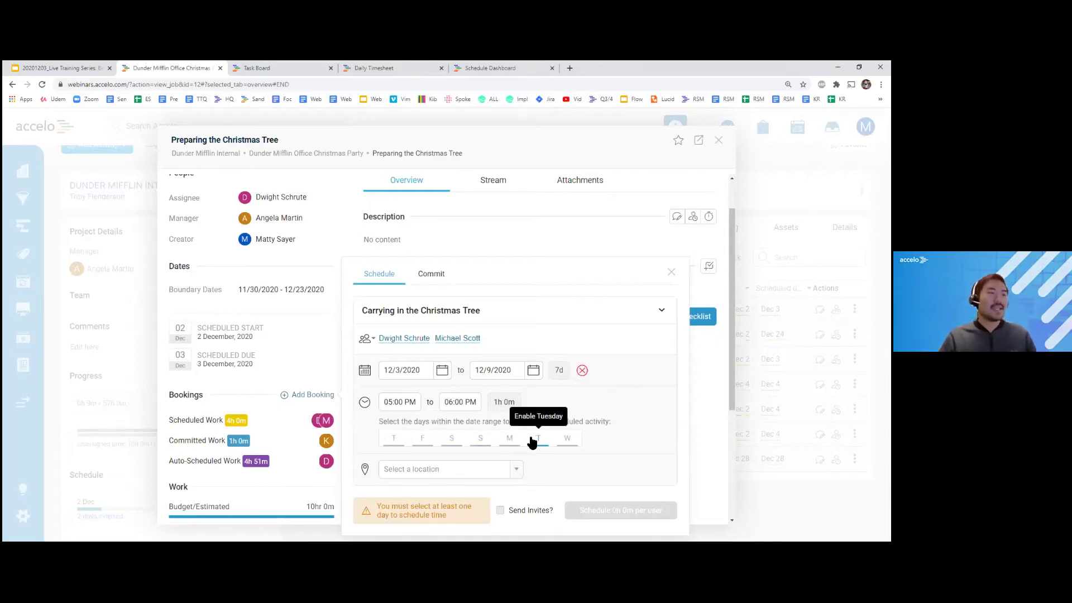
pyautogui.click(582, 370)
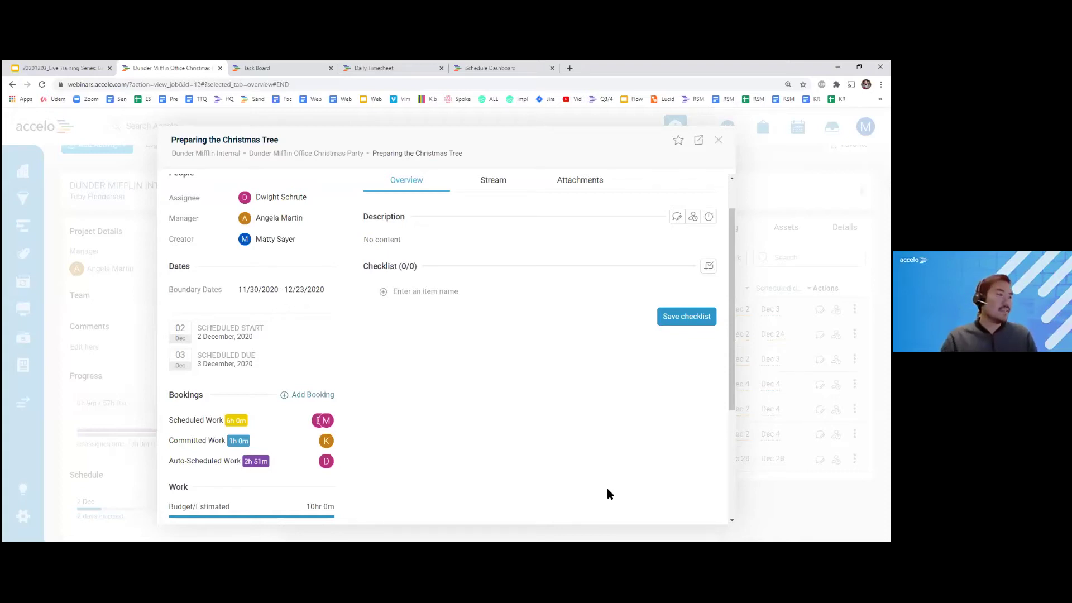
# Start a committed booking on the Preparing the Christmas Tree task for 12/3/2020 to 12/9/2020 and add the staff member with committed work.
pyautogui.click(313, 396)
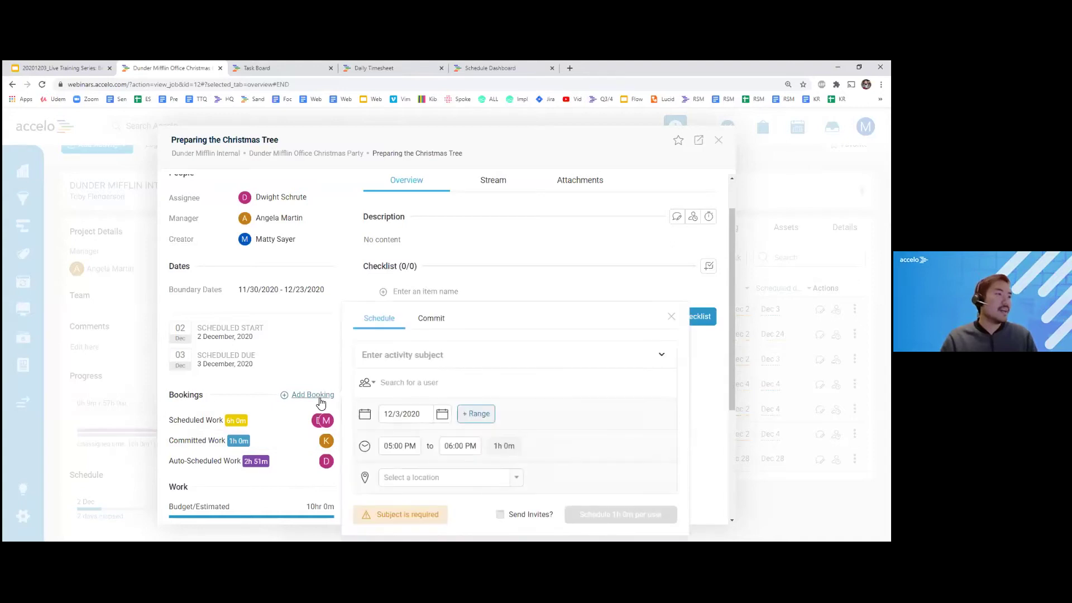
pyautogui.click(432, 320)
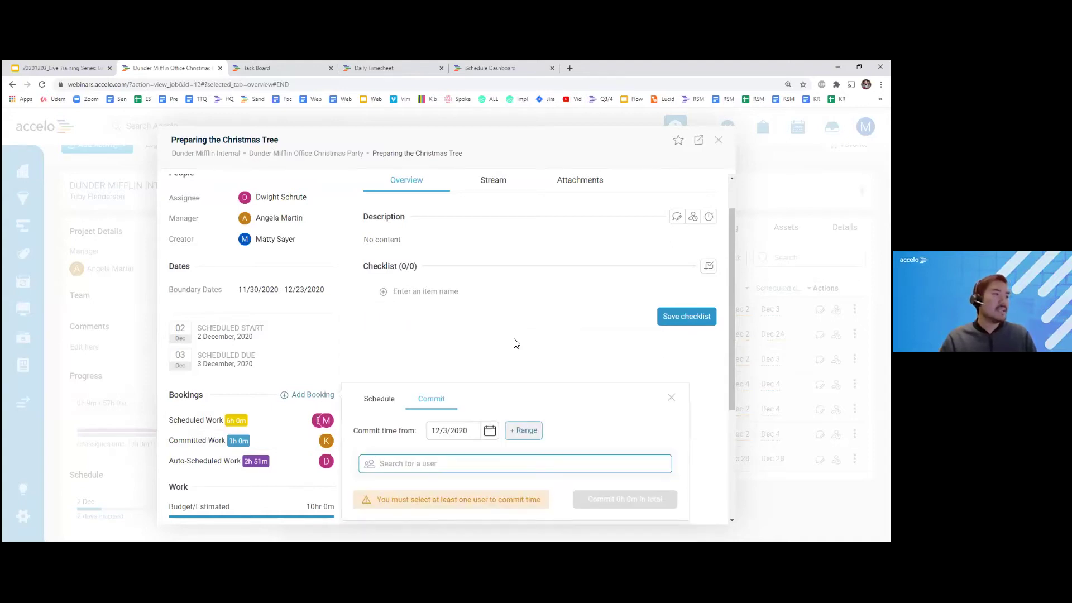
pyautogui.click(536, 436)
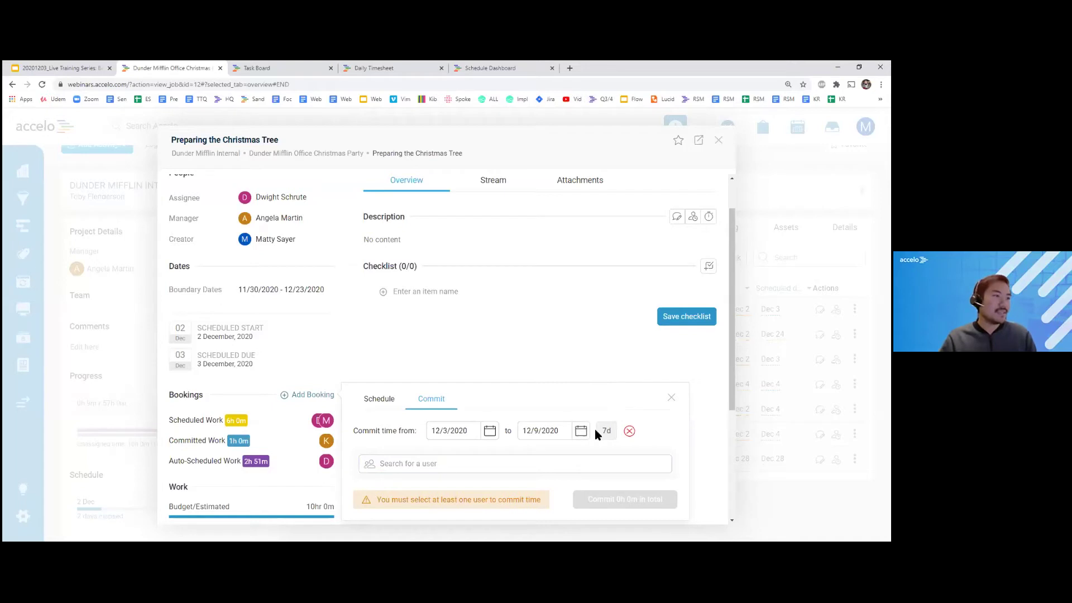
pyautogui.click(494, 460)
pyautogui.write('kevin')
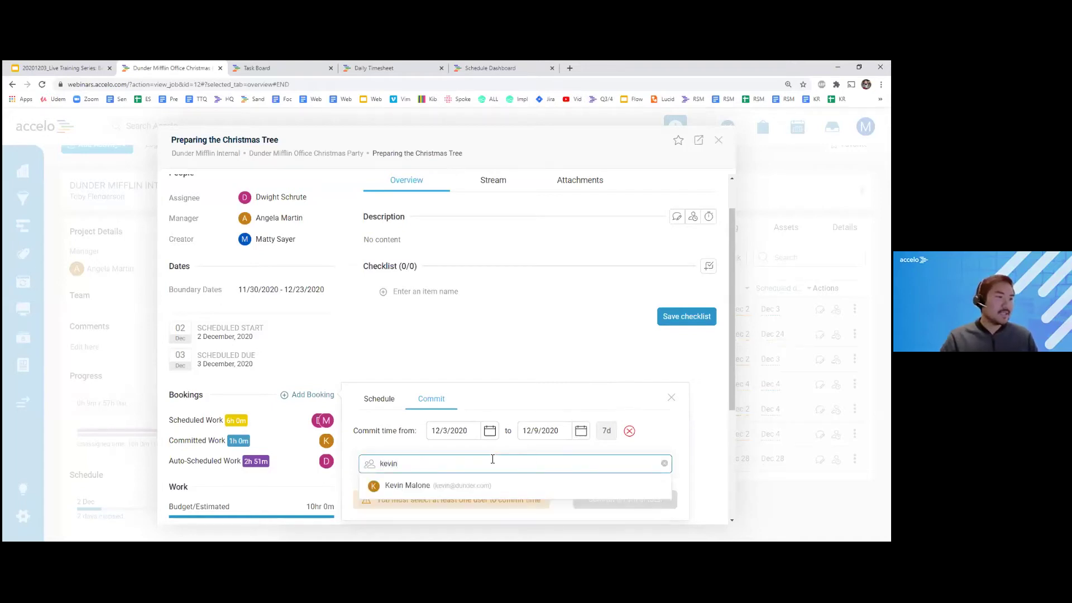
pyautogui.click(502, 486)
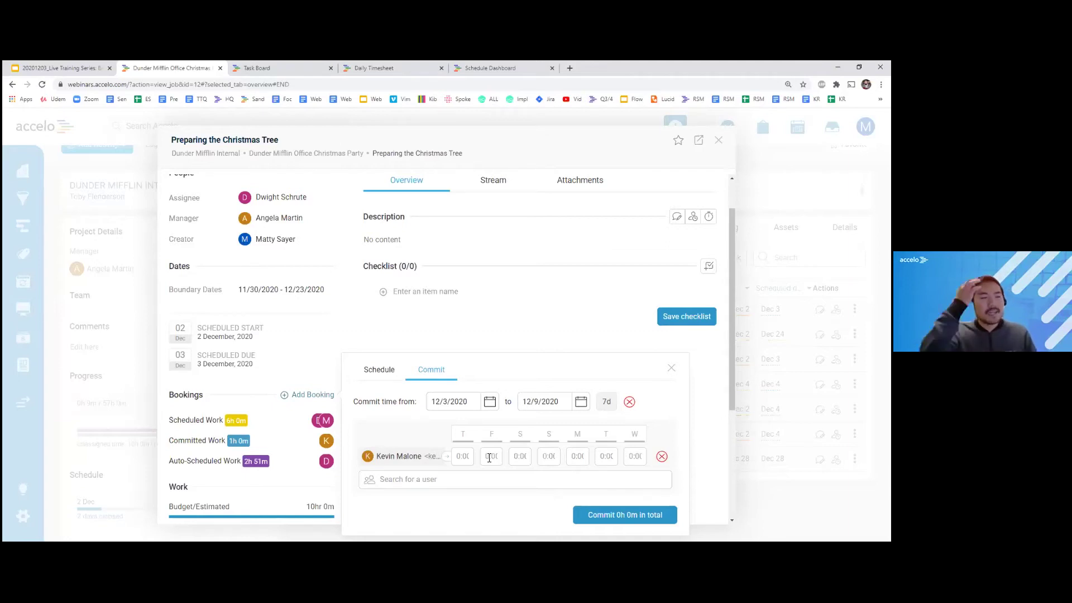
# Reduce the committed booking to the single day 12/3/2020, enter 30m for the staff member, and leave it without committing.
pyautogui.click(630, 401)
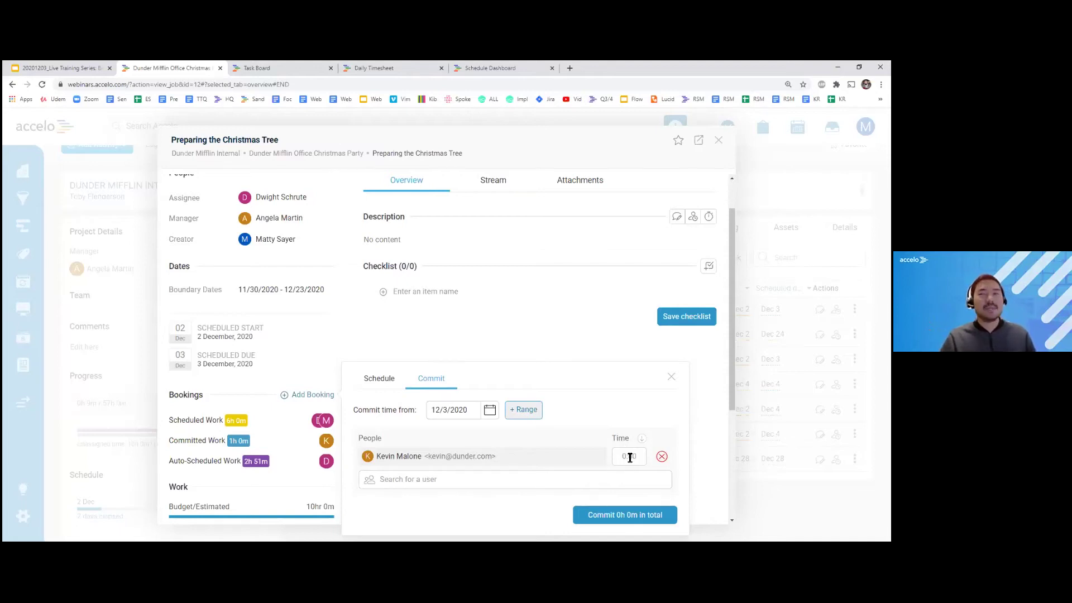
pyautogui.click(629, 457)
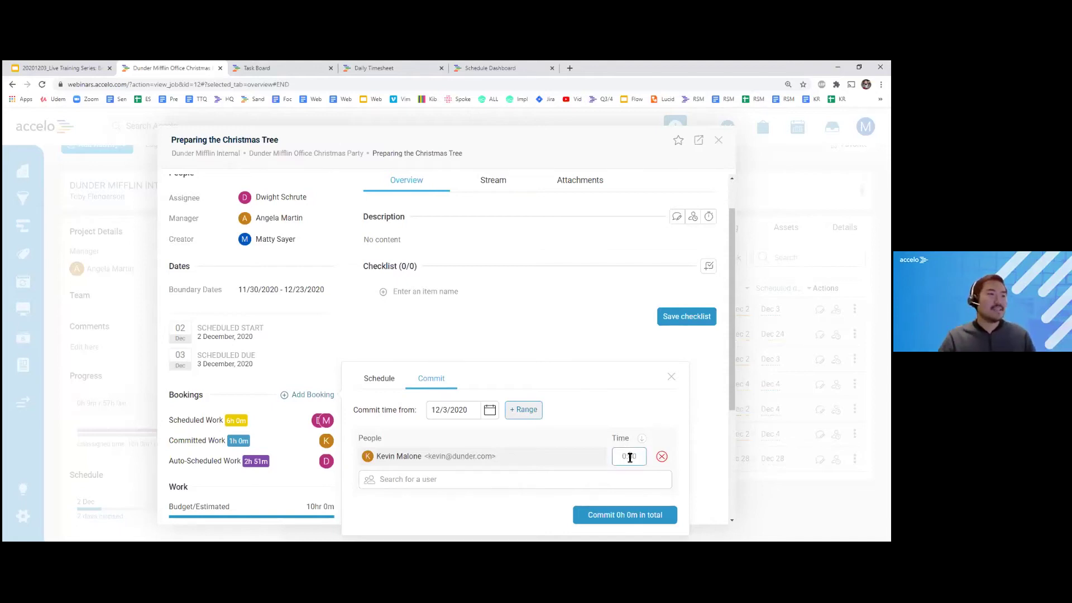
pyautogui.write('30m')
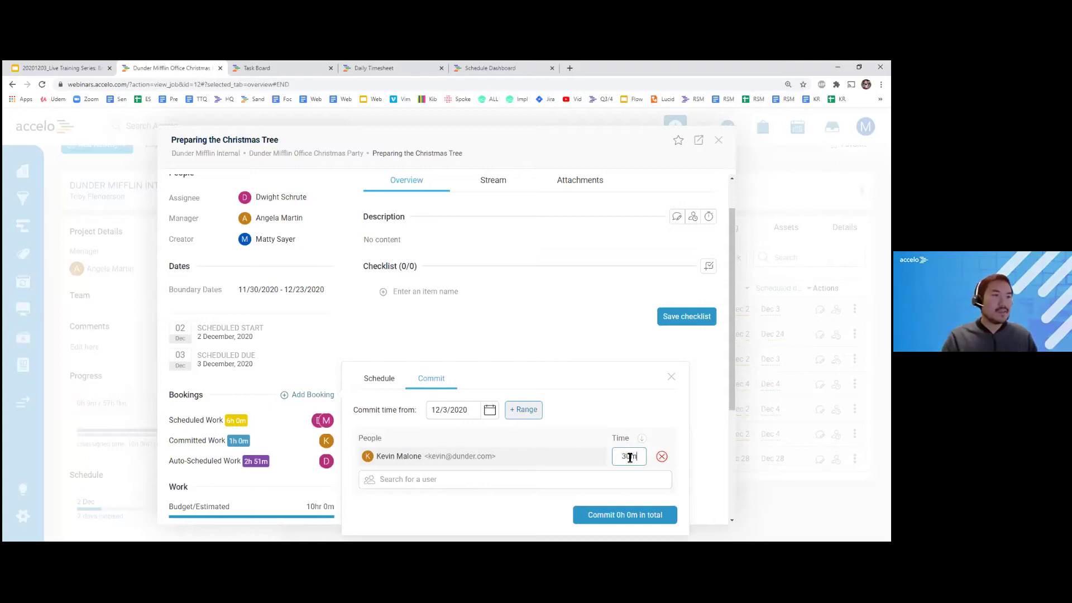
pyautogui.click(578, 438)
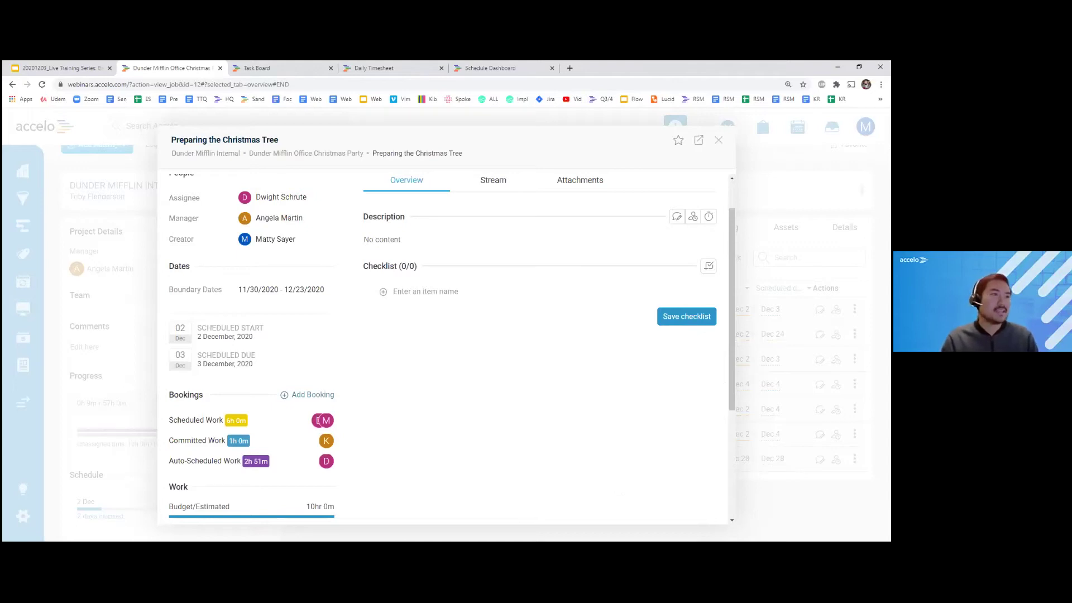
# Look at the meeting form for a new activity on the Preparing the Christmas Tree task, then discard it and close the task.
pyautogui.scroll(2, 682, 271)
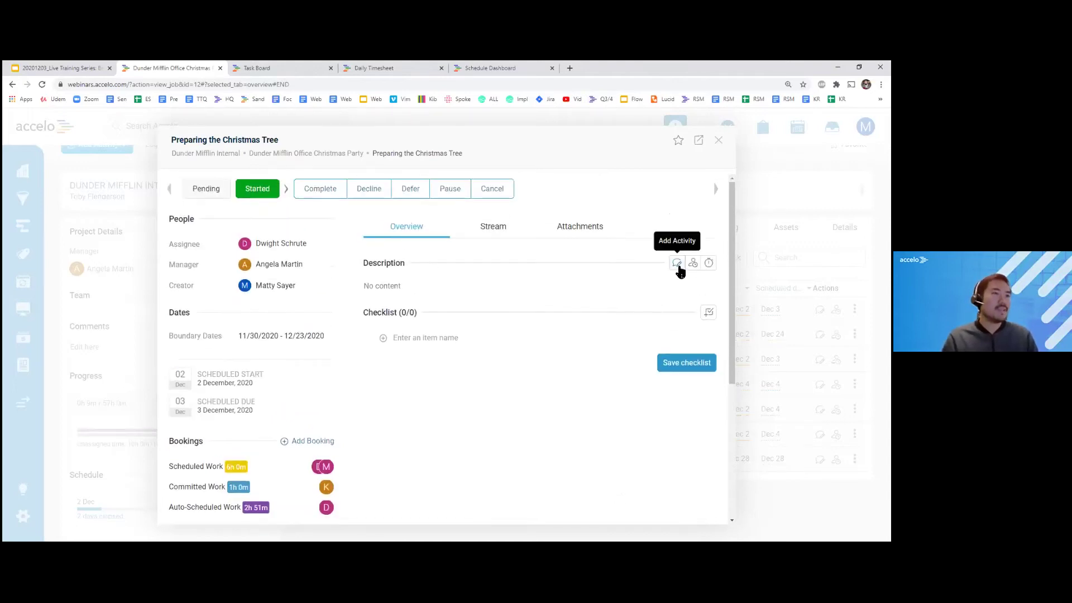
pyautogui.click(678, 266)
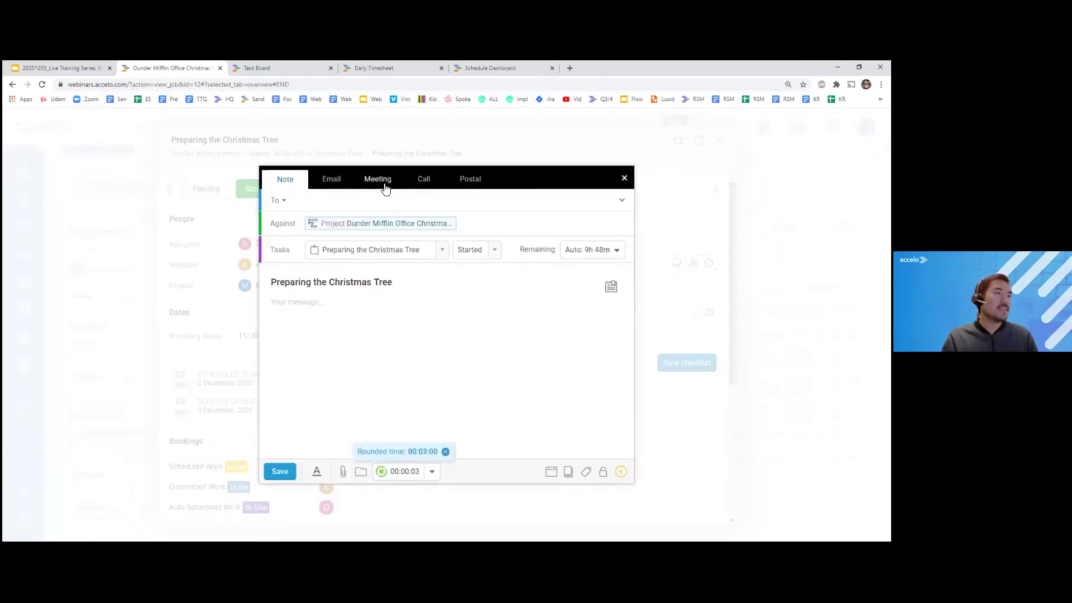
pyautogui.click(385, 188)
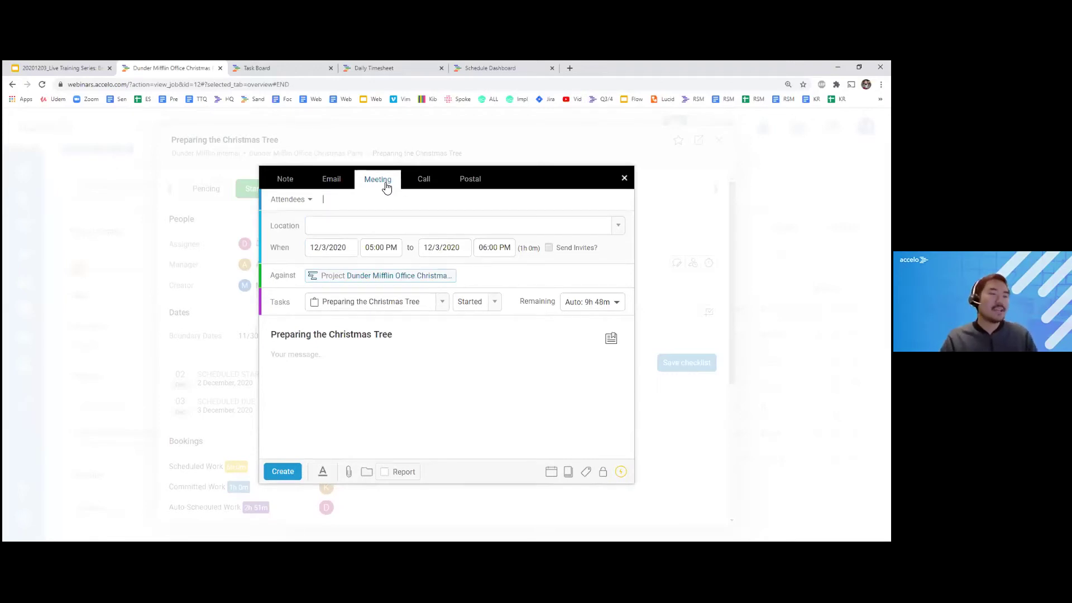
pyautogui.click(688, 224)
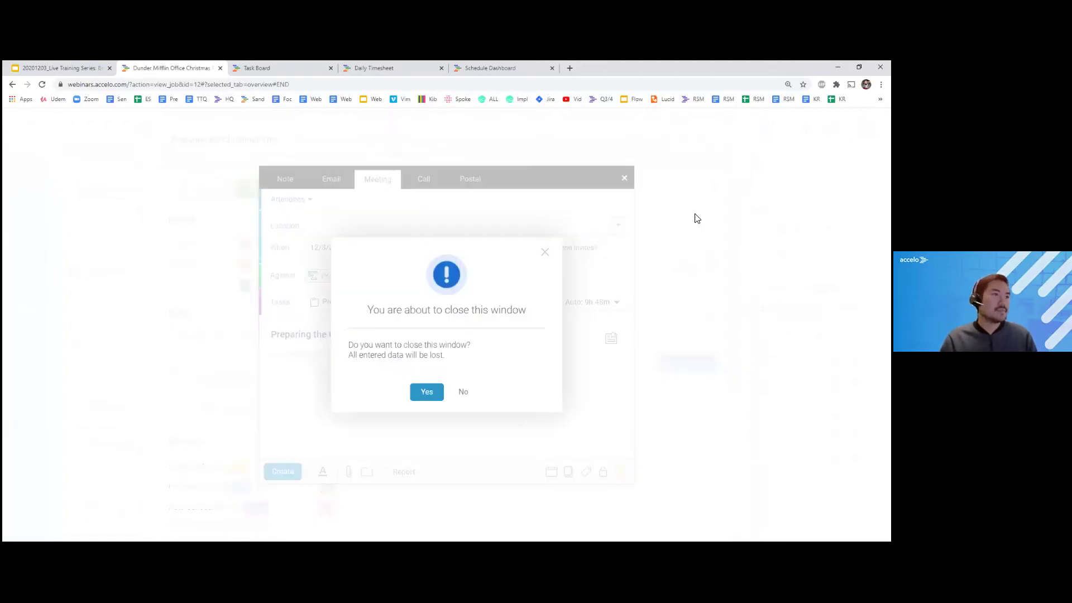
pyautogui.click(440, 396)
pyautogui.click(715, 144)
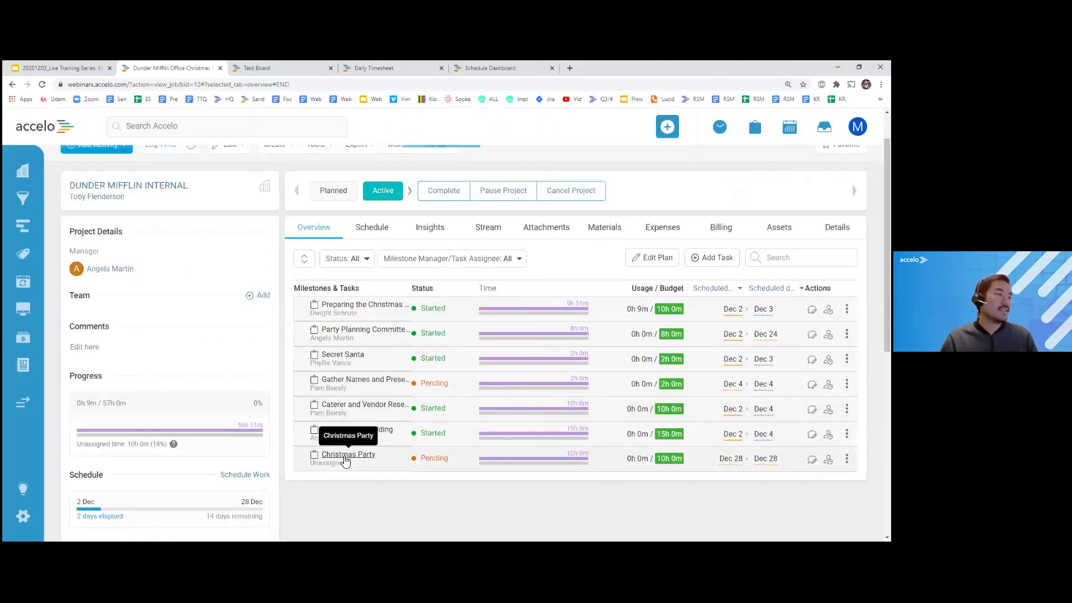
# Review the project's bookings and show the booking options for the Preparing the Christmas Tree task in the project plan.
pyautogui.scroll(-2, 345, 459)
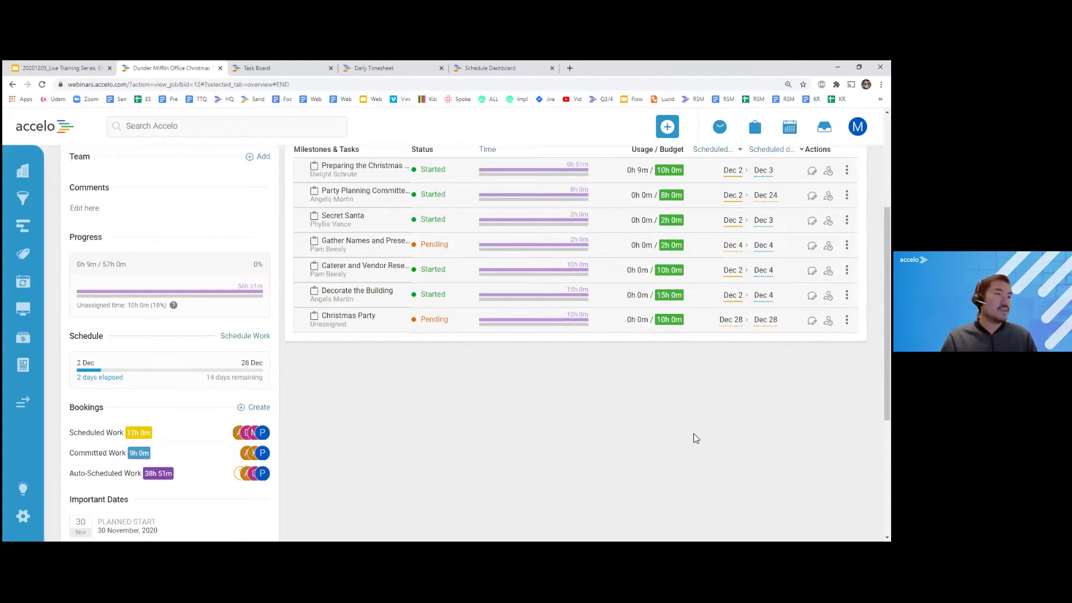
pyautogui.scroll(3, 625, 439)
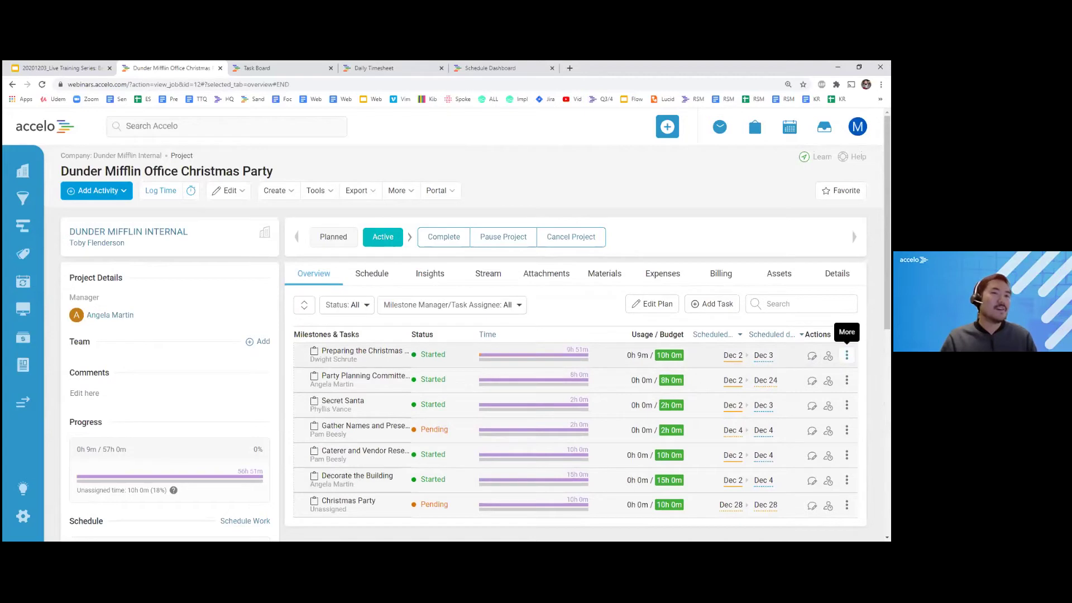
pyautogui.click(847, 356)
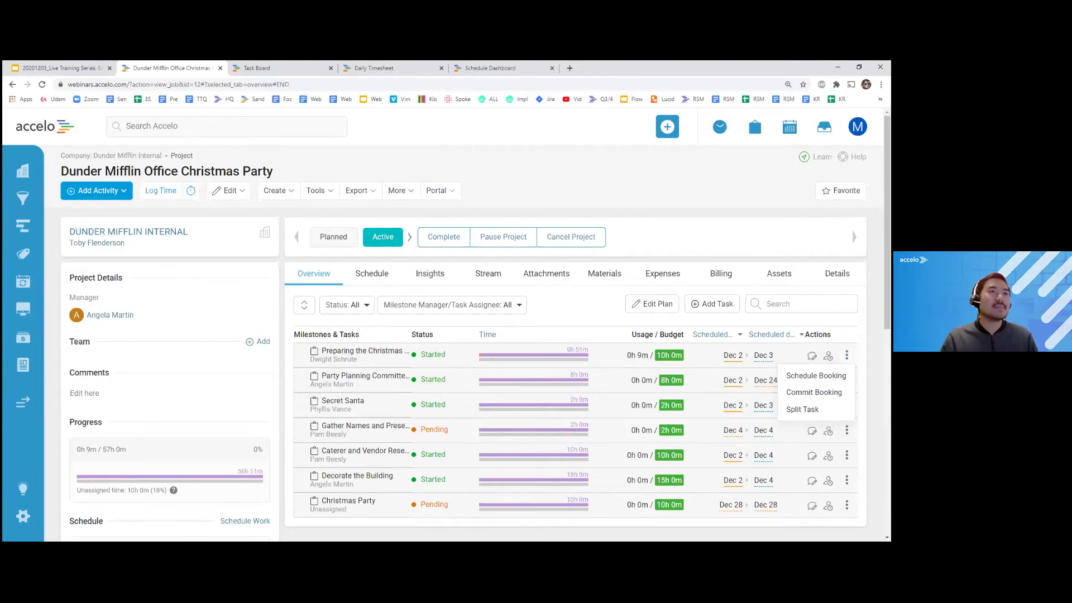
# Switch to the deadline task board and check the bookings of the Caterer and Vendor Research task, then close it.
pyautogui.moveTo(755, 127)
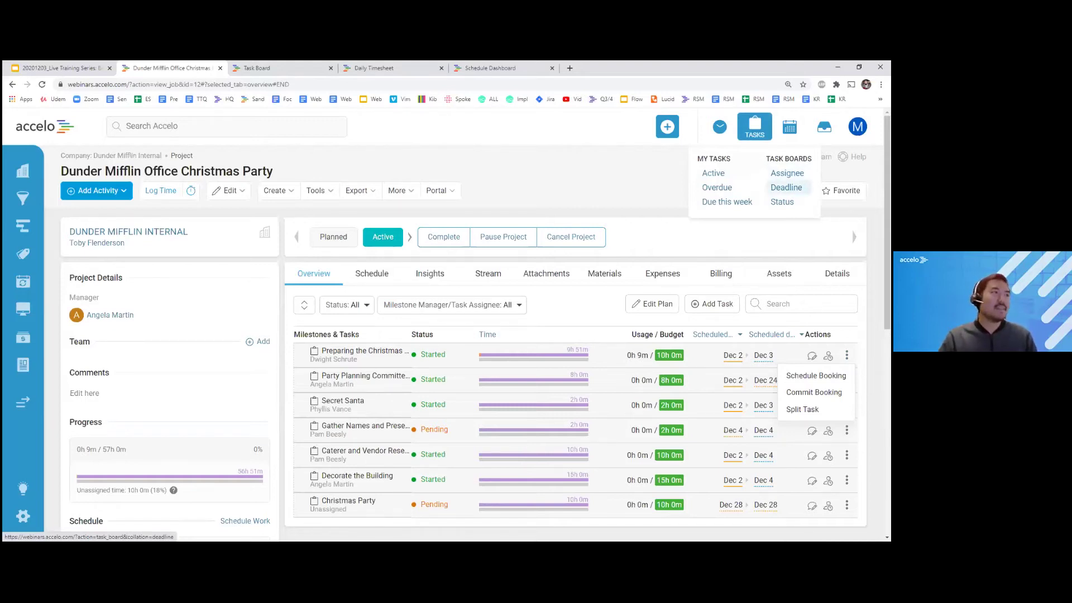
pyautogui.click(266, 69)
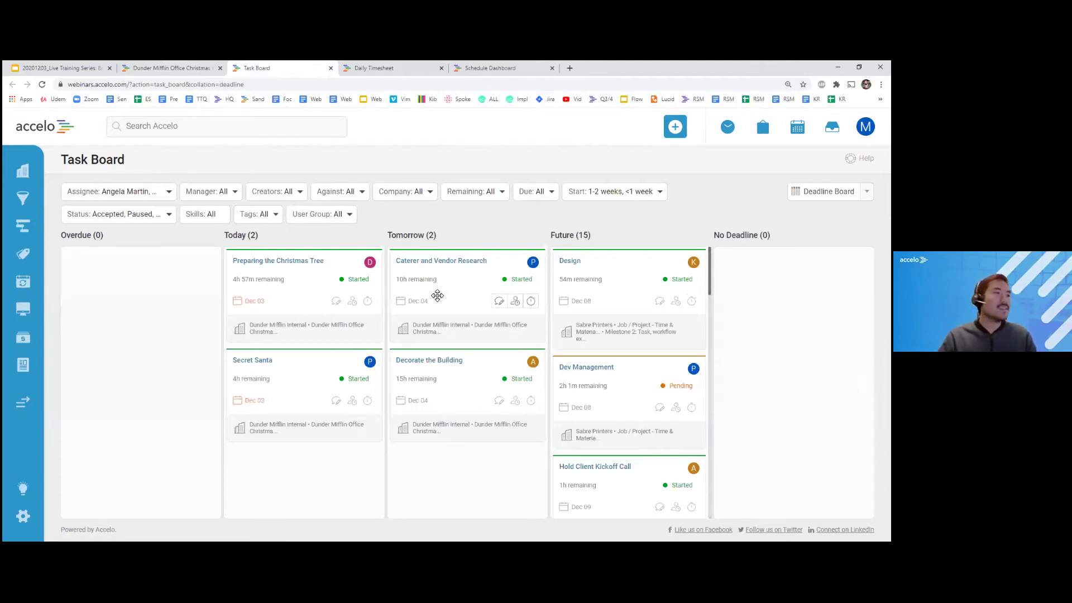
pyautogui.click(461, 262)
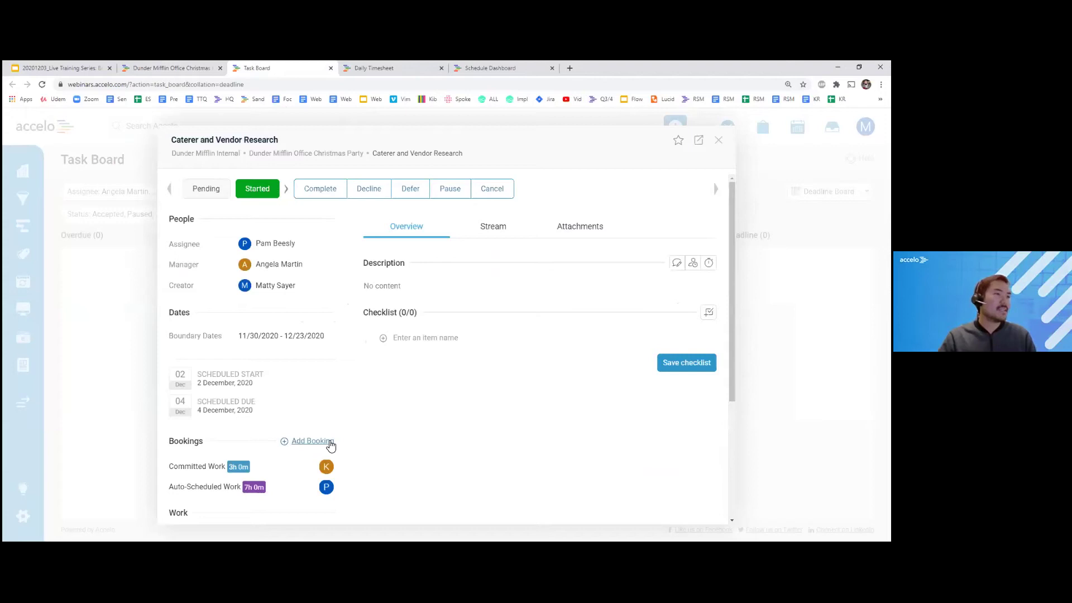
pyautogui.click(718, 141)
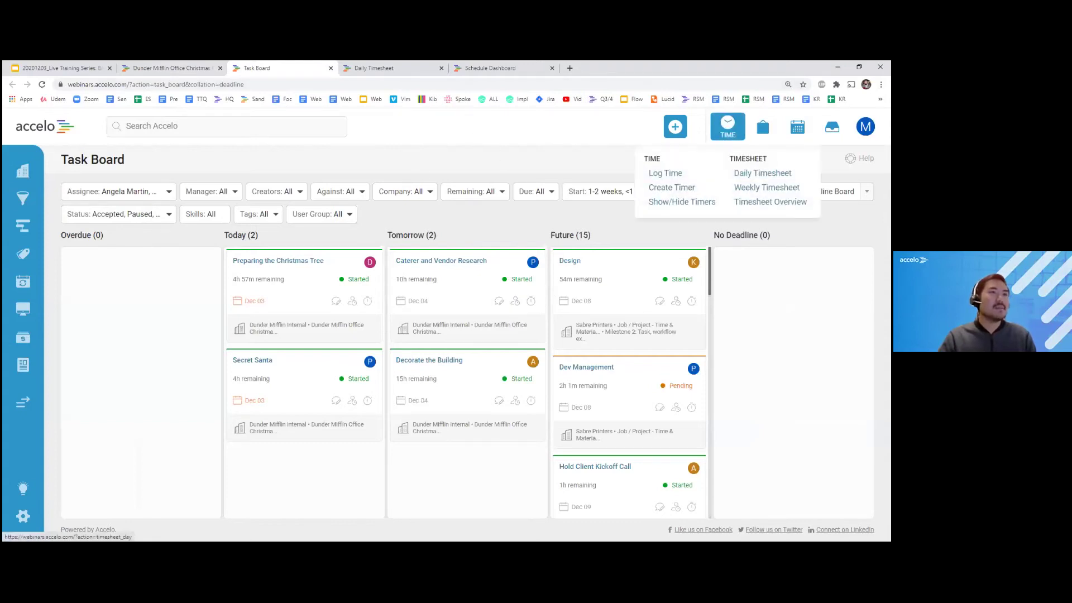
# Open the daily timesheet for Wednesday, 2 December and review its timeline and the committed, auto and future work.
pyautogui.click(763, 173)
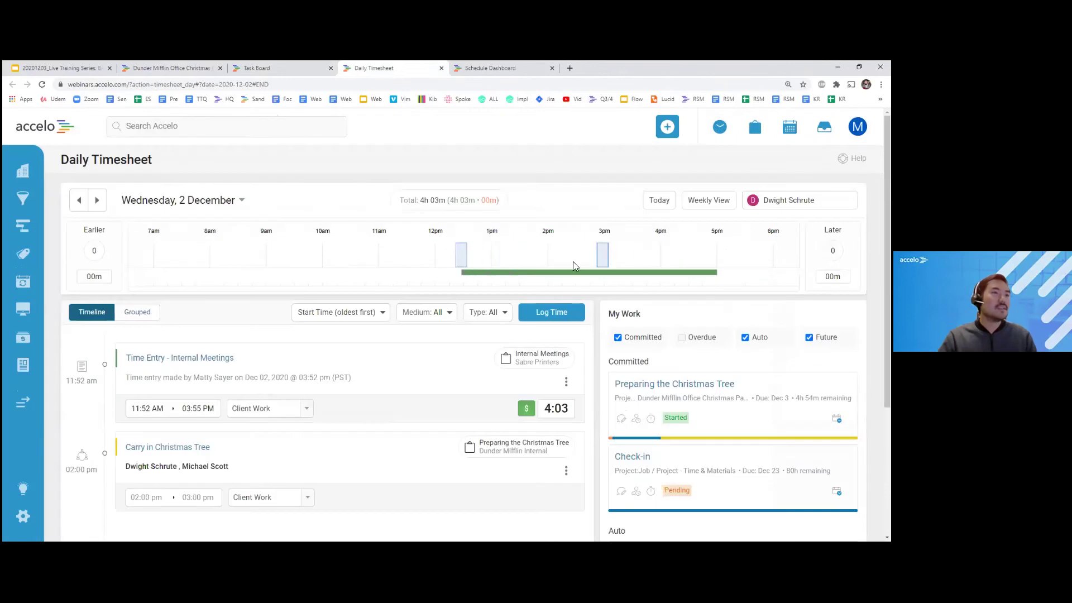
pyautogui.scroll(-1, 591, 355)
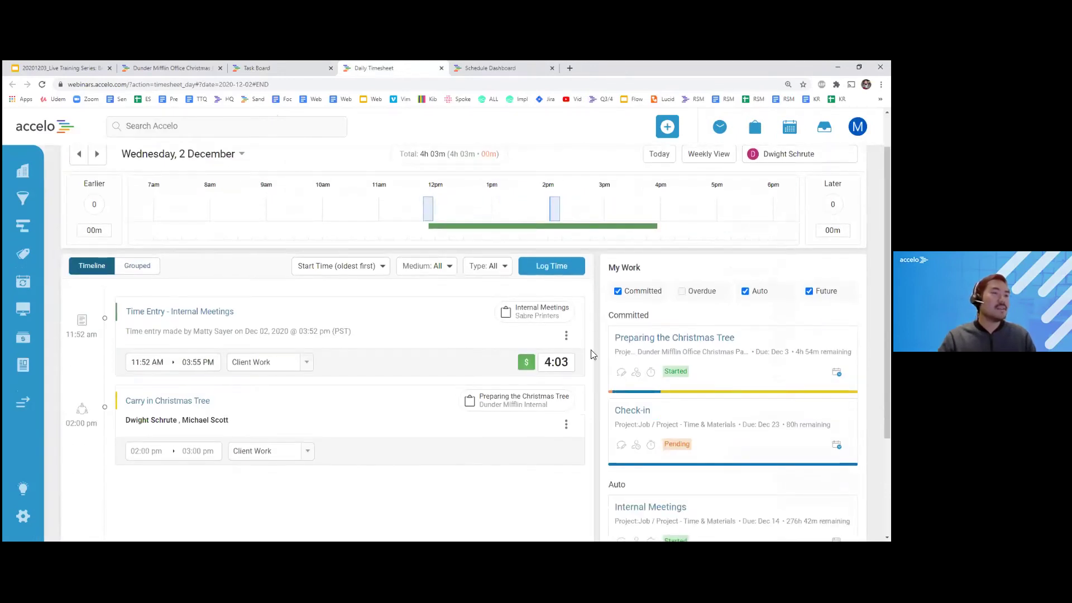
pyautogui.scroll(1, 591, 355)
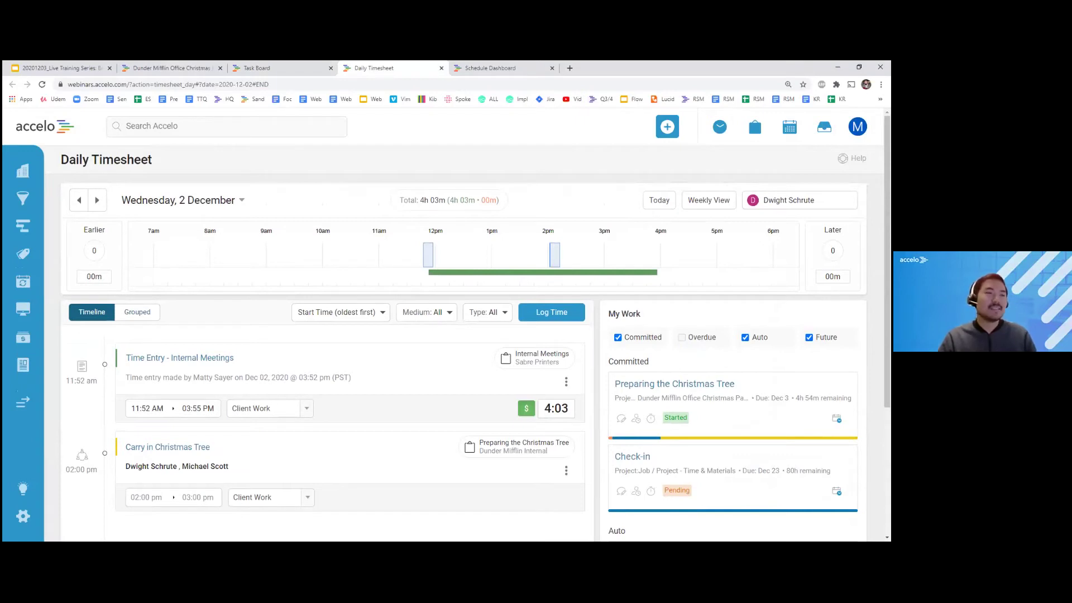
pyautogui.scroll(-1, 464, 344)
pyautogui.scroll(1, 463, 344)
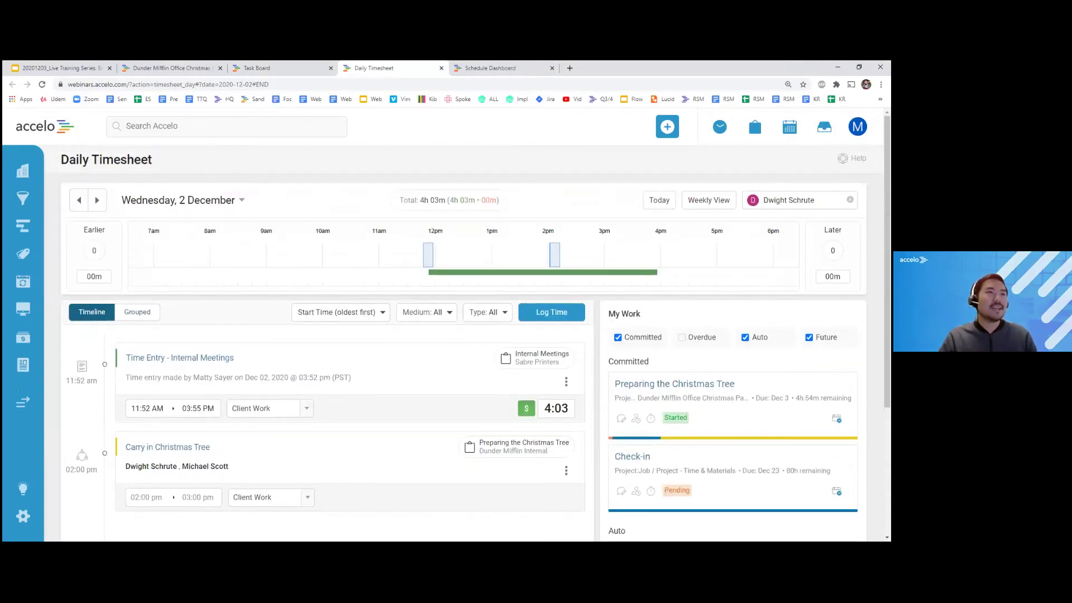
pyautogui.scroll(-2, 463, 343)
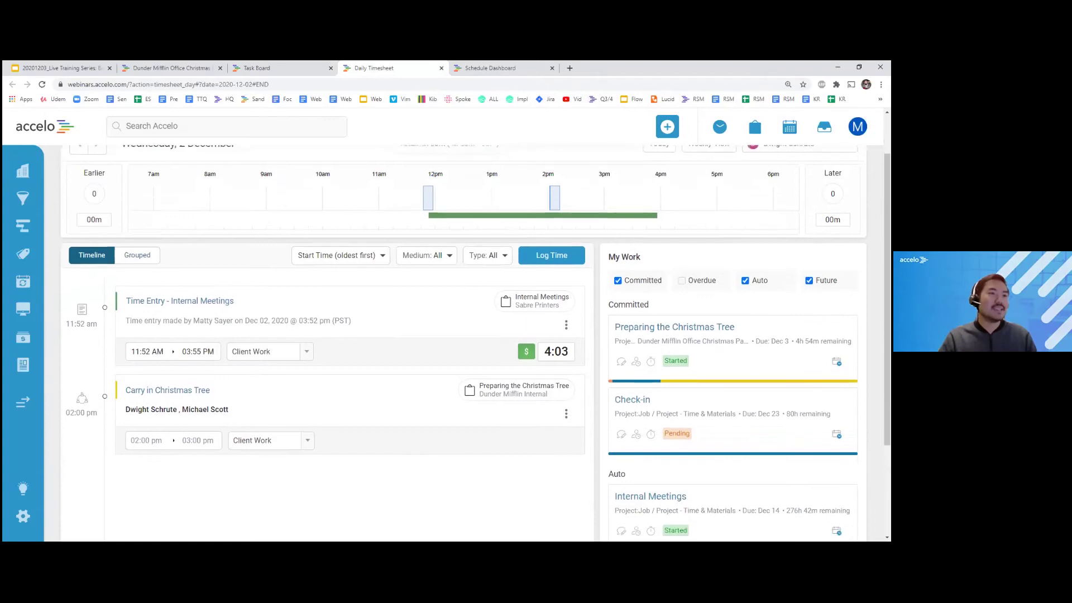
pyautogui.scroll(-1, 463, 343)
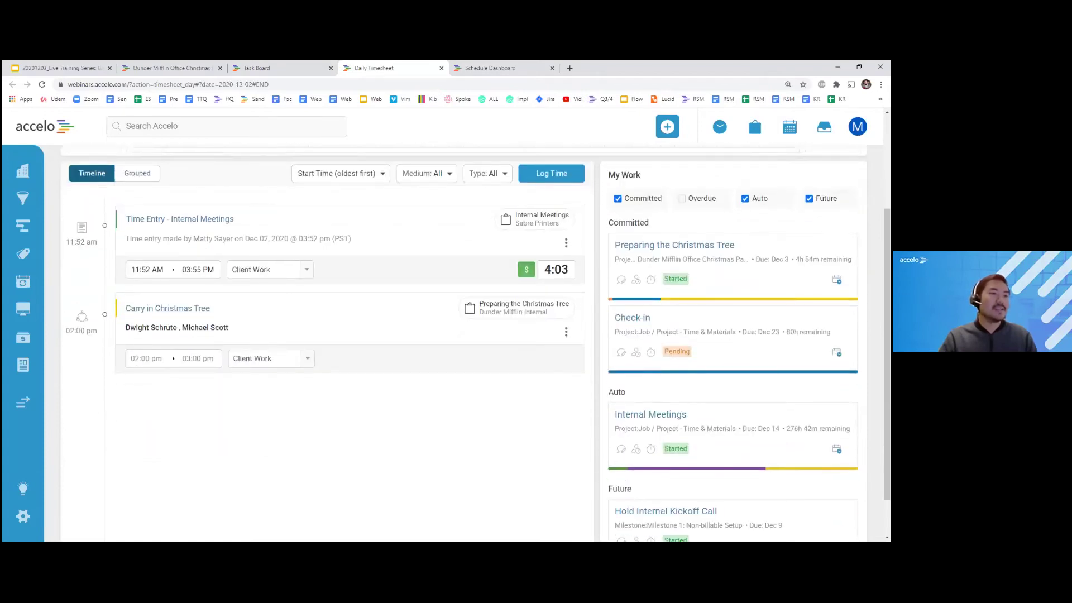
# Check the bookings for the Check-in task, then view and dismiss the time log form for Preparing the Christmas Tree.
pyautogui.click(836, 352)
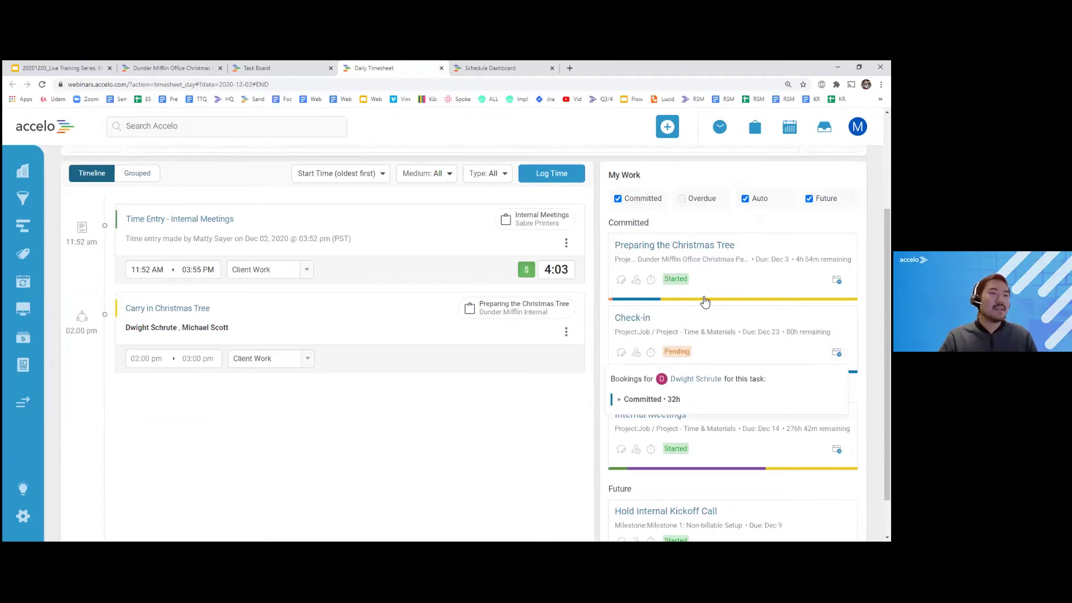
pyautogui.click(639, 282)
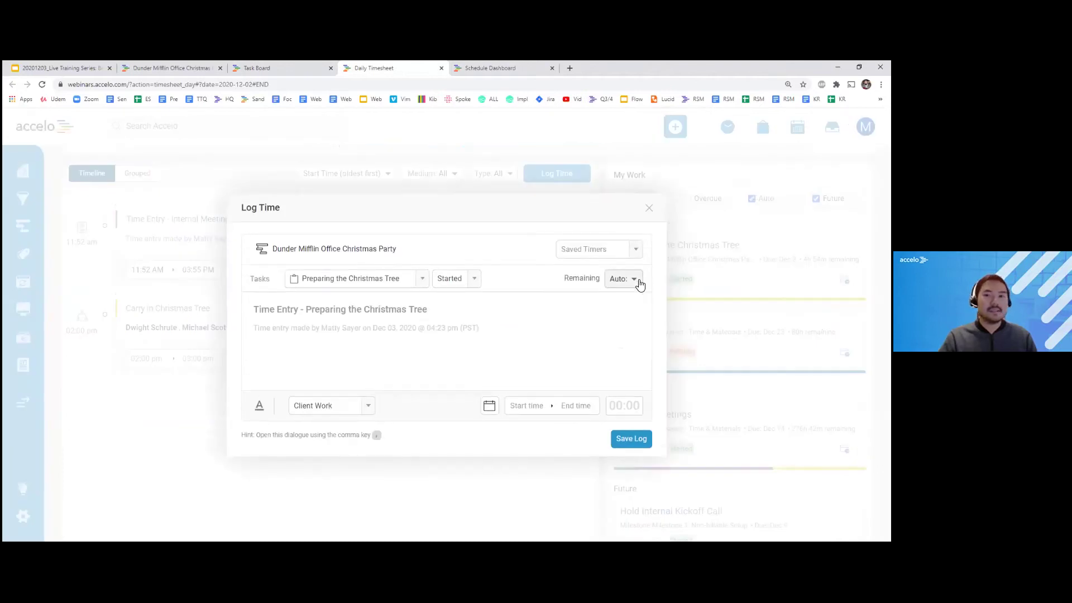
pyautogui.click(650, 209)
# Return to the Dunder Mifflin Office Christmas Party project and open its work in team scheduling.
pyautogui.hotkey('ctrl', '2')
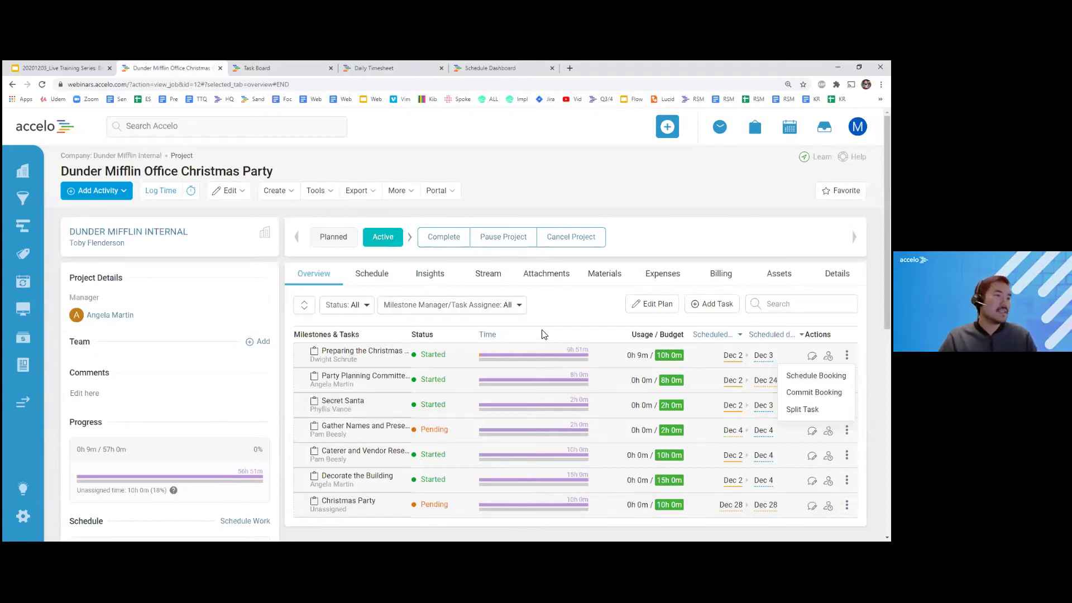
pyautogui.click(329, 194)
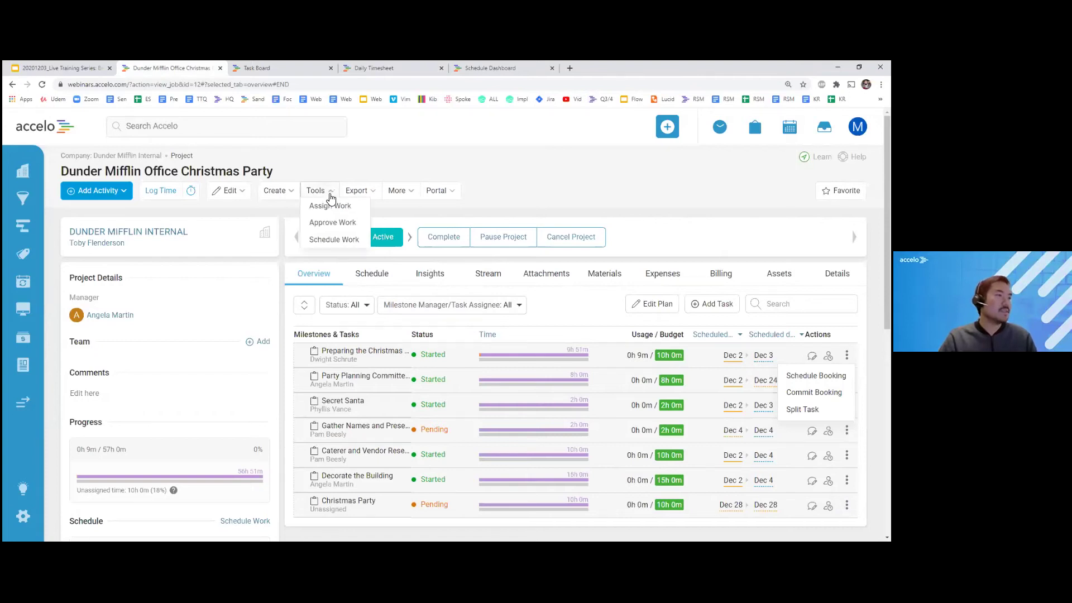
pyautogui.click(346, 245)
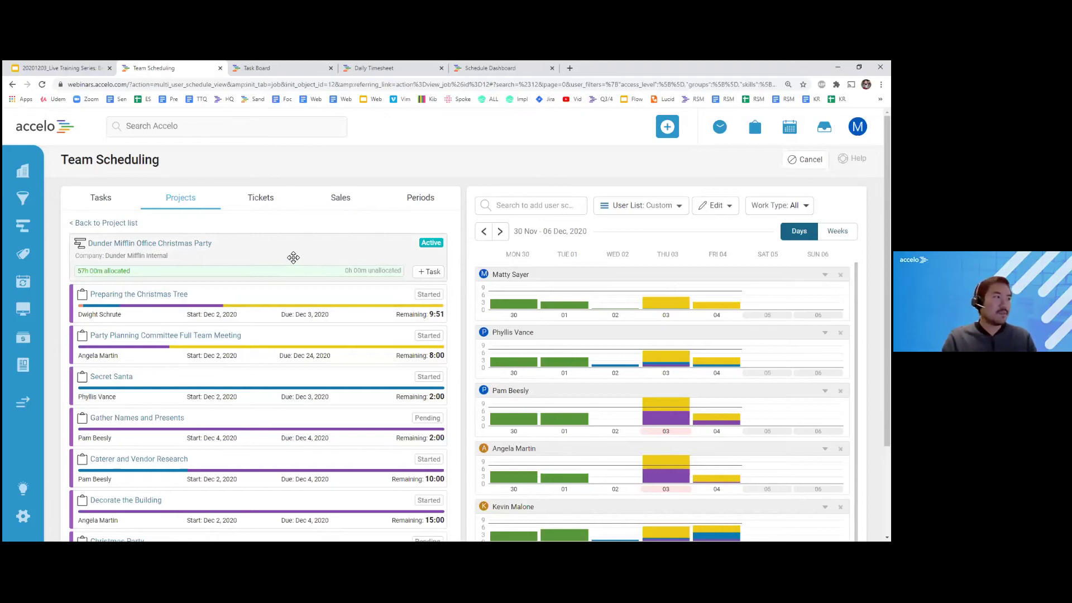
# List all tasks in team scheduling, show the filters and filter the list to the company Dunder Mifflin Internal.
pyautogui.click(115, 206)
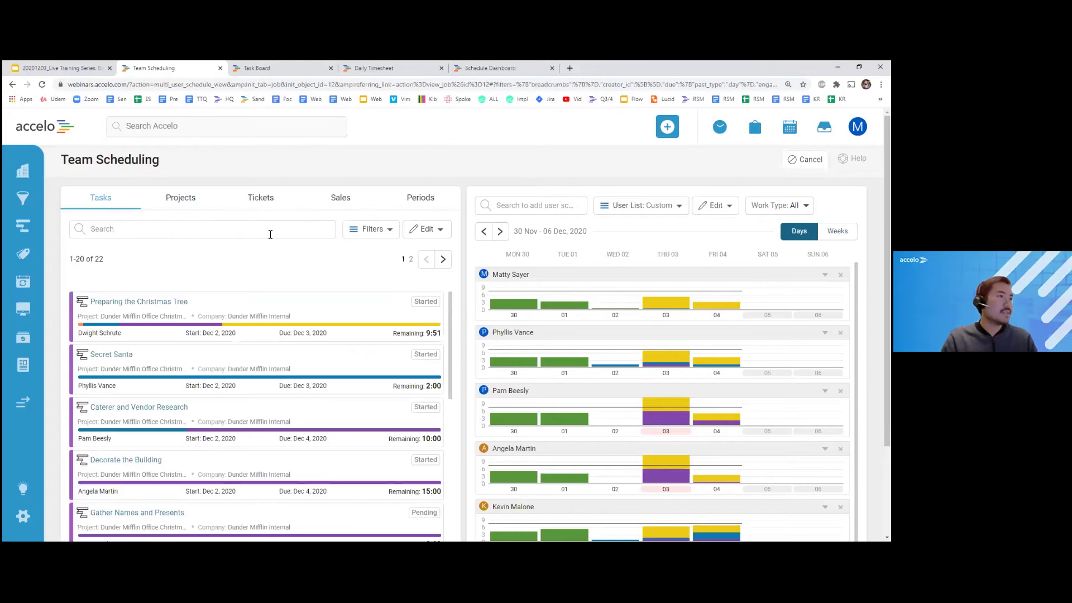
pyautogui.click(439, 230)
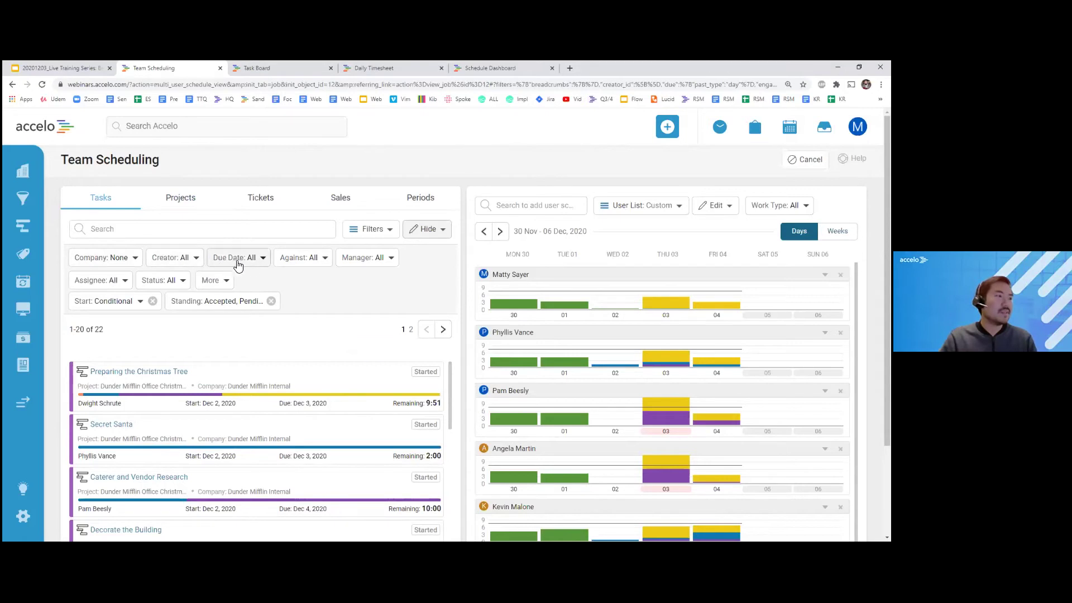
pyautogui.click(315, 264)
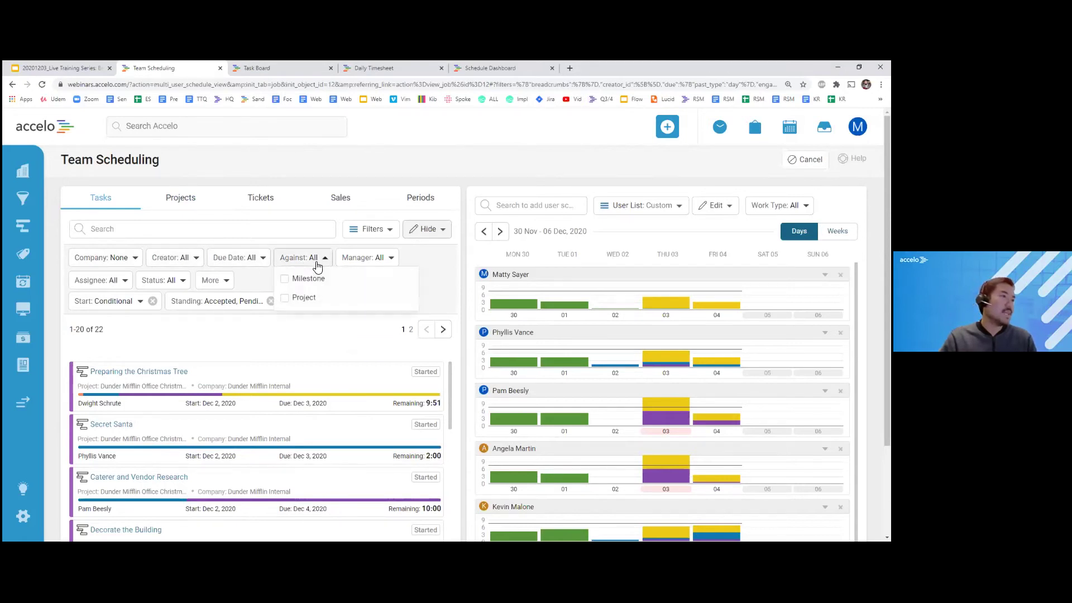
pyautogui.click(246, 322)
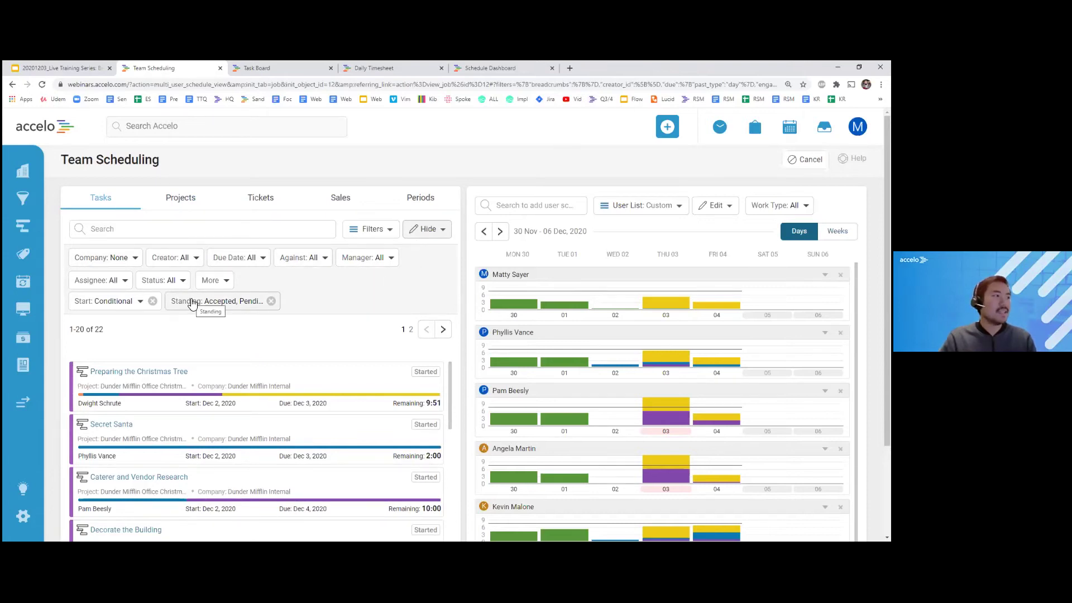
pyautogui.click(137, 262)
pyautogui.write('dund')
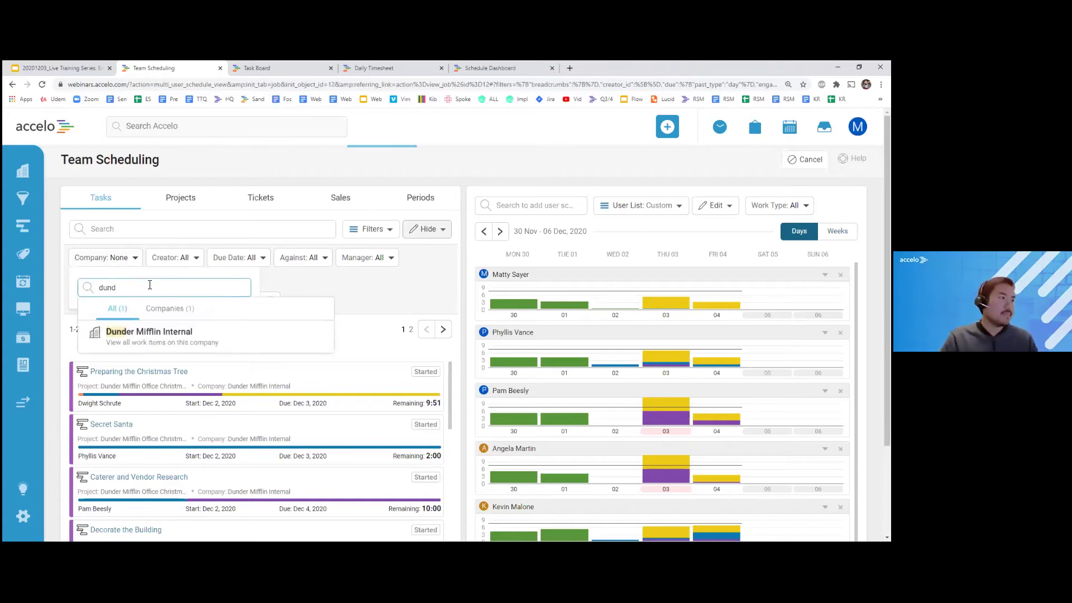
pyautogui.click(218, 338)
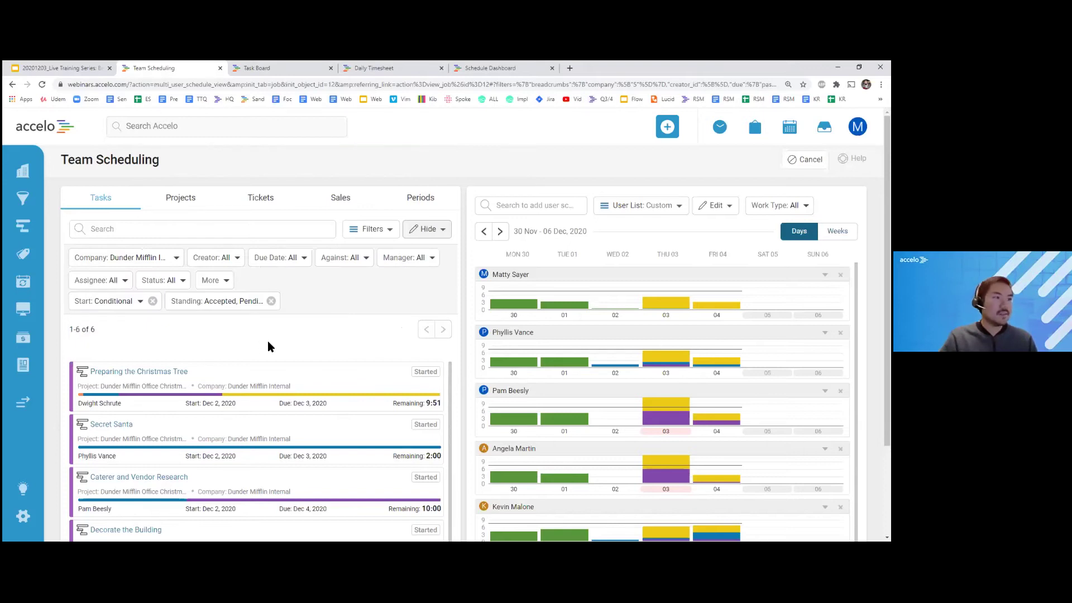
# Commit 3 hours of the Caterer and Vendor Research task to its current assignee on Friday, 4 December 2020.
pyautogui.scroll(-1, 317, 346)
pyautogui.moveTo(317, 345); pyautogui.dragTo(341, 349)
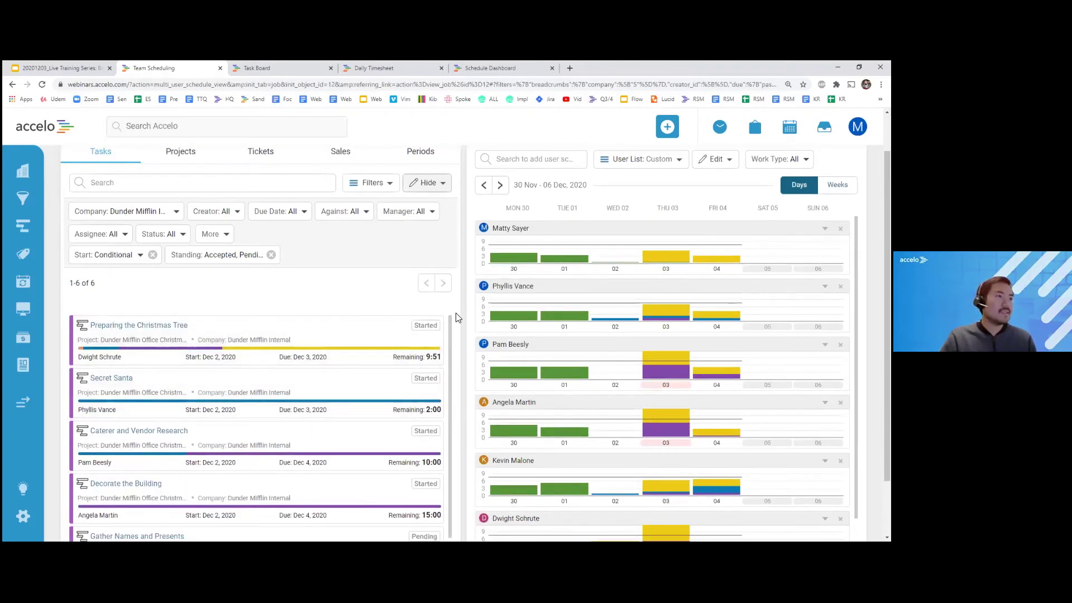
pyautogui.scroll(-1, 456, 317)
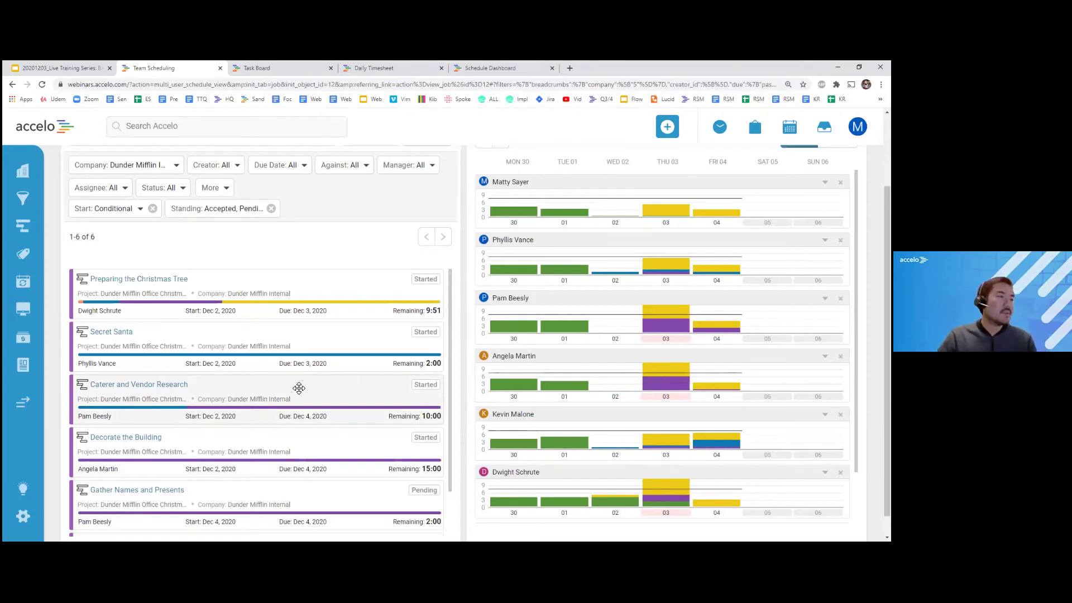
pyautogui.moveTo(299, 388); pyautogui.dragTo(683, 328)
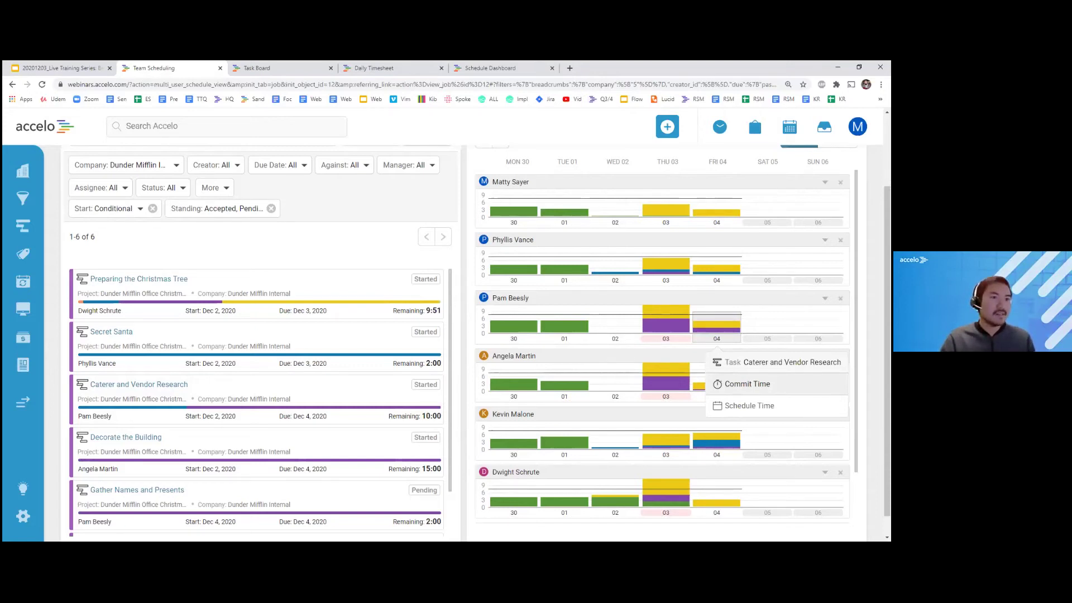
pyautogui.click(747, 384)
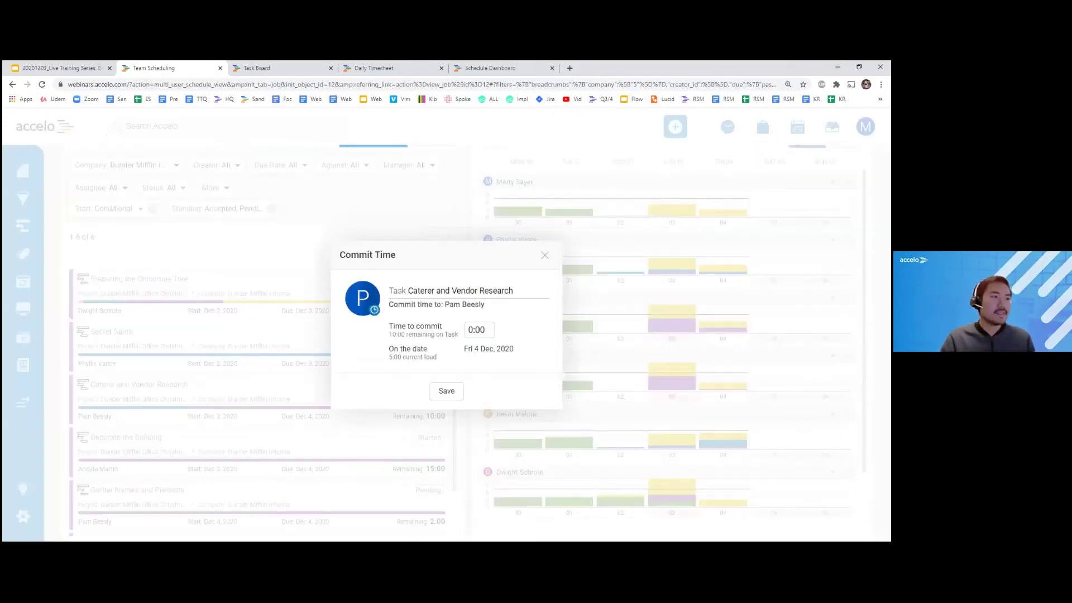
pyautogui.click(480, 329)
pyautogui.press('BackSpace')
pyautogui.write('3')
pyautogui.click(445, 392)
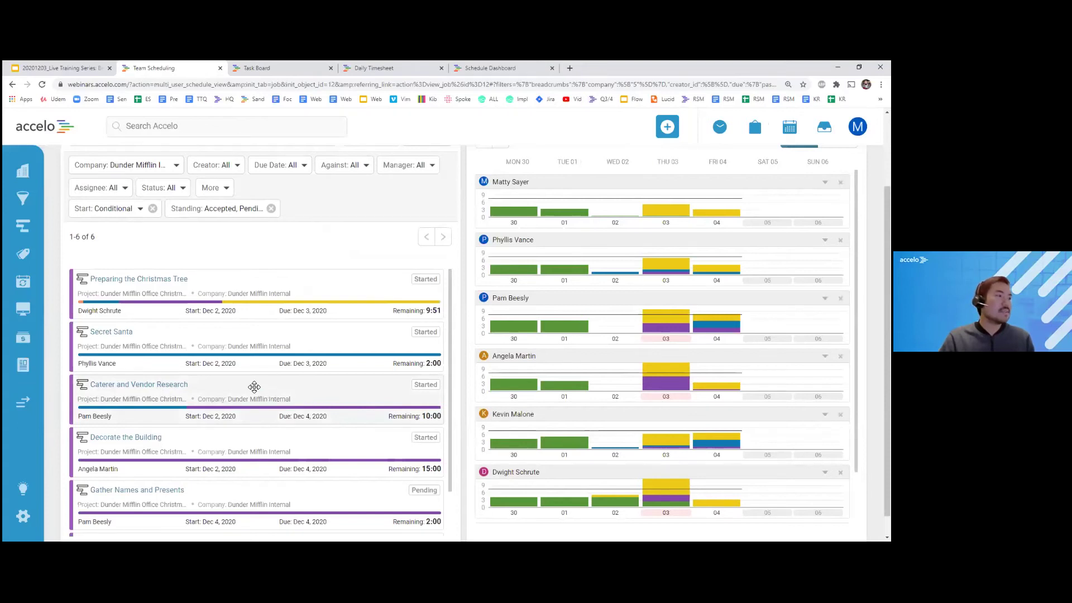
# Split Caterer and Vendor Research onto Friday, 4 December for the assignee of Decorate the Building, titling the new task Vendor Research.
pyautogui.moveTo(315, 391); pyautogui.dragTo(685, 386)
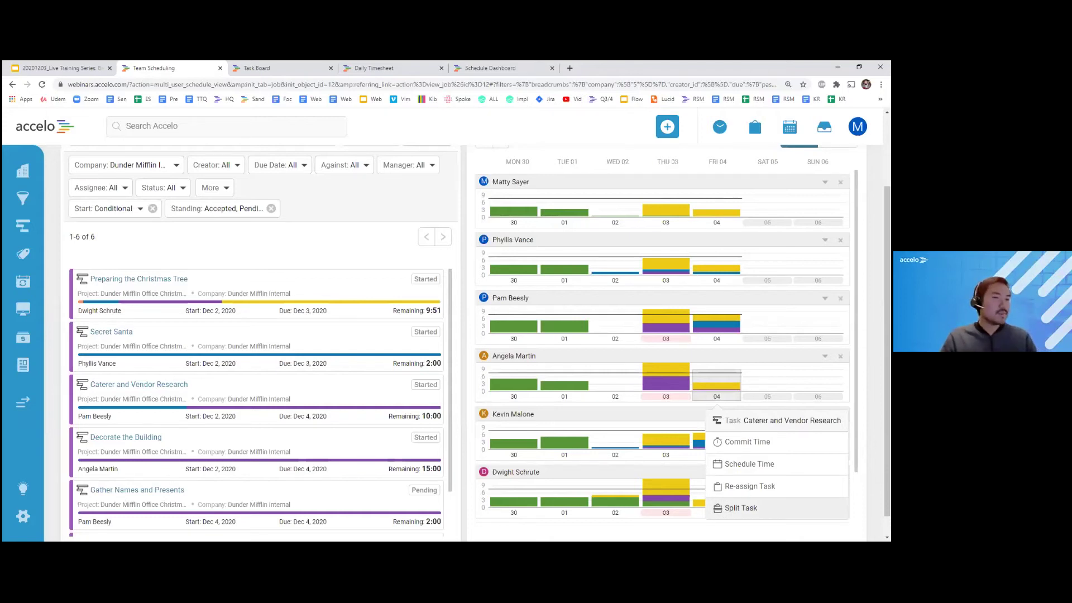
pyautogui.click(740, 508)
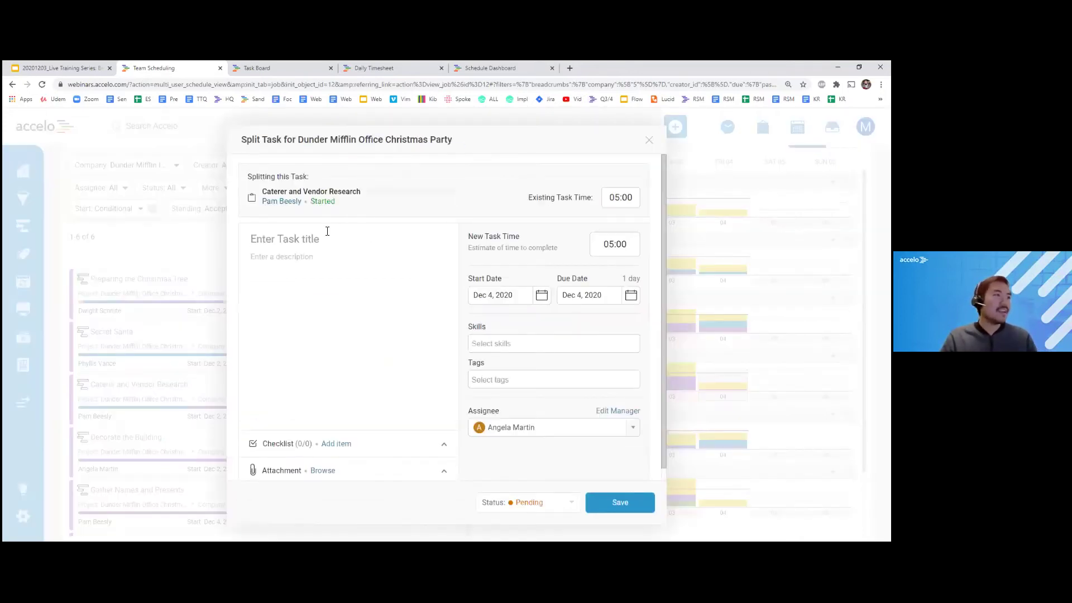
pyautogui.write('Vendor Res')
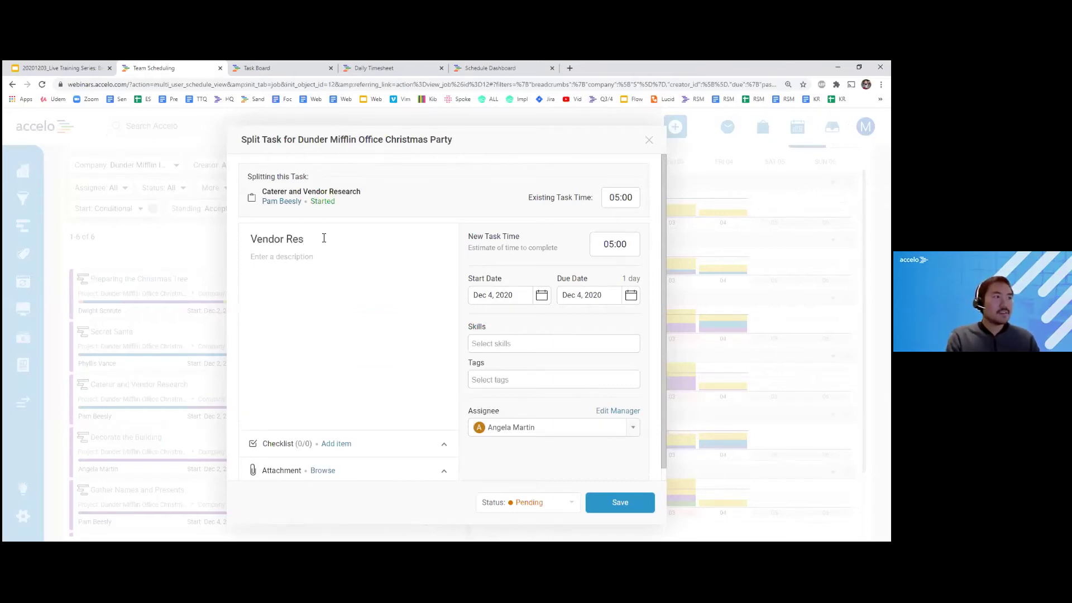
pyautogui.write('earch')
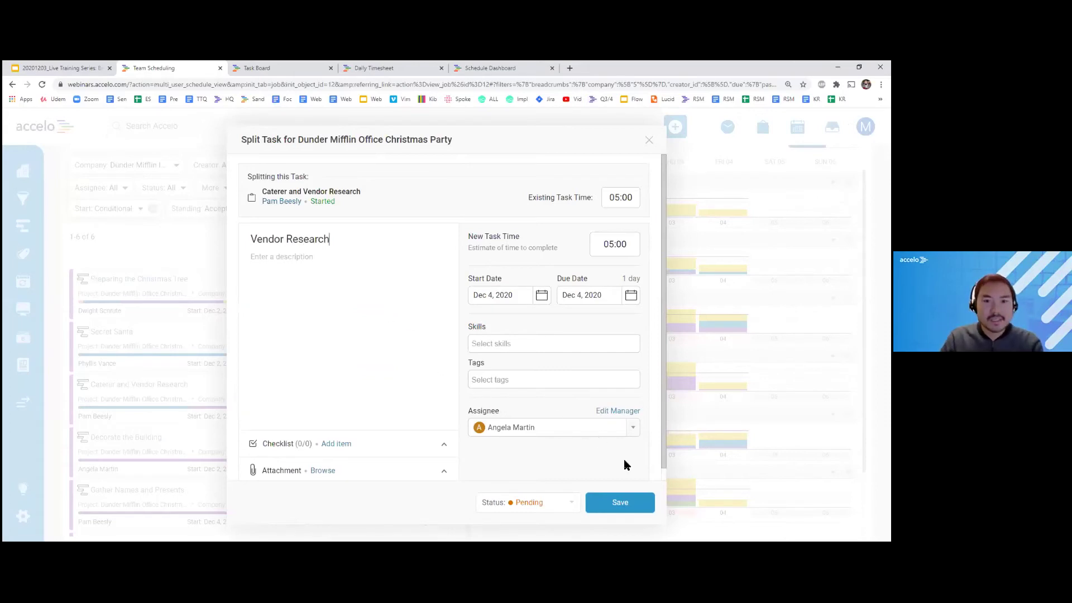
pyautogui.click(615, 489)
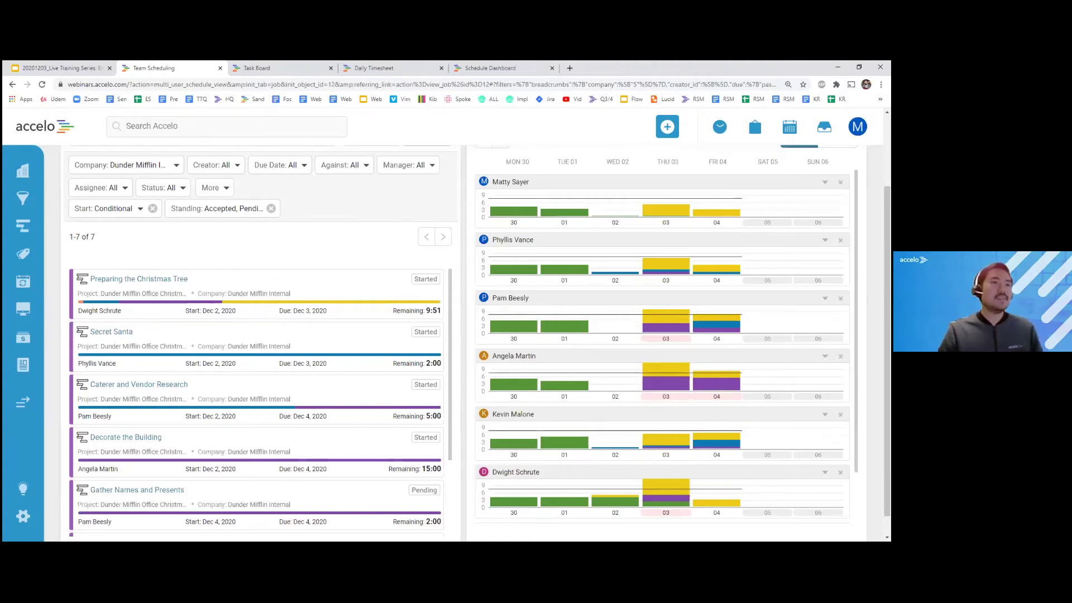
# View the team's workload by weeks, then return the schedule to the daily view.
pyautogui.scroll(1, 469, 335)
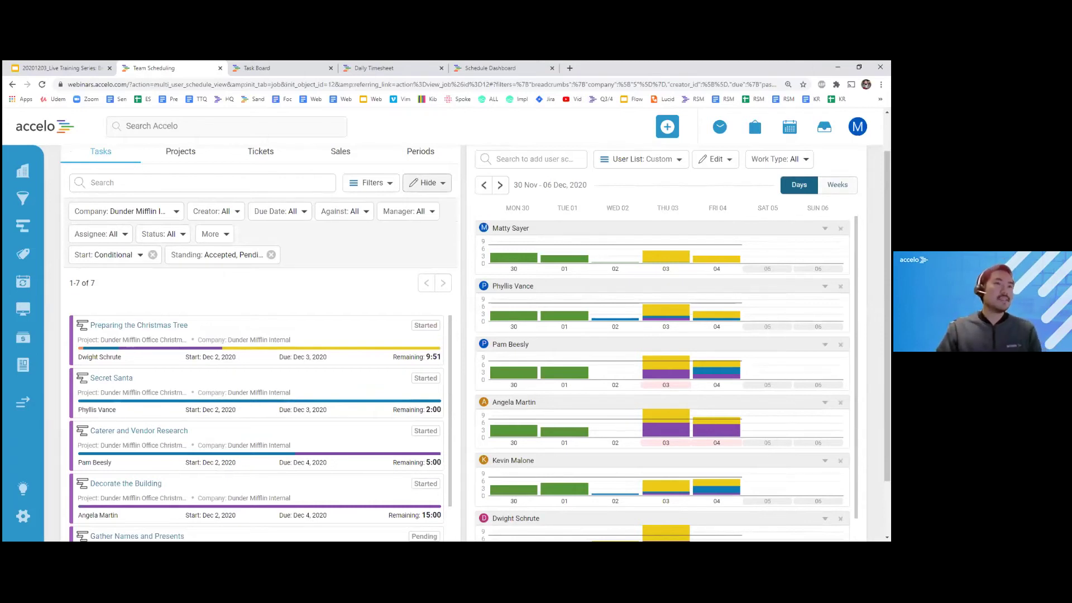
pyautogui.click(837, 185)
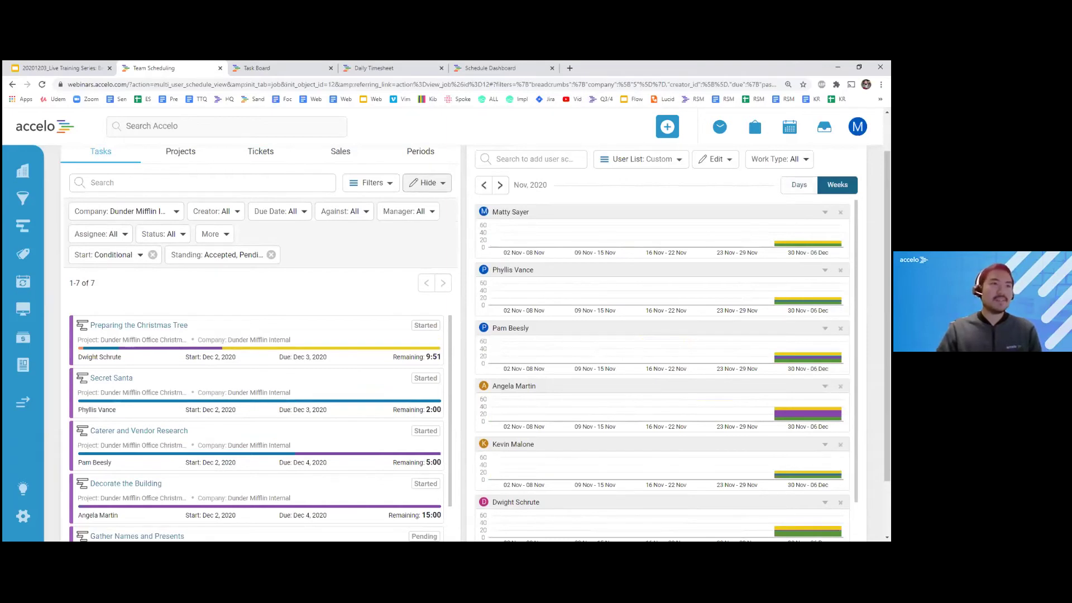
pyautogui.scroll(1, 446, 335)
pyautogui.click(799, 230)
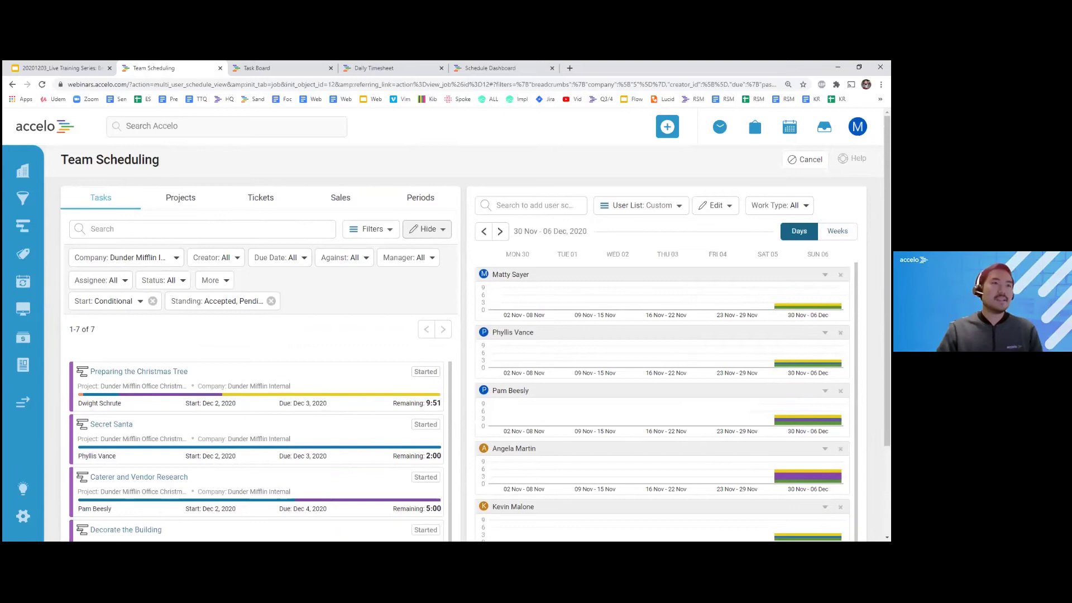
# Check the work type filter options, then open the Friday, 4 December bookings of the Caterer and Vendor Research assignee.
pyautogui.click(779, 205)
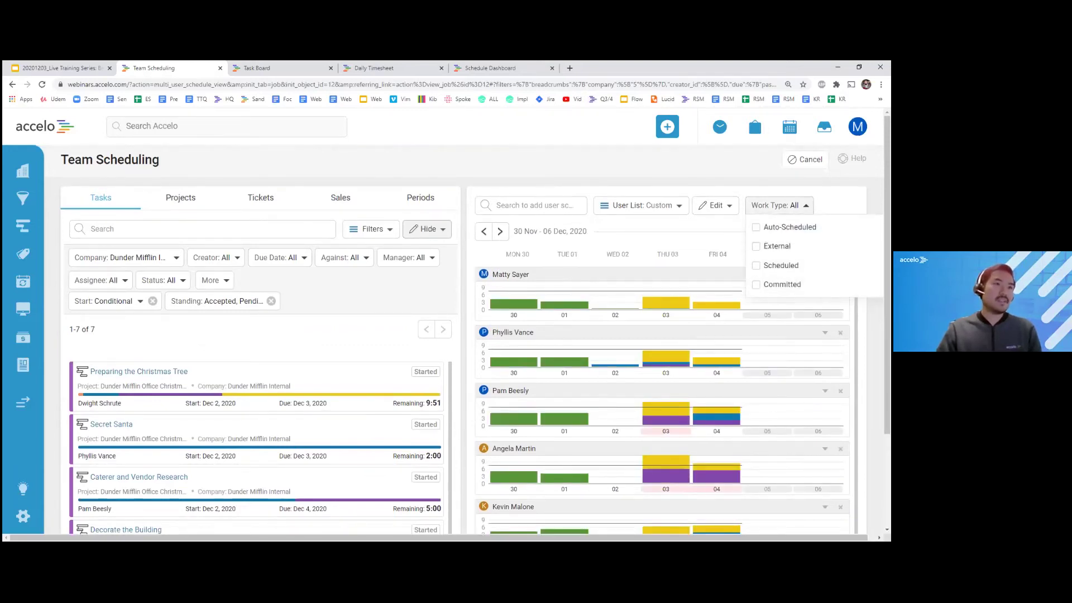
pyautogui.press('Escape')
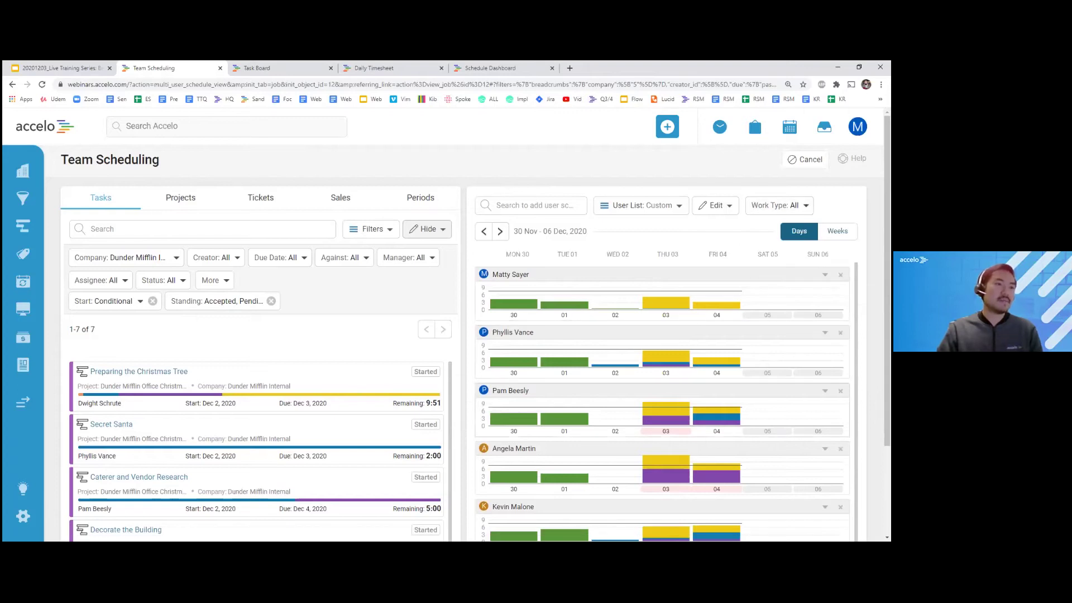
pyautogui.scroll(-1, 666, 401)
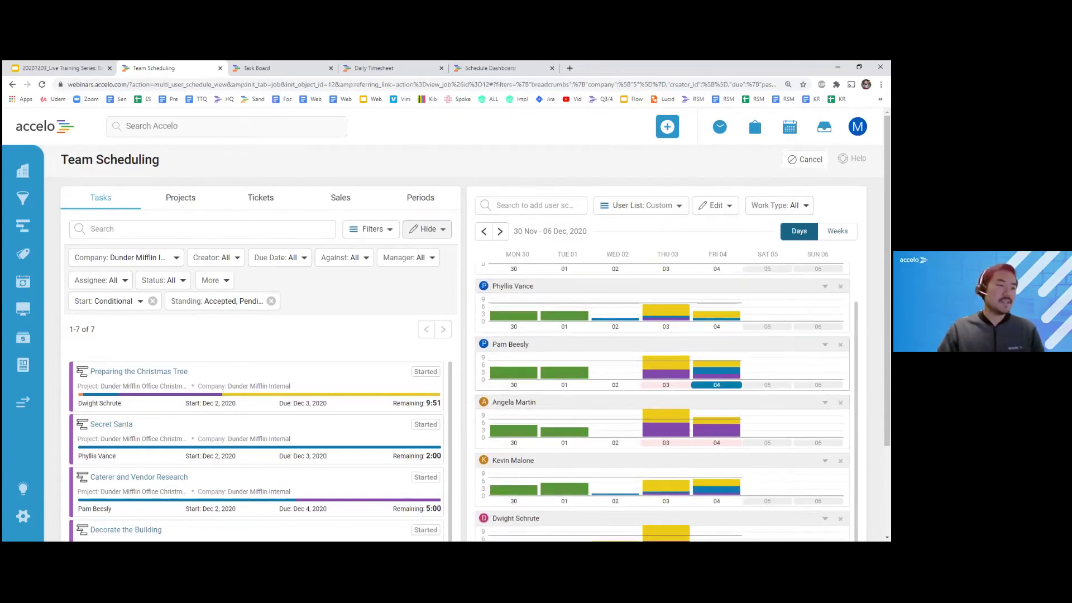
pyautogui.click(716, 369)
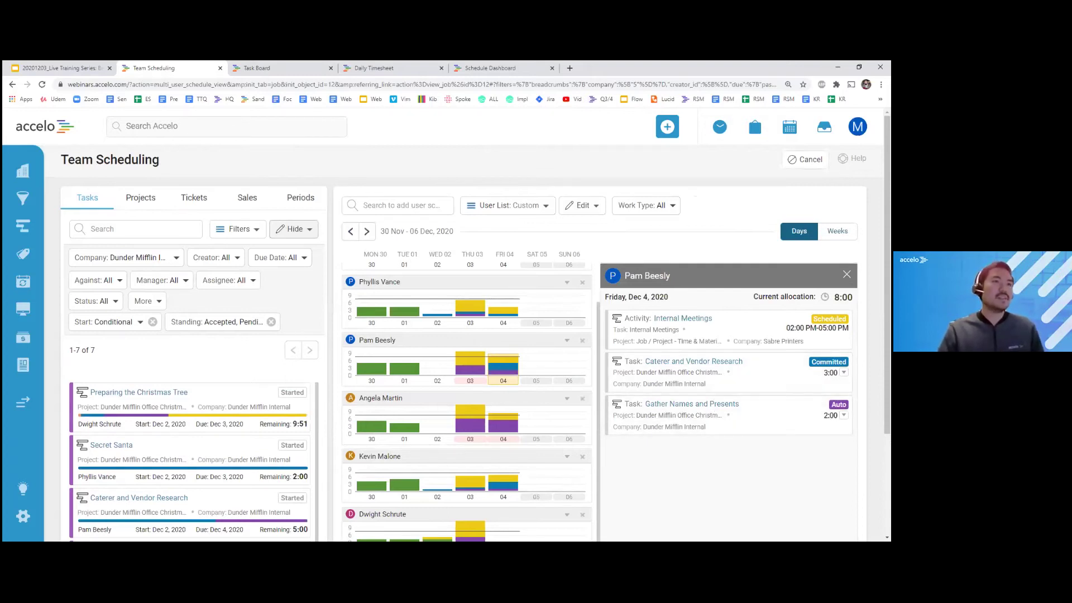
# Switch to the schedule dashboard and review the team's daily hours, including overloaded days and the December 25 holiday.
pyautogui.moveTo(790, 128)
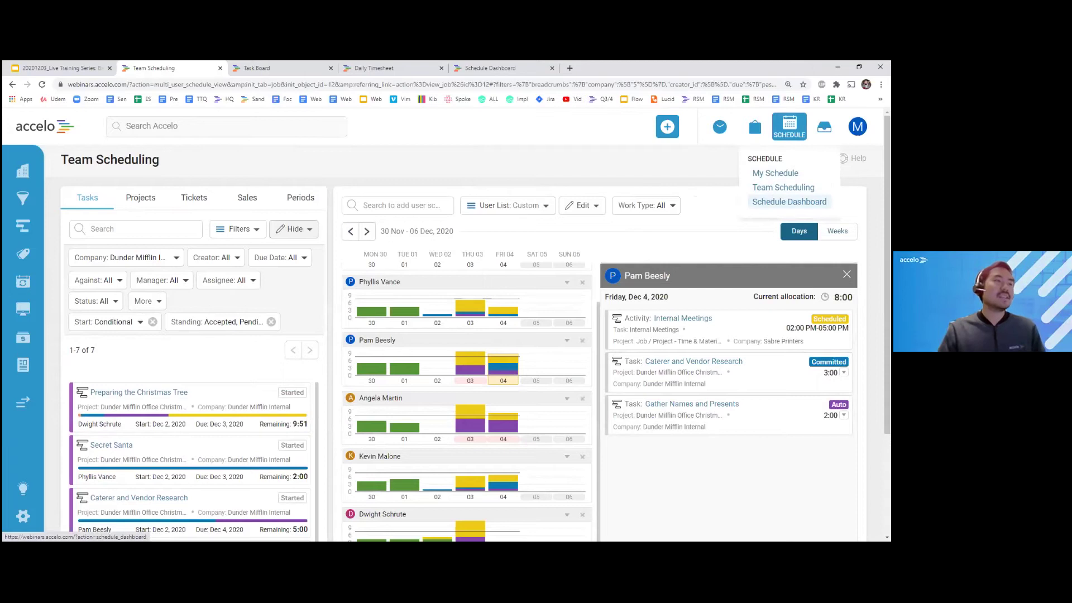
pyautogui.click(492, 67)
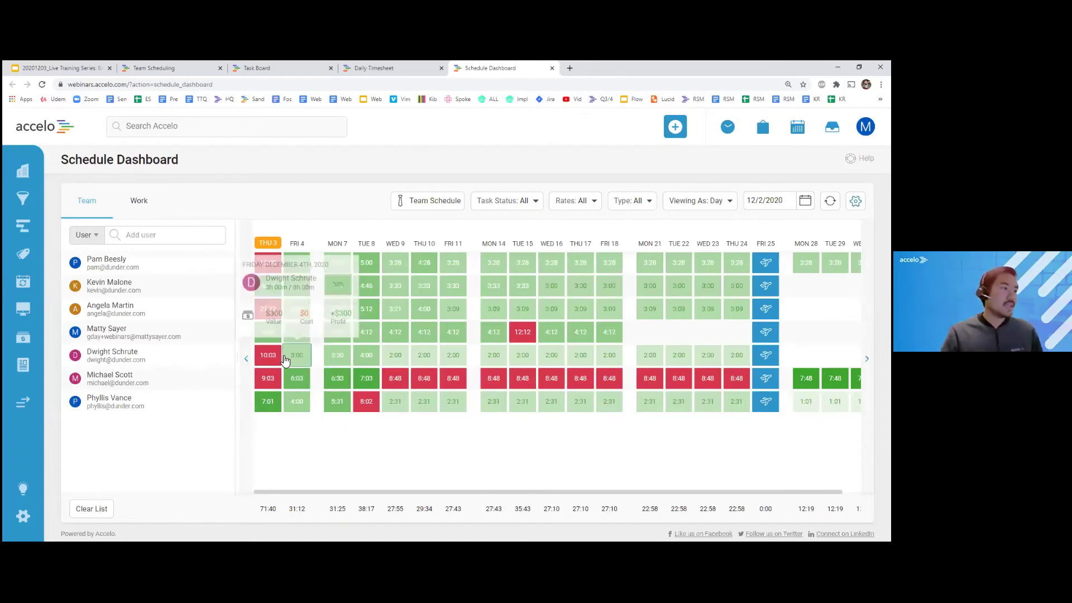
pyautogui.moveTo(279, 360)
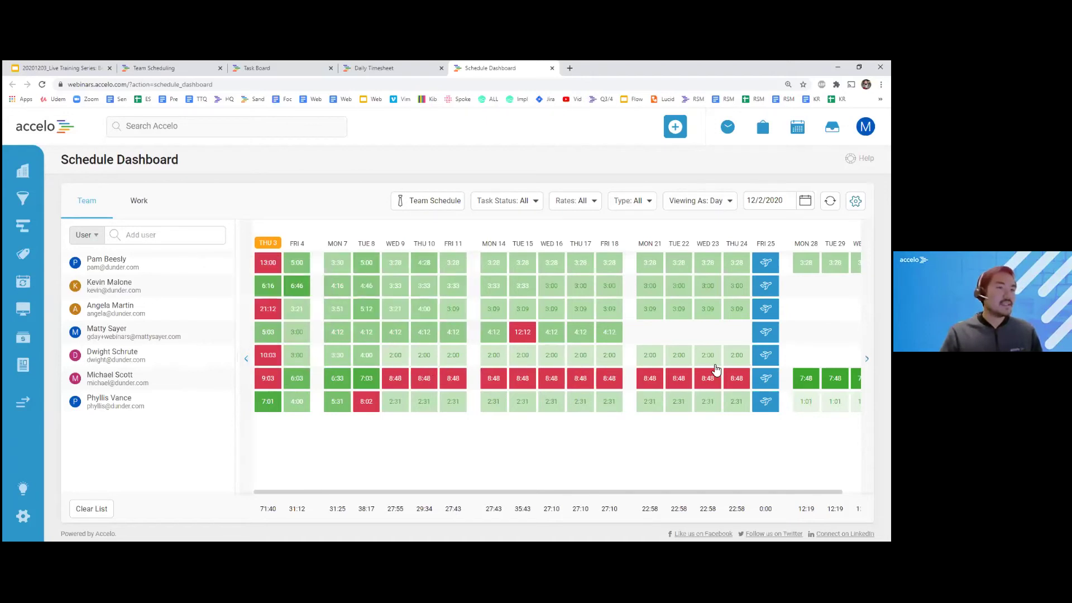
pyautogui.moveTo(724, 364)
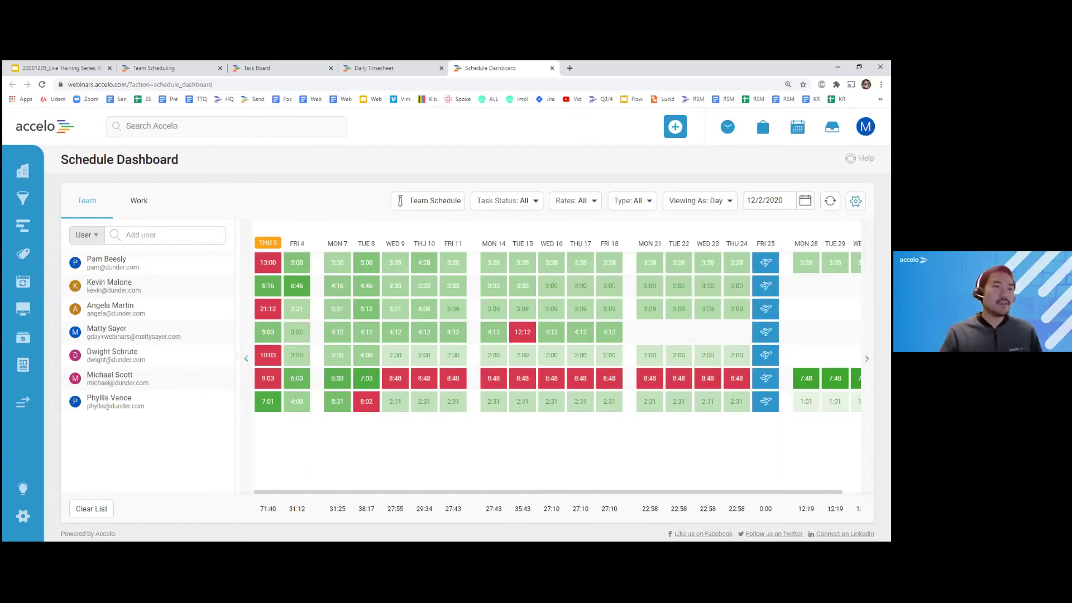
pyautogui.moveTo(765, 401)
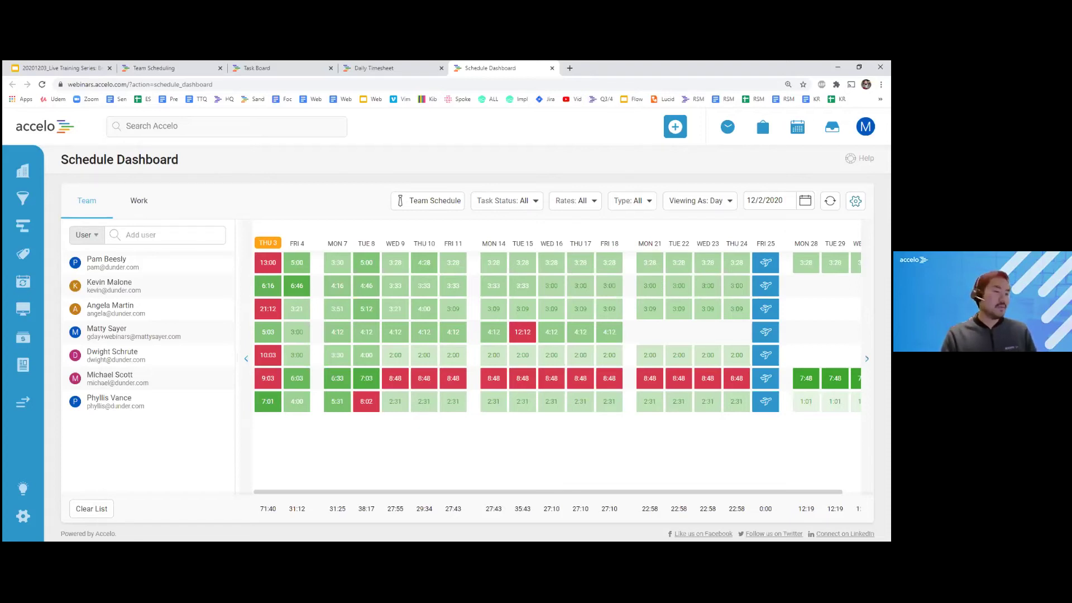
# View the schedule dashboard by week, then set it back to the day view.
pyautogui.click(724, 205)
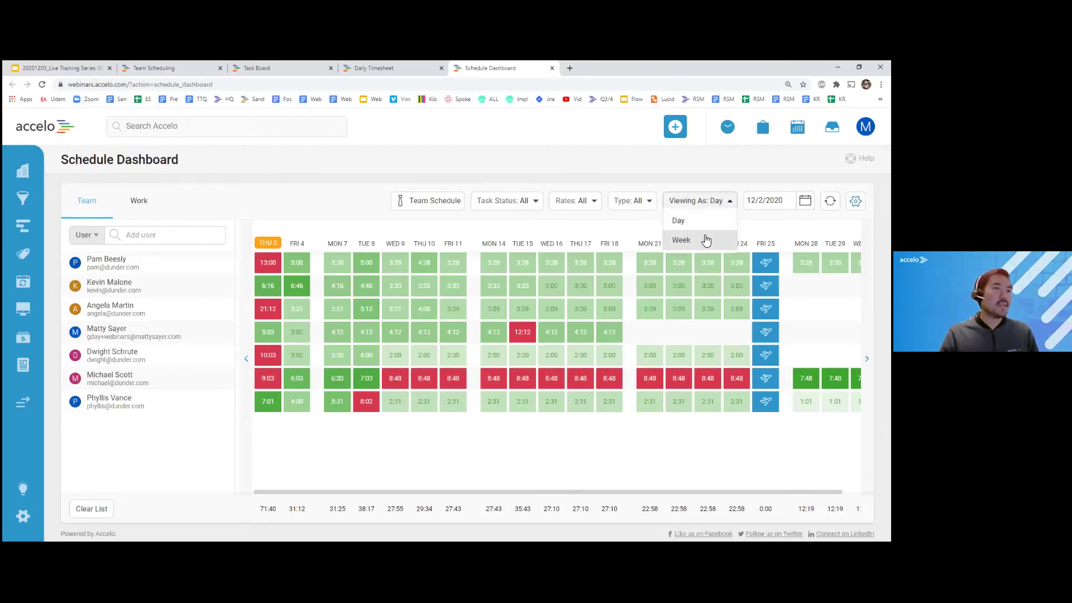
pyautogui.click(707, 239)
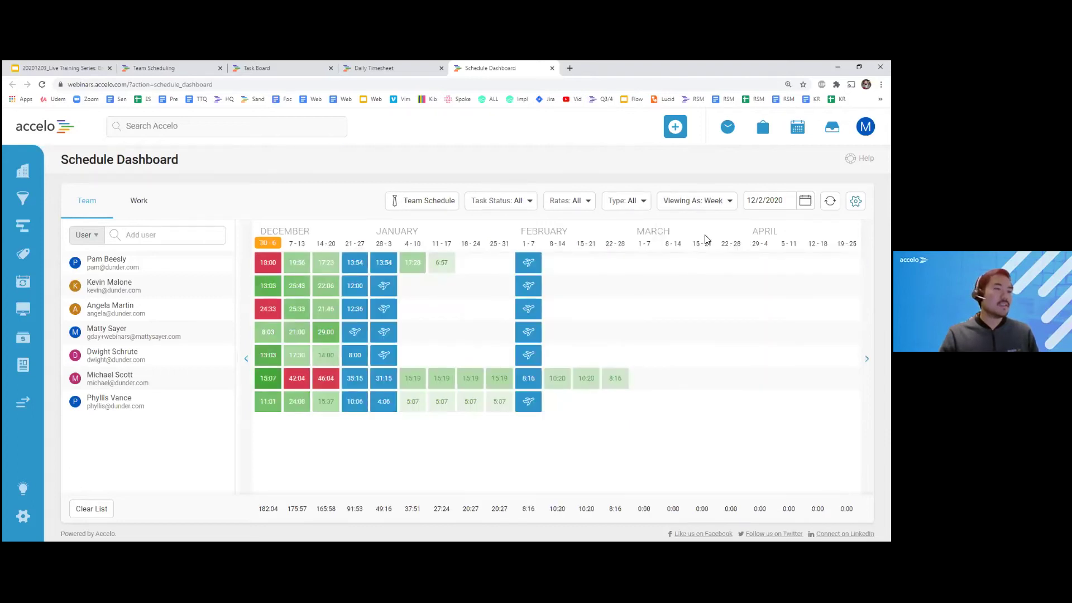
pyautogui.click(716, 206)
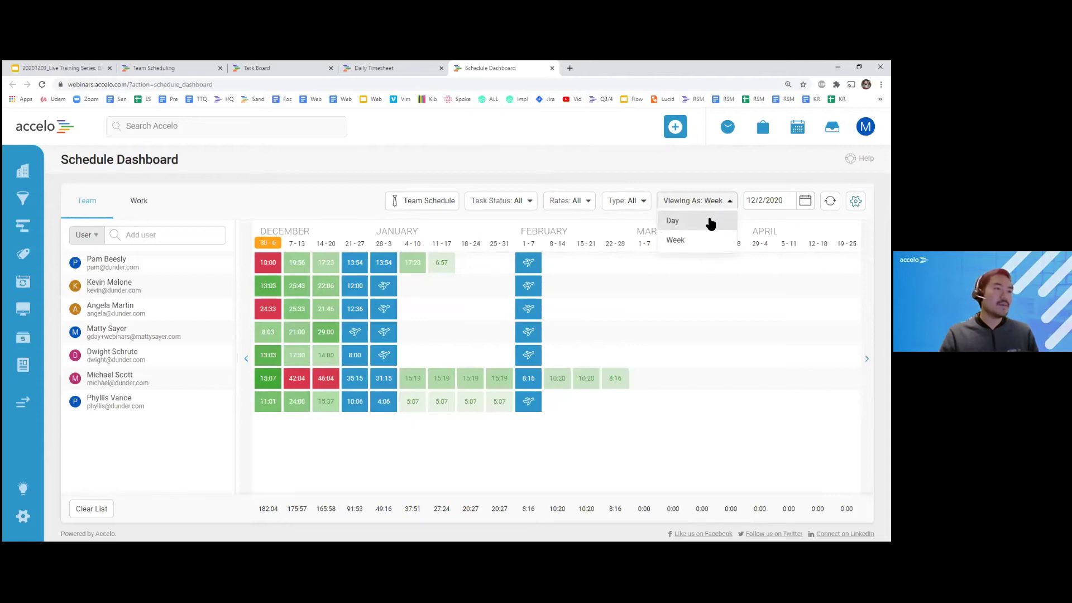
pyautogui.click(710, 222)
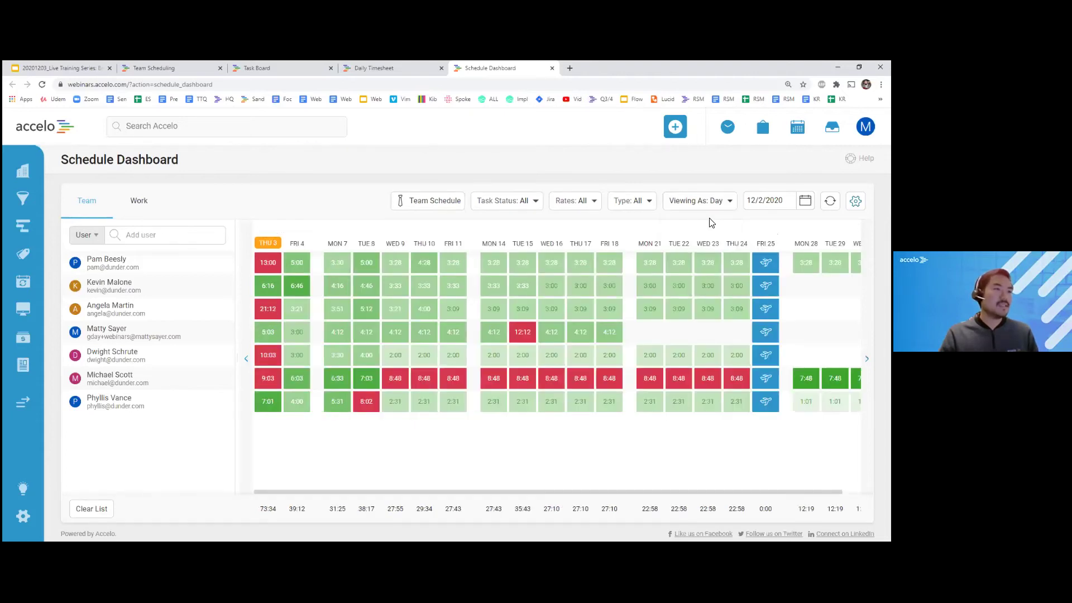
# Review the task status, rates and type filter options of the schedule dashboard.
pyautogui.click(533, 202)
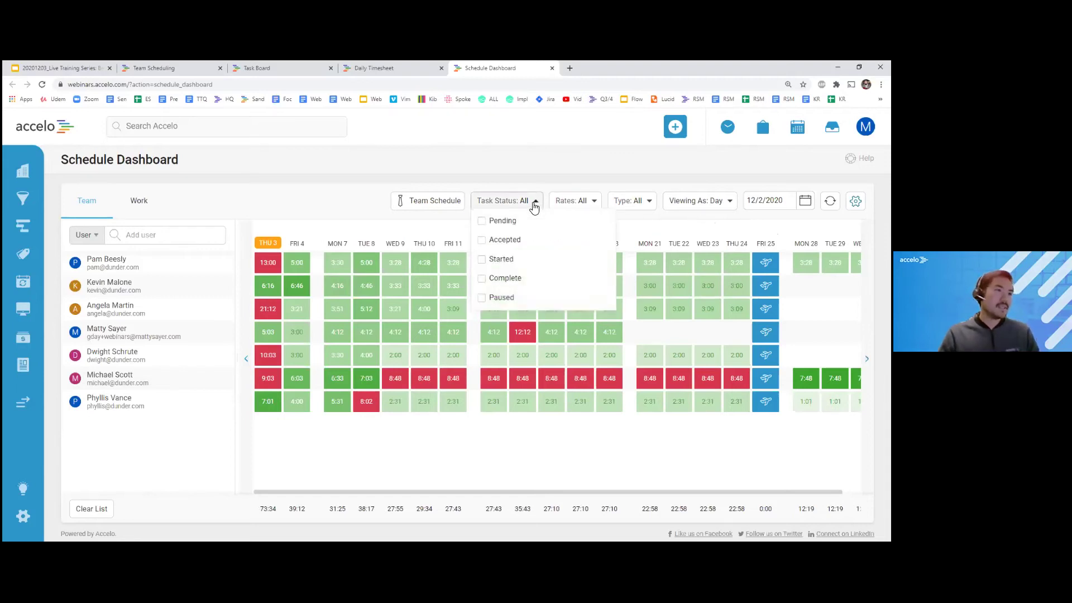
pyautogui.click(596, 202)
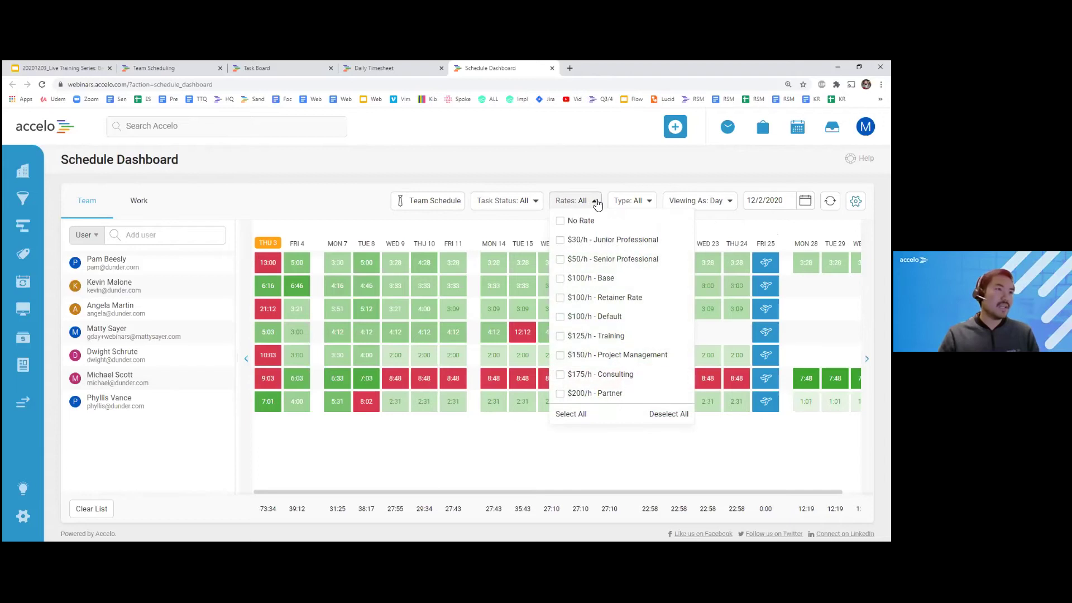
pyautogui.click(649, 202)
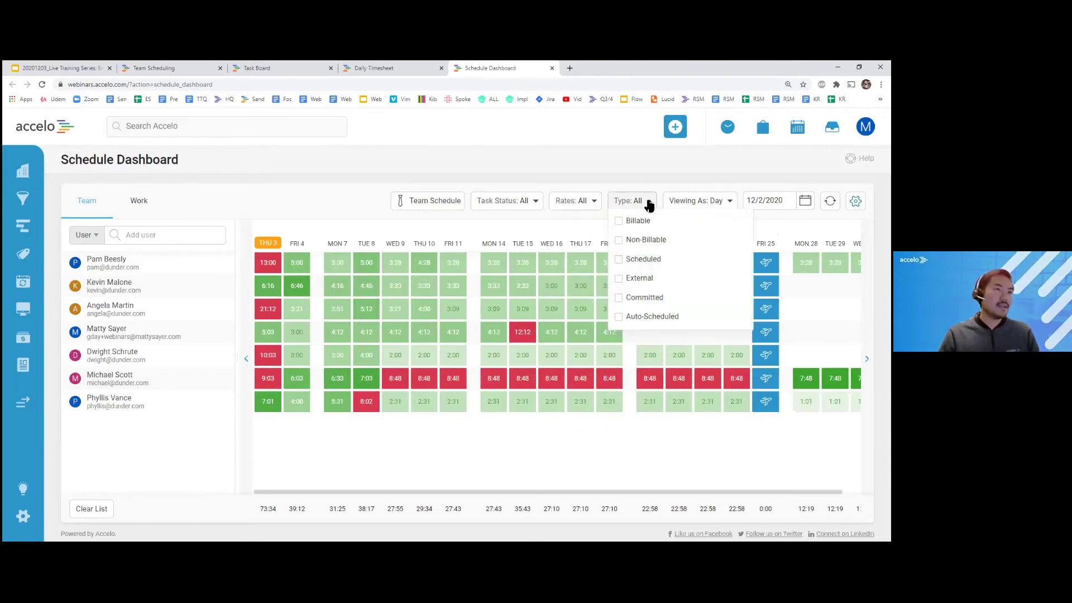
# Review the dashboard's color, utilization and scheduled leave icon settings, and the user, skill and group options for adding team members.
pyautogui.click(649, 205)
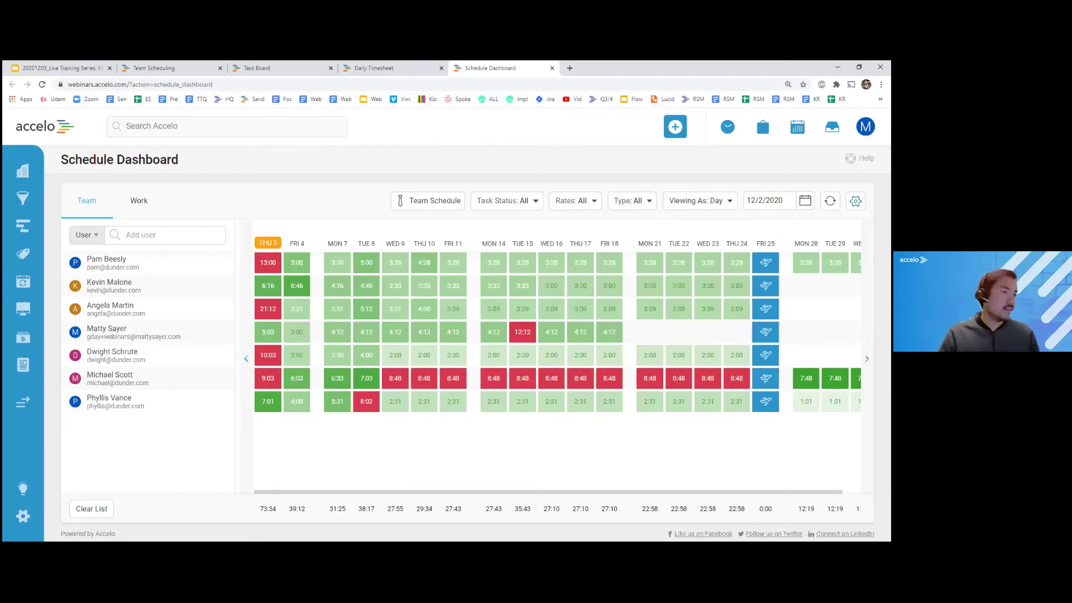
pyautogui.click(855, 201)
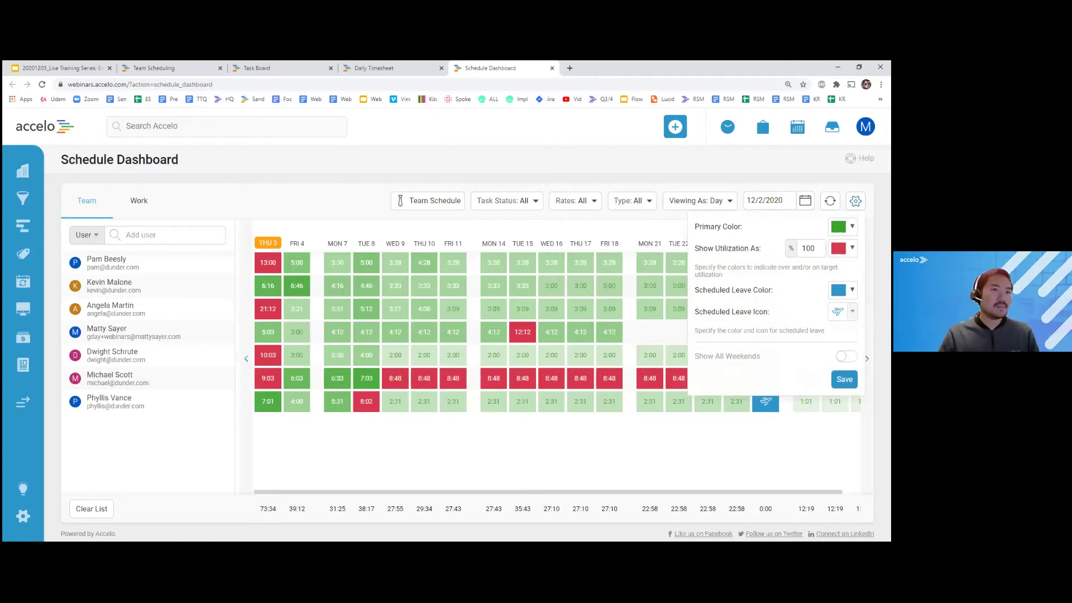
pyautogui.click(843, 311)
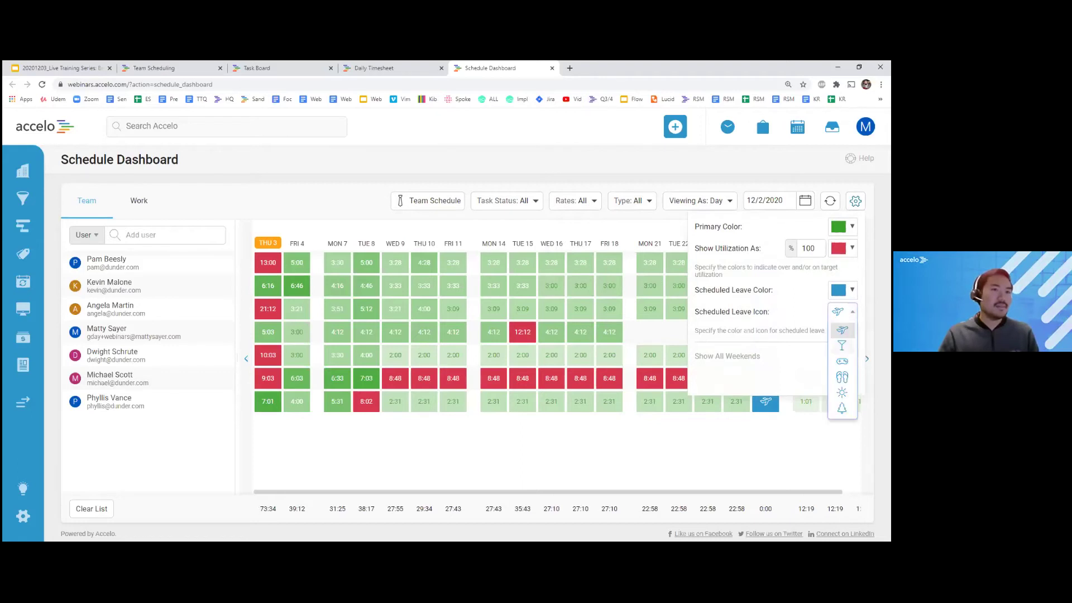
pyautogui.click(842, 330)
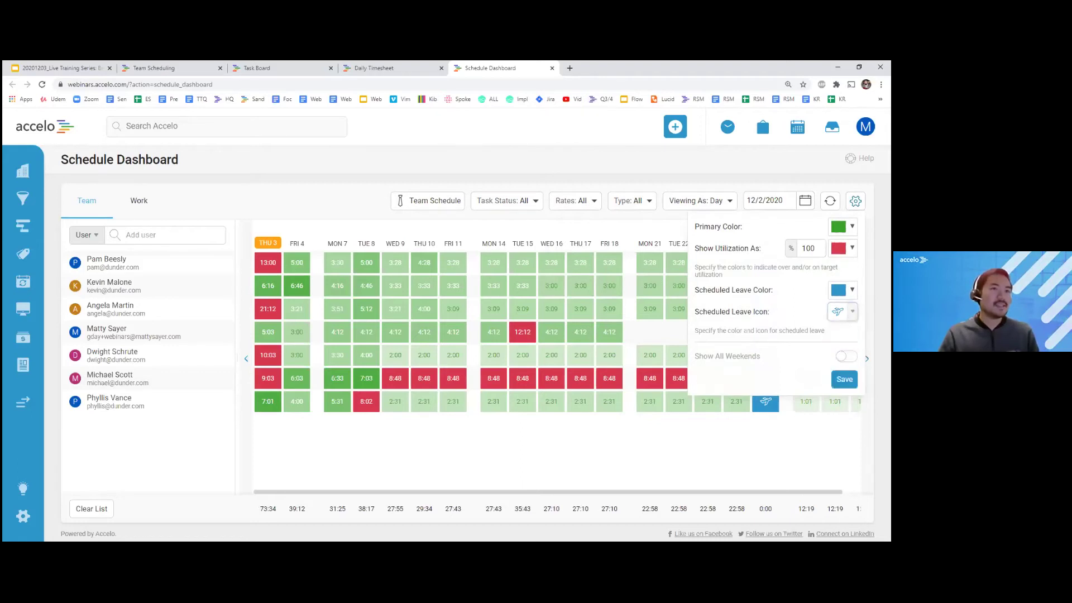
pyautogui.click(656, 228)
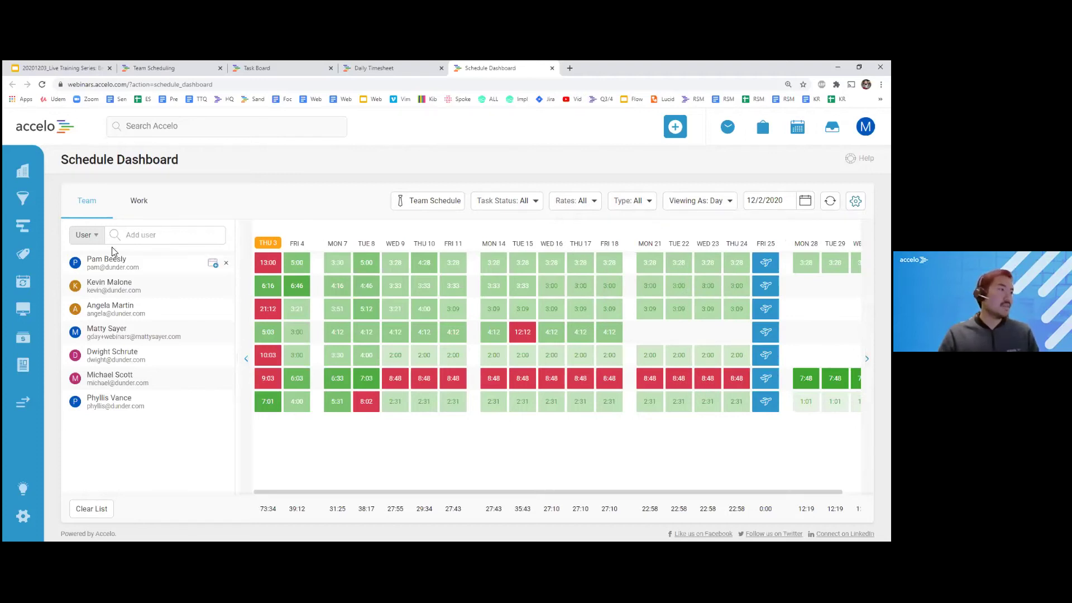
pyautogui.click(87, 235)
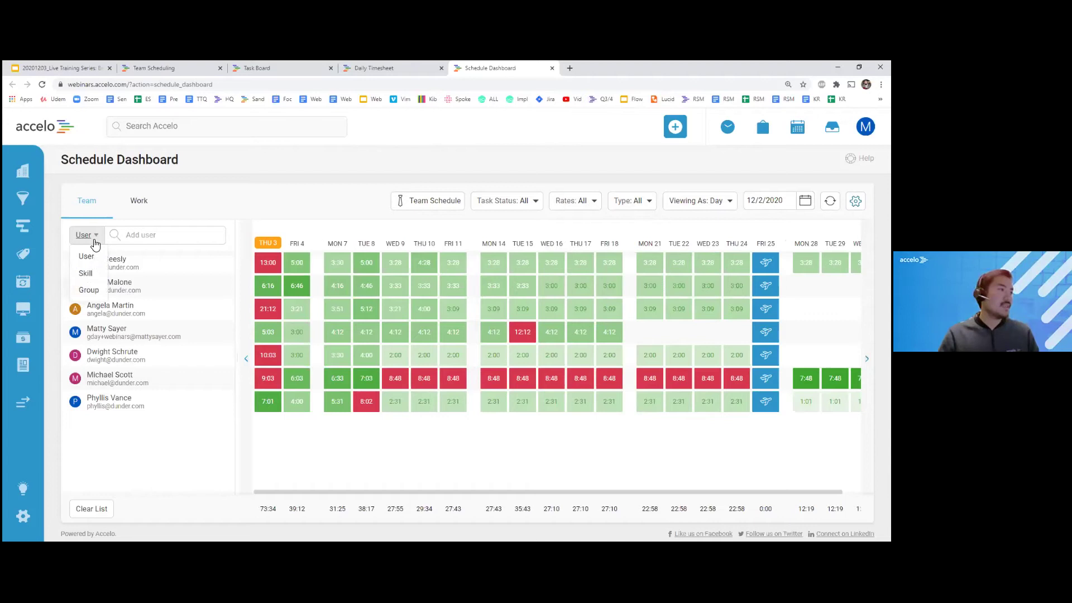
pyautogui.click(237, 216)
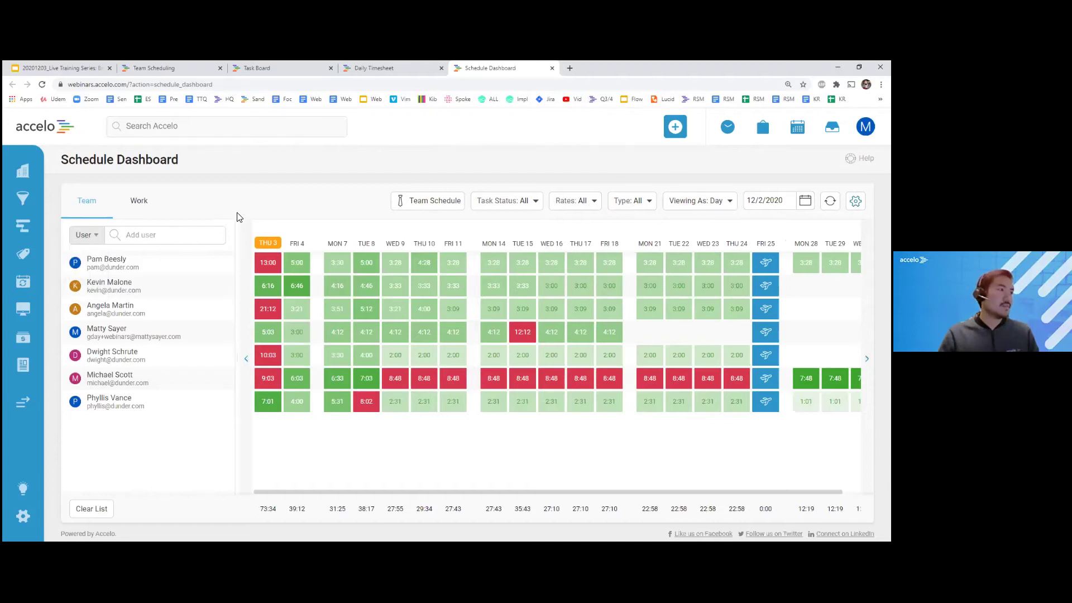
# Switch the dashboard to the work view and add the Dunder Mifflin Office Christmas Party and Sabre Printers Job / Project - Time & Materials projects.
pyautogui.click(147, 205)
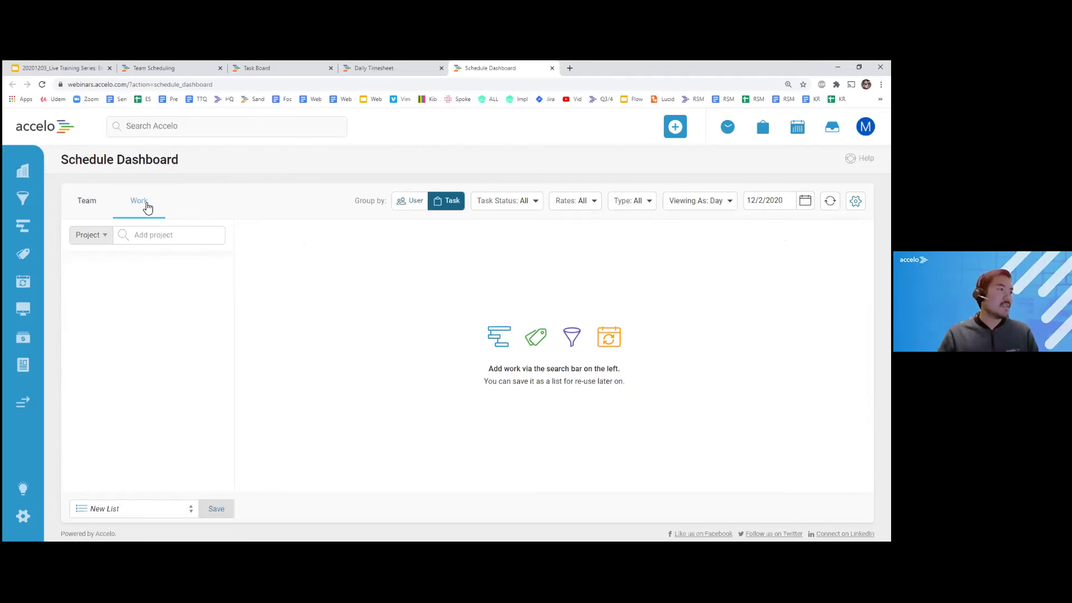
pyautogui.click(155, 236)
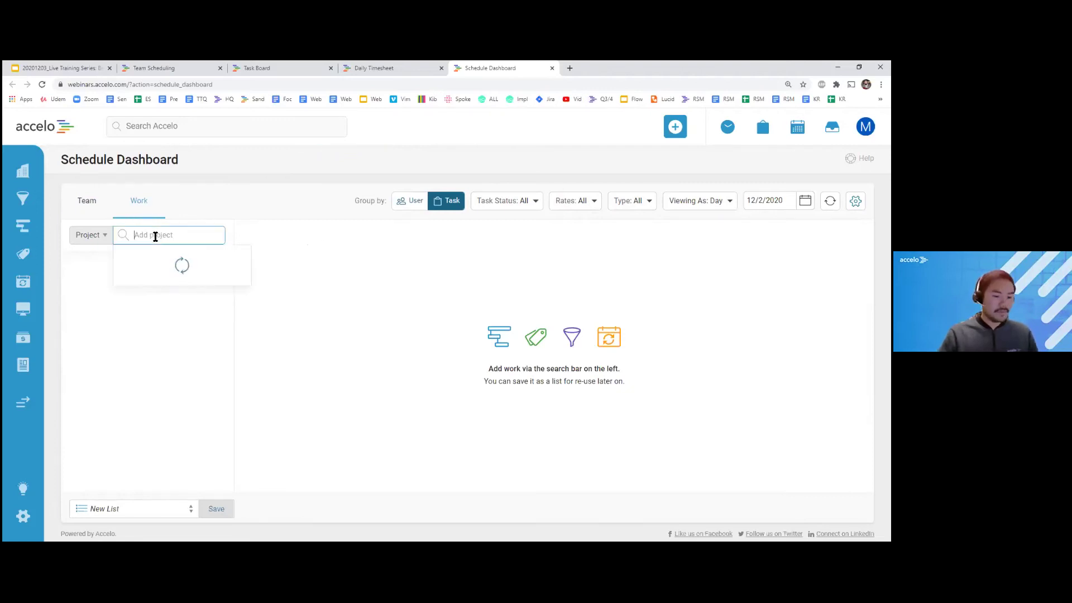
pyautogui.write('christ')
pyautogui.click(171, 274)
pyautogui.write('sal')
pyautogui.click(180, 273)
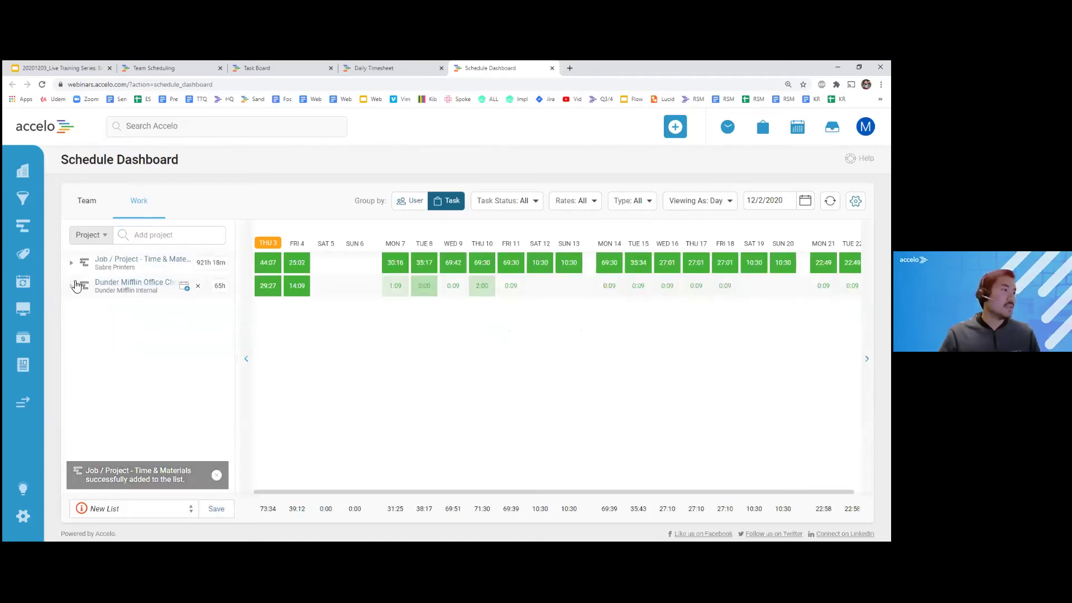
# Expand both added projects to show their tasks, and group the work by user.
pyautogui.click(73, 285)
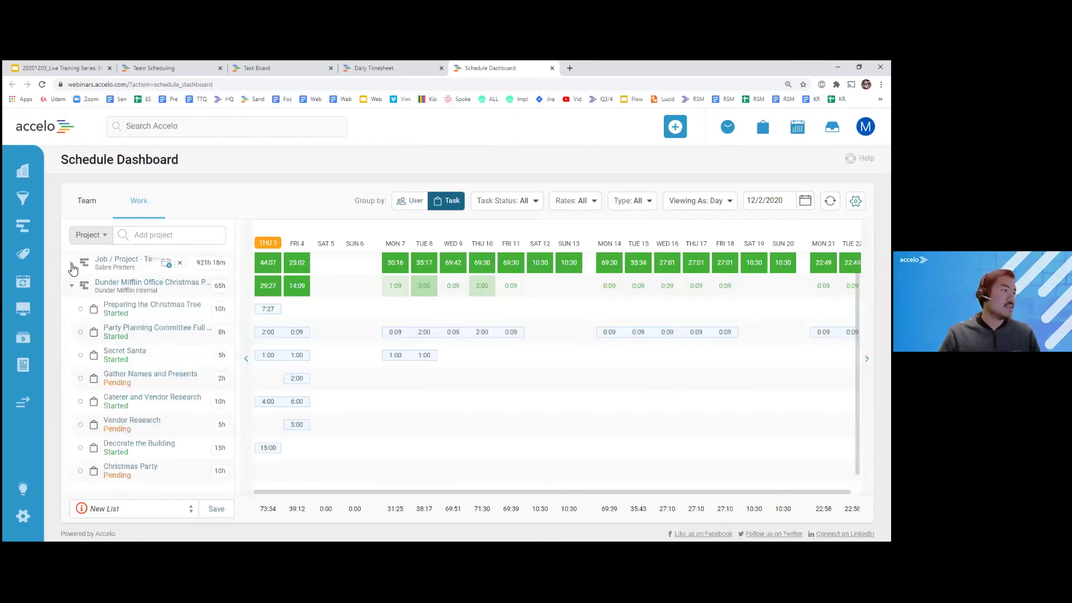
pyautogui.click(71, 263)
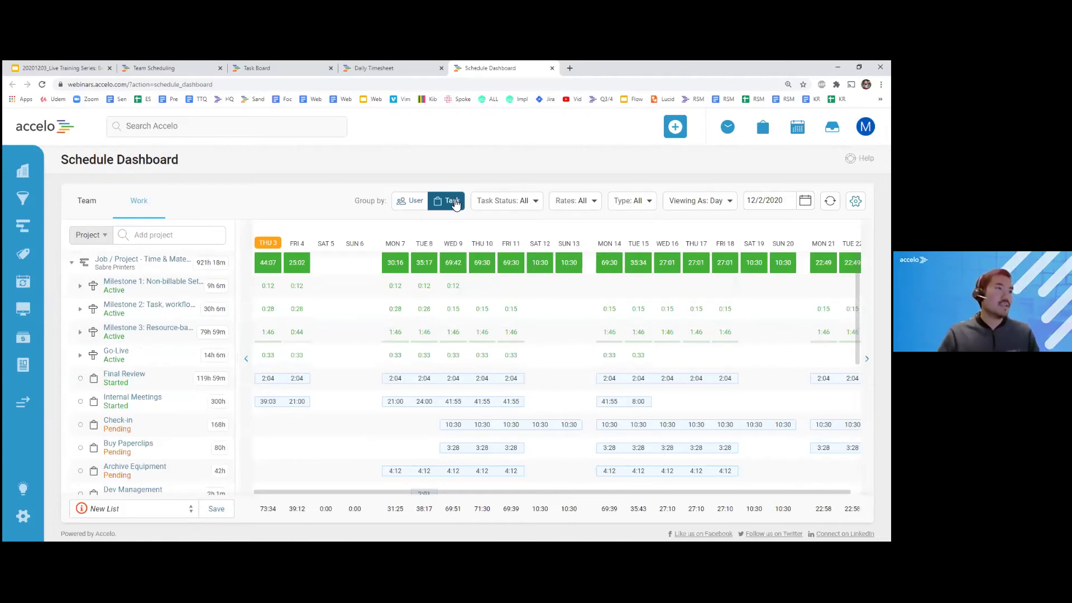
pyautogui.click(420, 208)
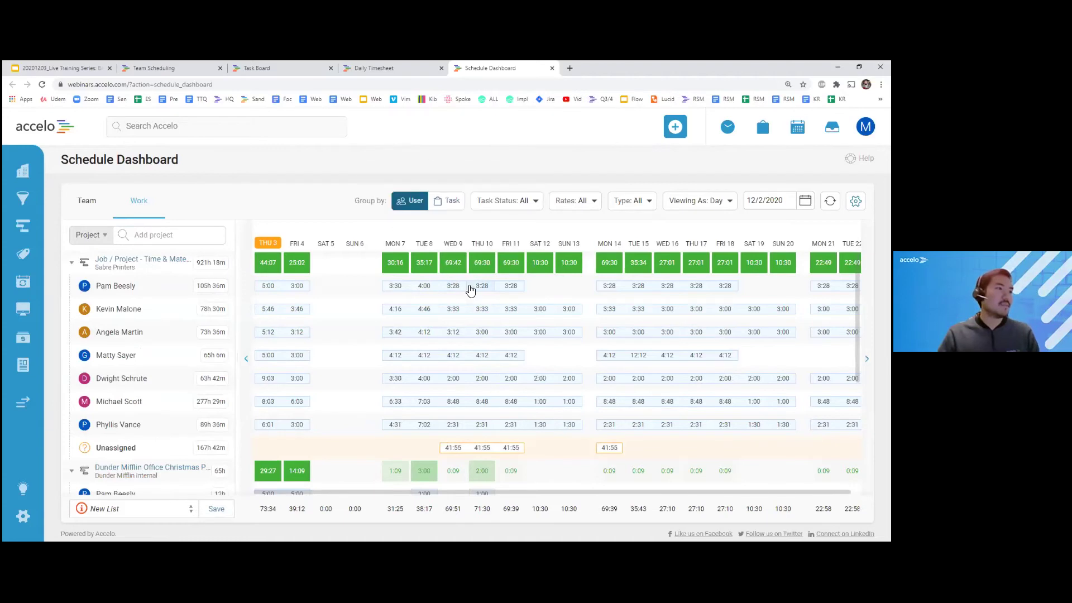
pyautogui.moveTo(470, 289)
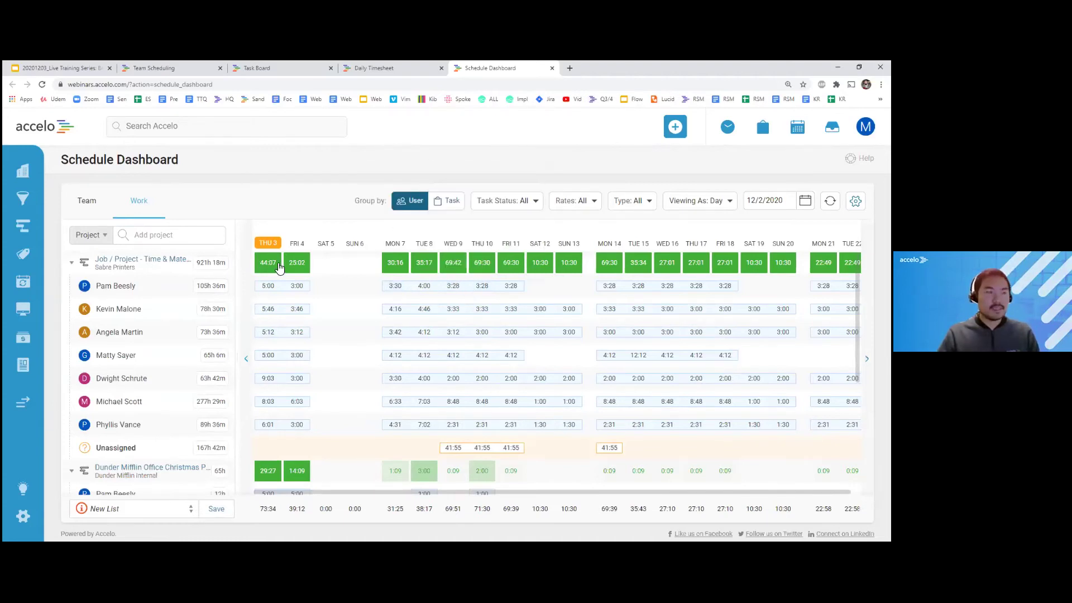
# Return to the team view, open the Wednesday, December 9 bookings in the second-to-last row and expand Job / Project - Time & Materials.
pyautogui.click(88, 202)
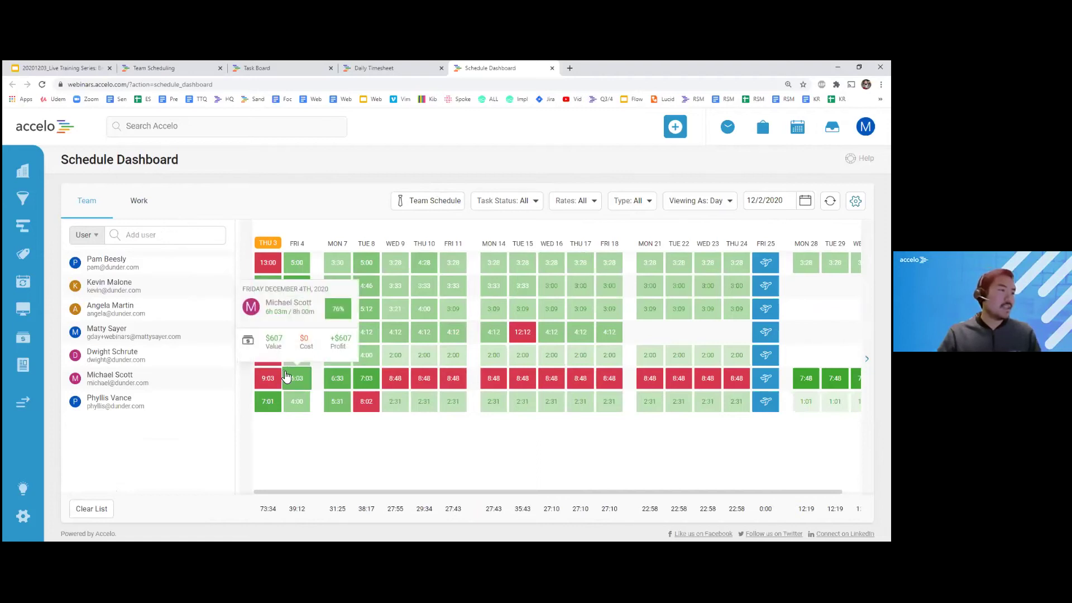
pyautogui.moveTo(396, 384)
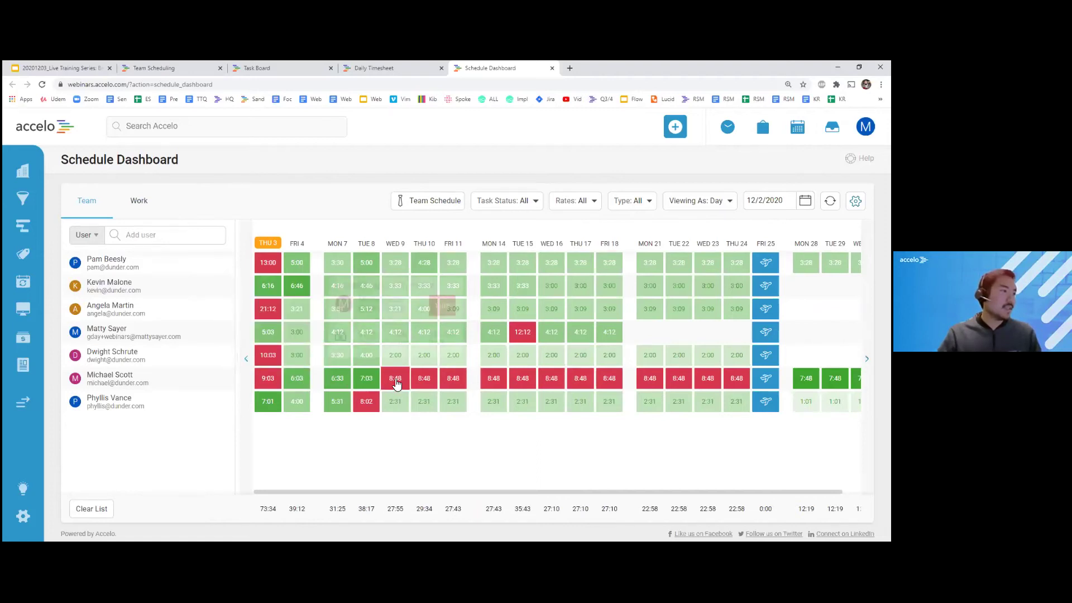
pyautogui.click(396, 384)
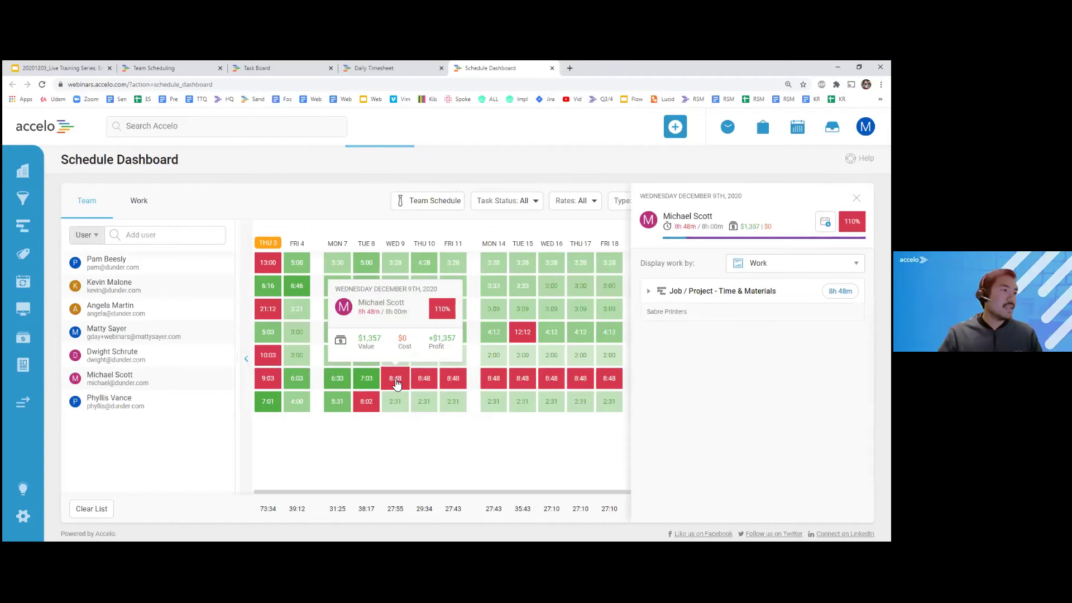
pyautogui.click(649, 291)
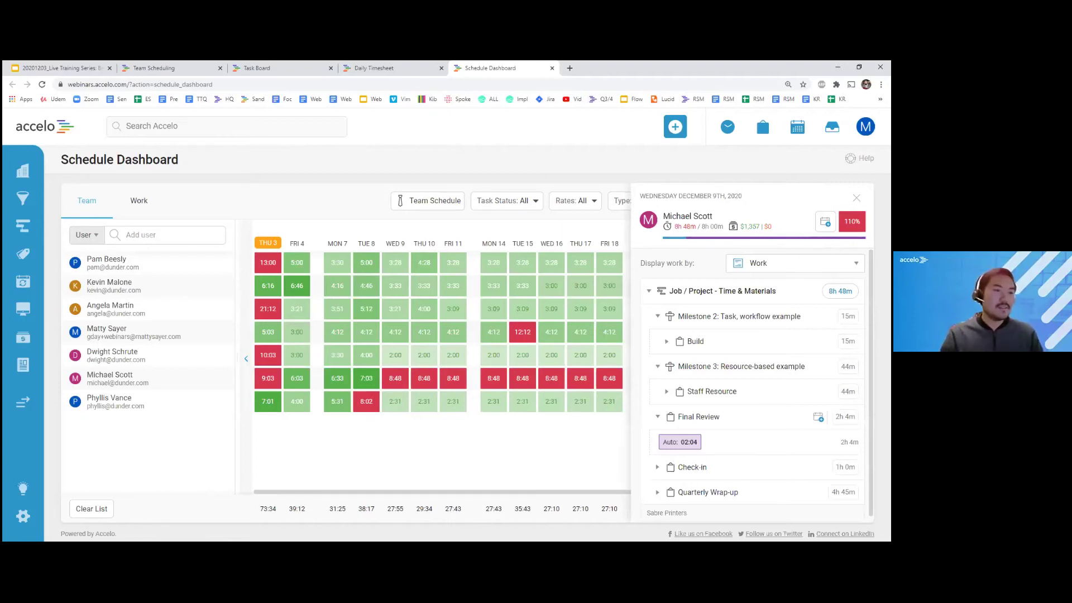
# Check the commit time entry for Final Review and the booking form for Staff Resource, leaving both without saving.
pyautogui.click(690, 444)
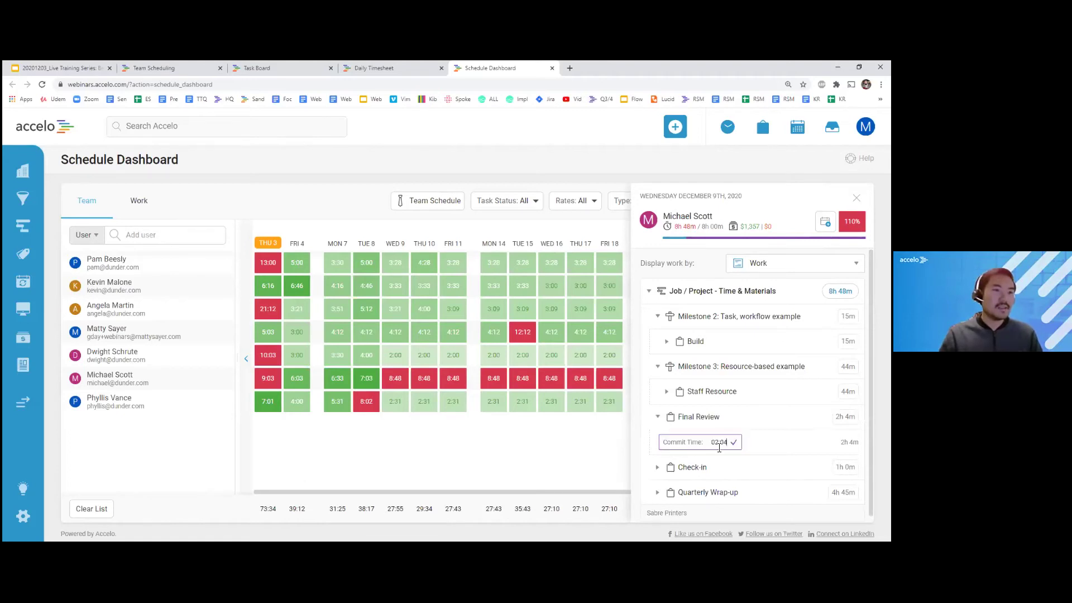
pyautogui.press('Escape')
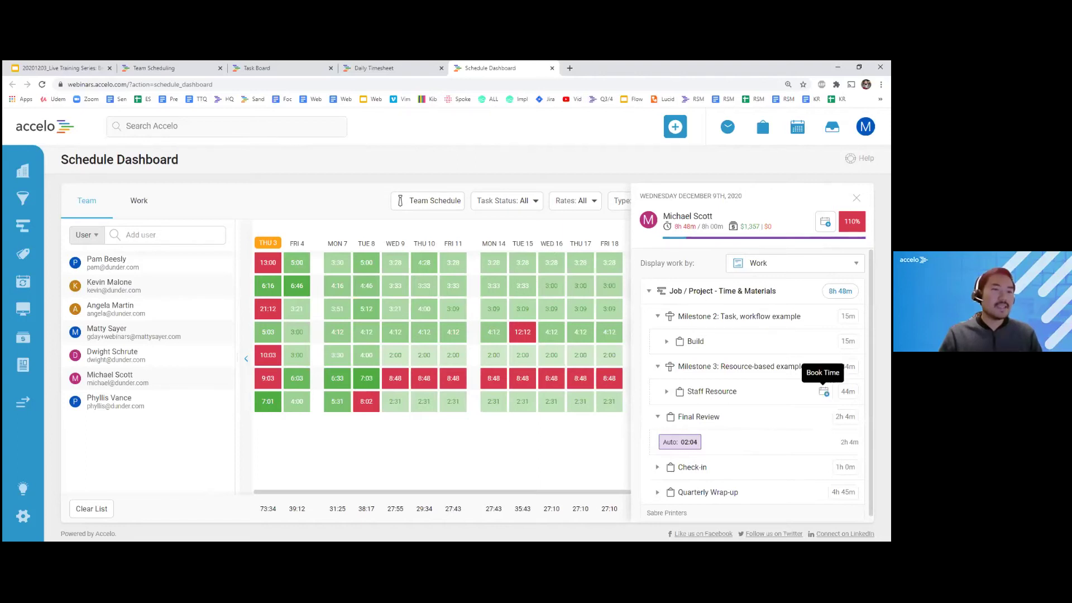
pyautogui.click(824, 392)
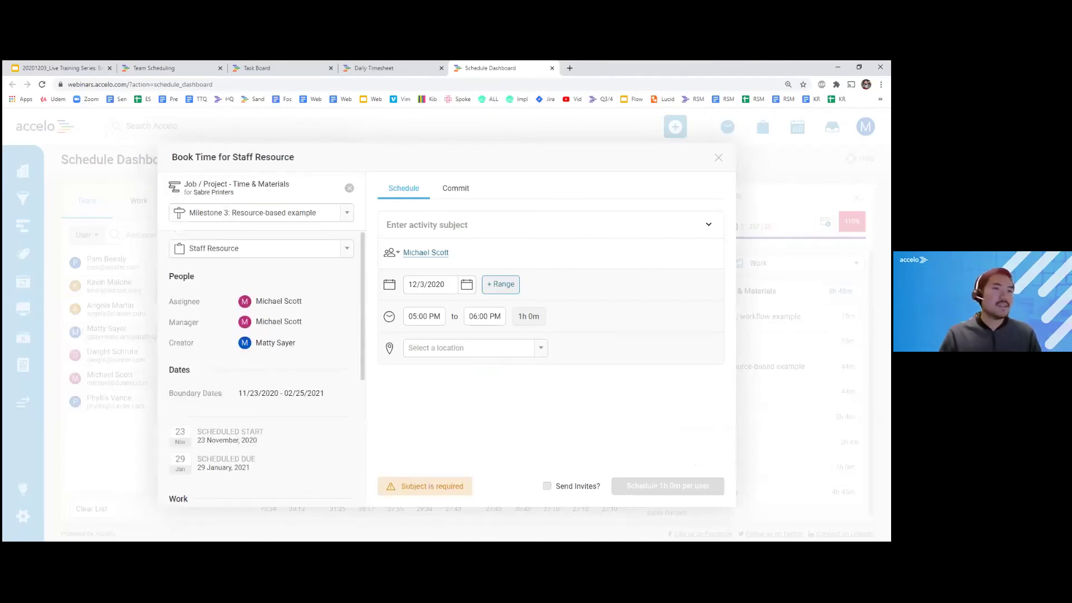
pyautogui.click(719, 158)
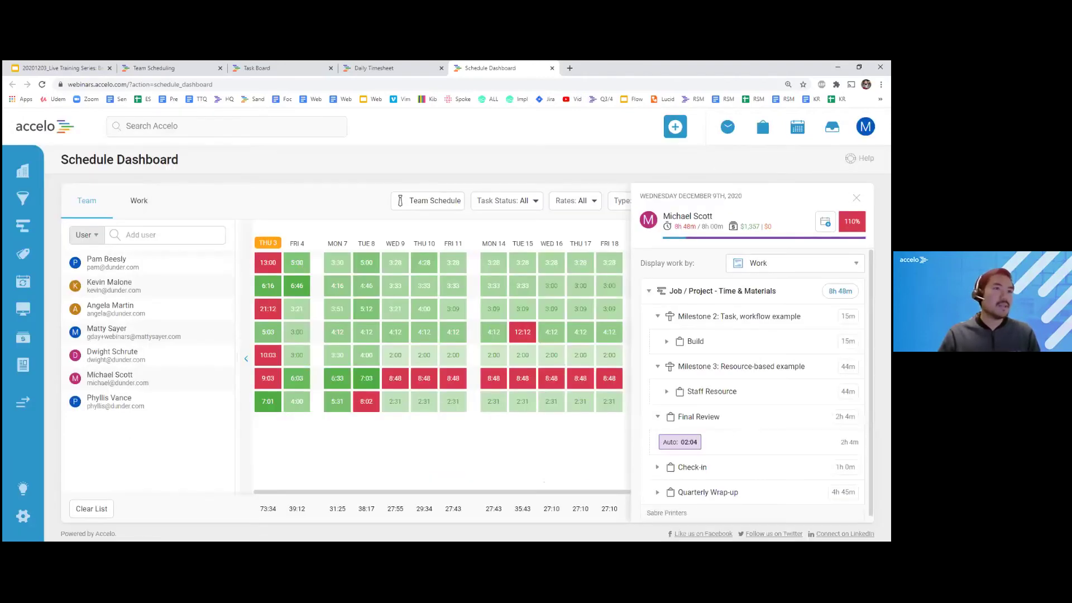
pyautogui.click(856, 198)
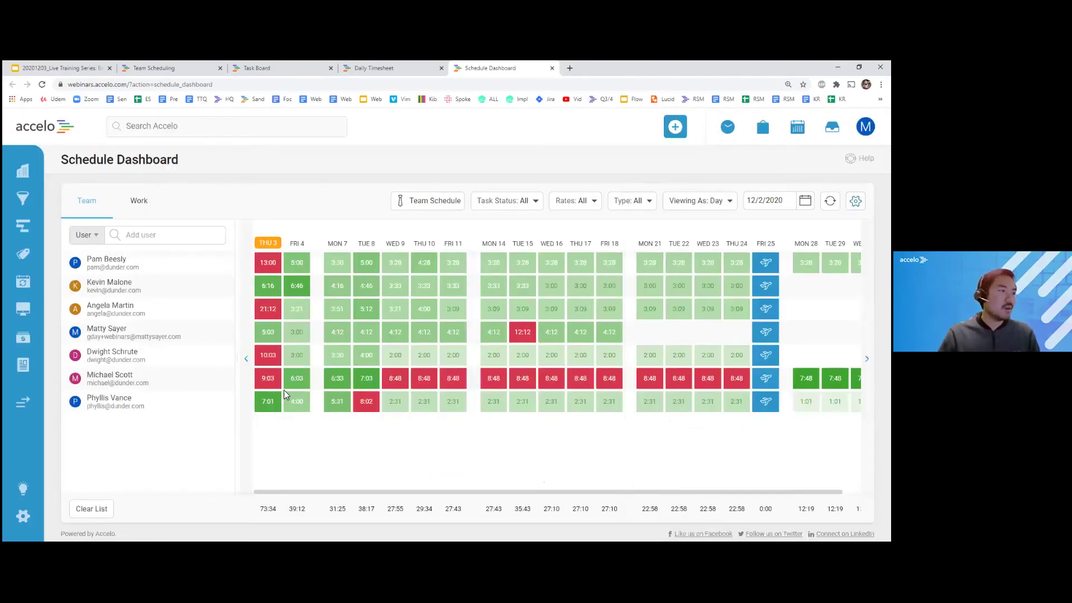
# Open the Thursday, December 3 bookings in the last team row and examine the scheduled and committed work under both projects.
pyautogui.click(278, 409)
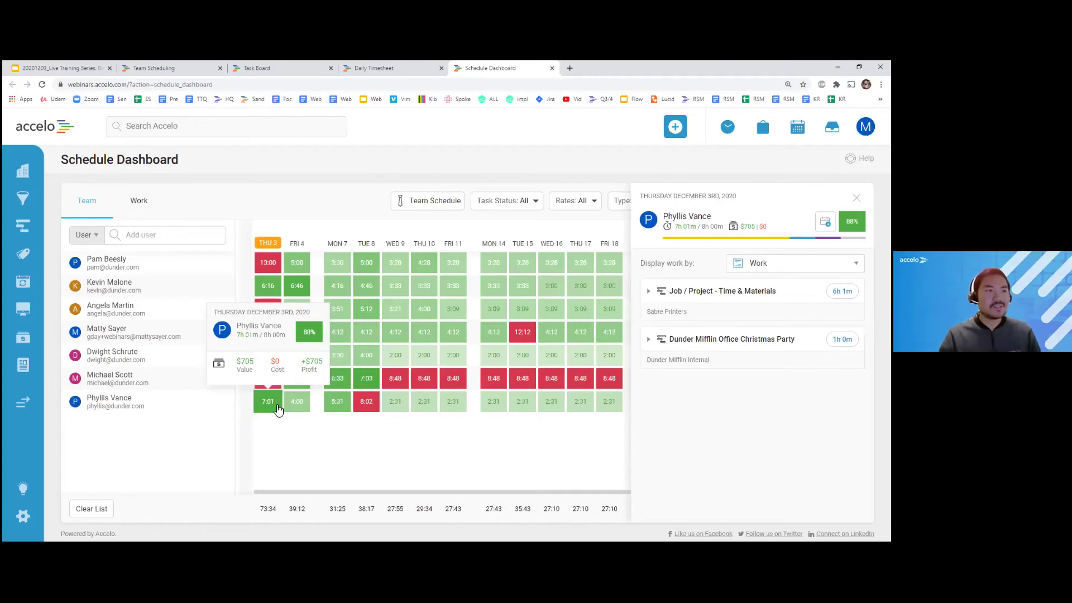
pyautogui.click(648, 341)
pyautogui.click(649, 291)
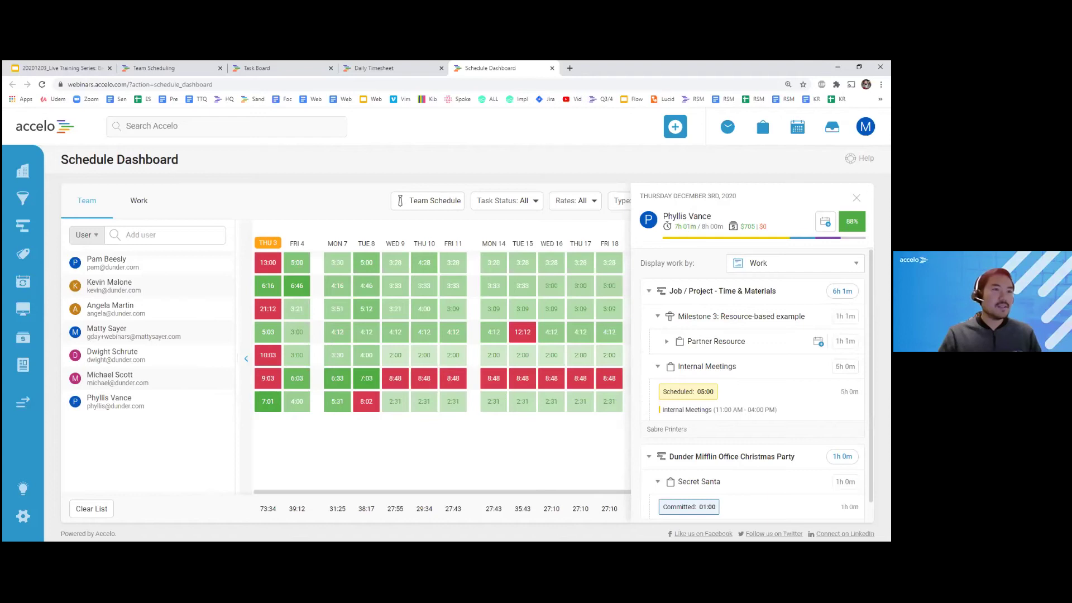
pyautogui.scroll(-1, 753, 391)
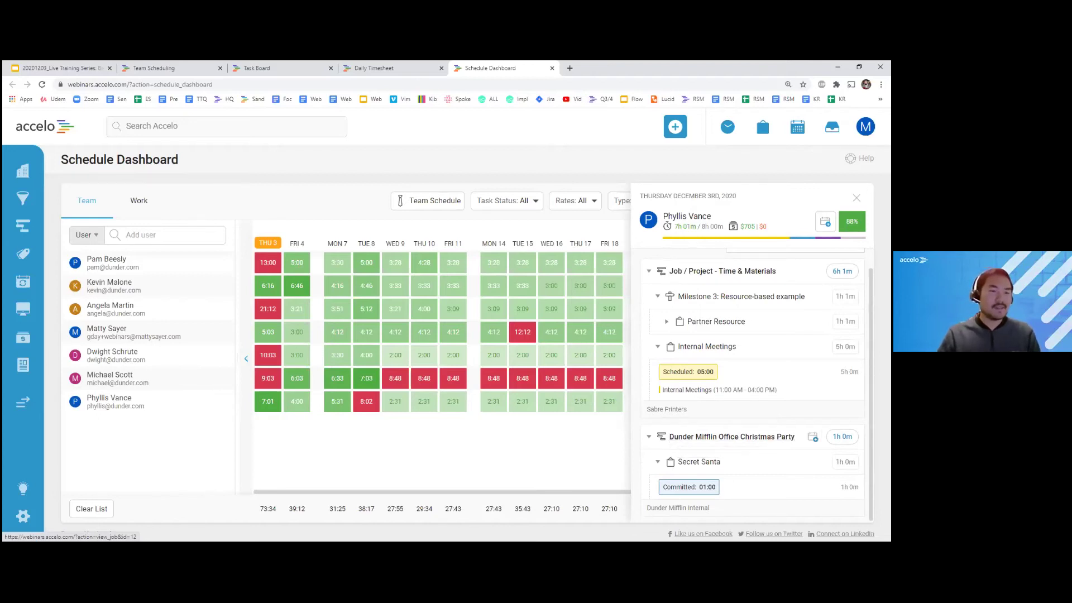
pyautogui.scroll(1, 757, 385)
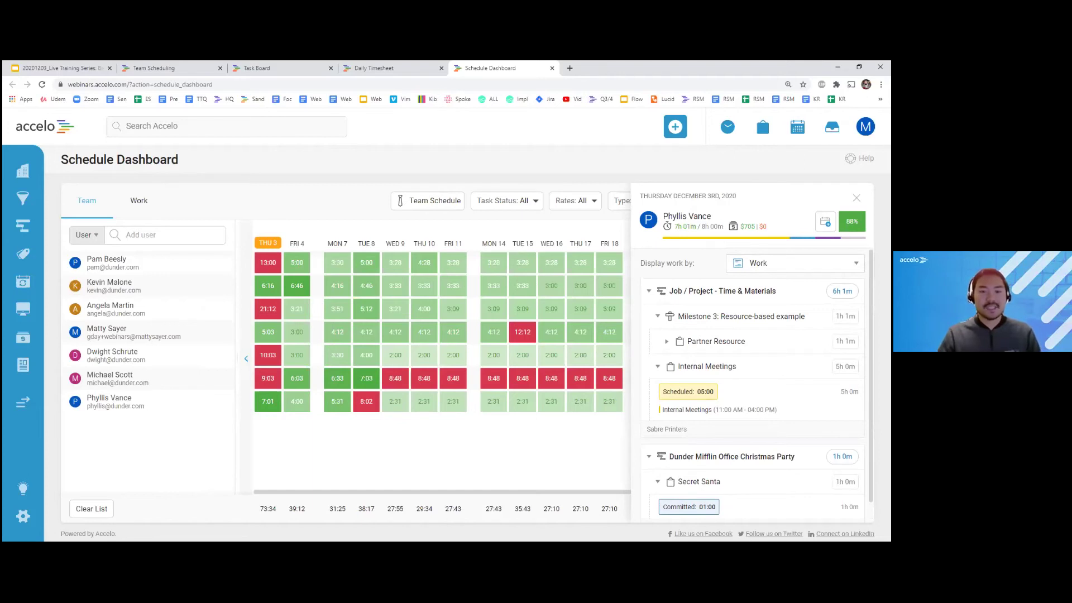
pyautogui.click(527, 432)
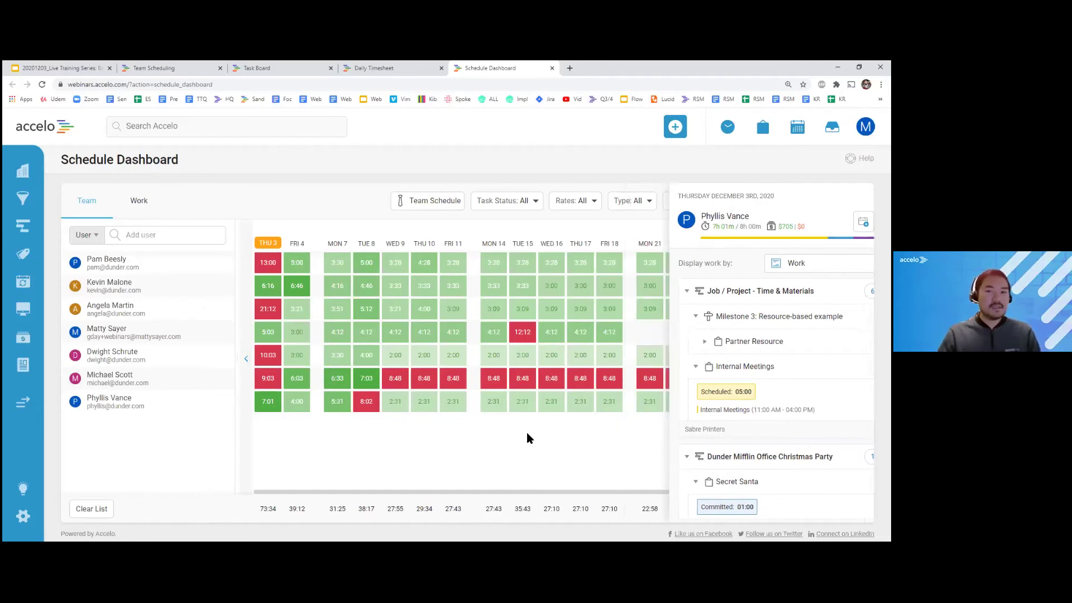
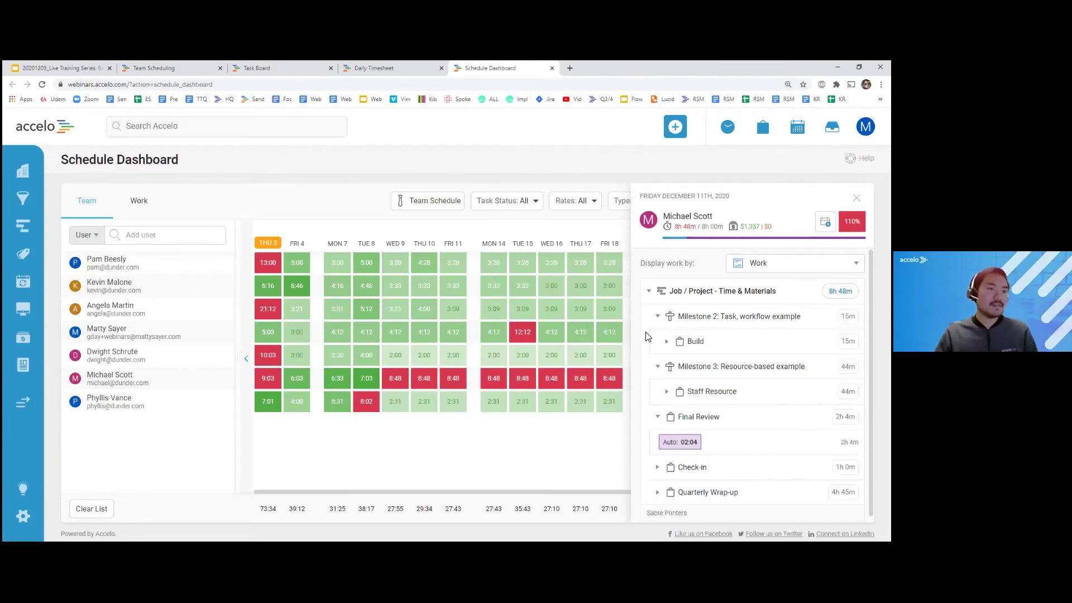
# Return to team scheduling and open the Dunder Mifflin Office Christmas Party project in a separate browser tab placed before it.
pyautogui.scroll(-1, 648, 339)
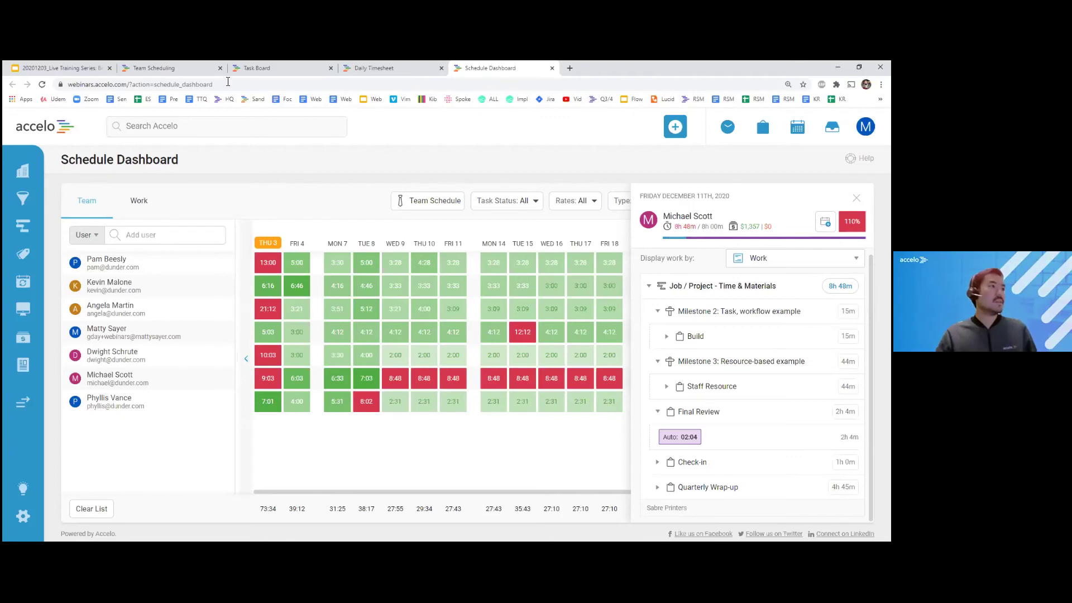
pyautogui.click(184, 66)
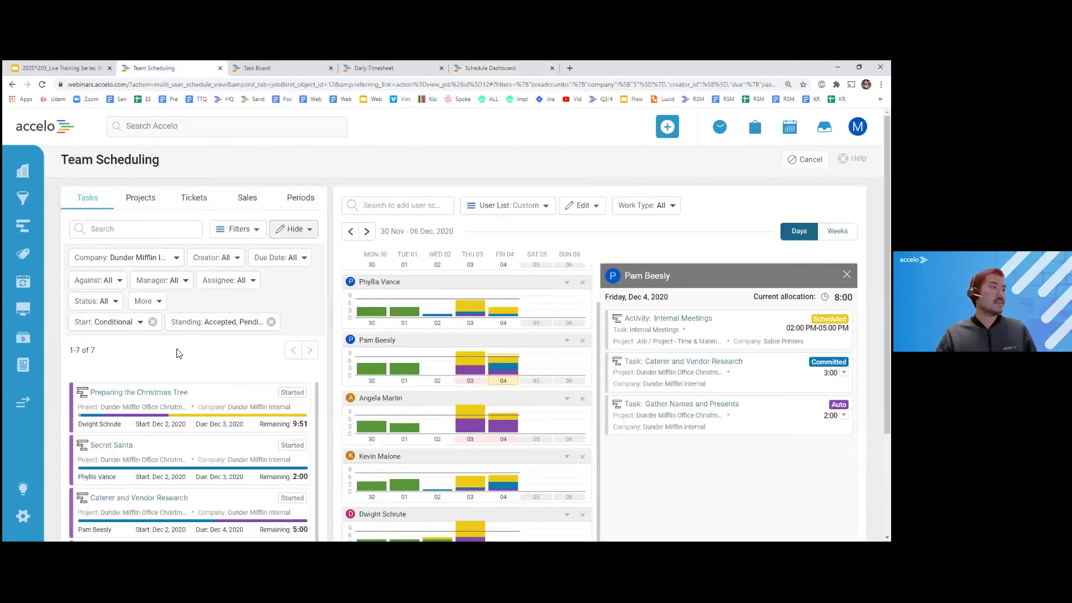
pyautogui.middleClick(160, 393)
pyautogui.moveTo(296, 68); pyautogui.dragTo(196, 68)
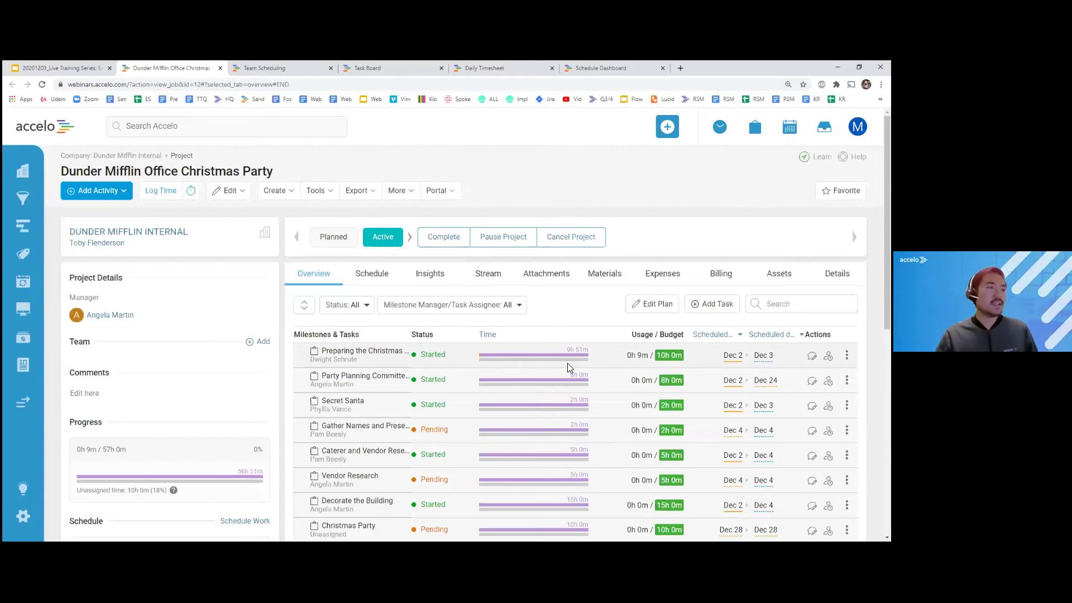
# Check the Preparing the Christmas Tree task's details, and open the Dunder Mifflin Office Christmas Party project plan for editing.
pyautogui.click(391, 353)
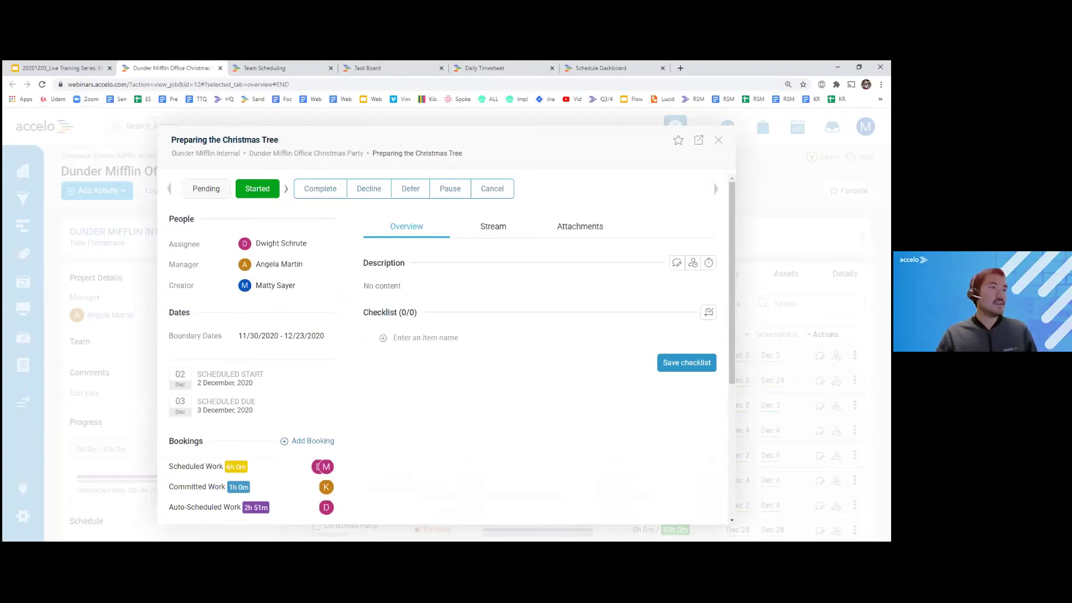
pyautogui.press('Escape')
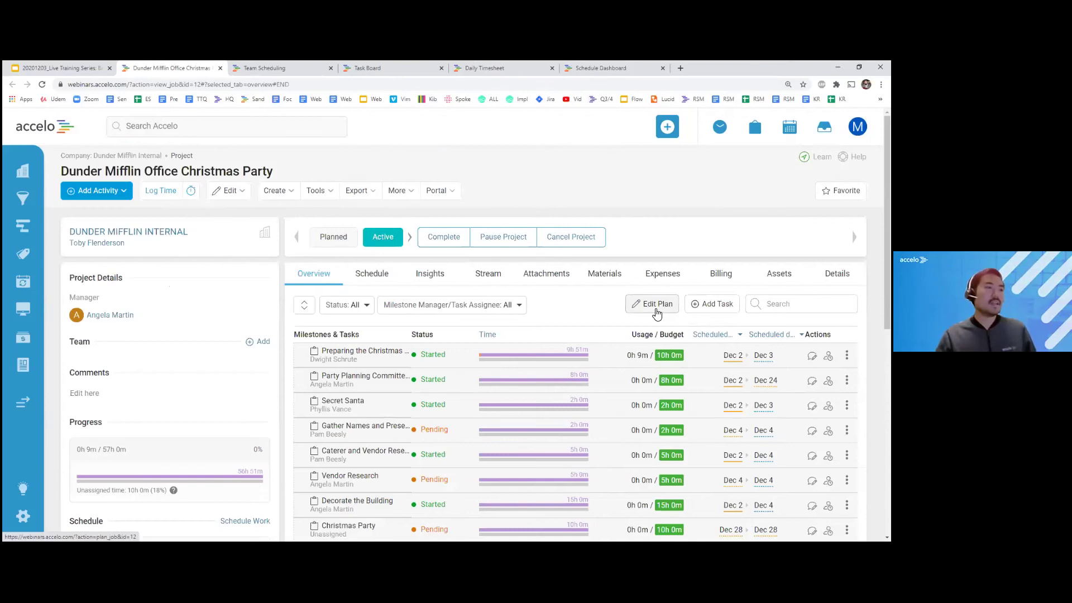
pyautogui.click(656, 314)
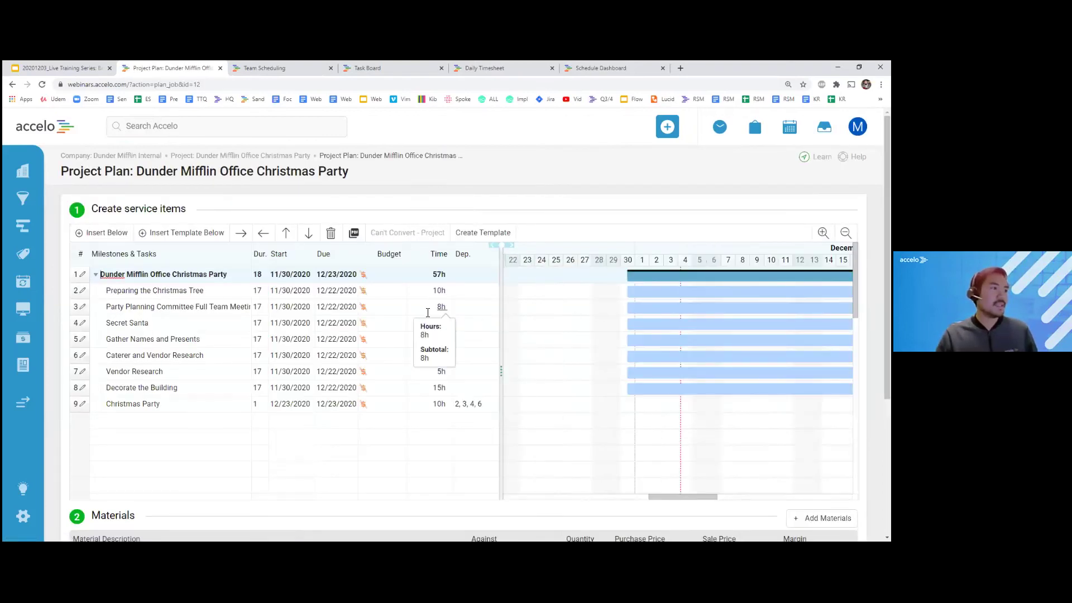
# Check the budget settings of the Party Planning Committee Full Team Meeting task in the plan, and return to the project overview.
pyautogui.click(420, 310)
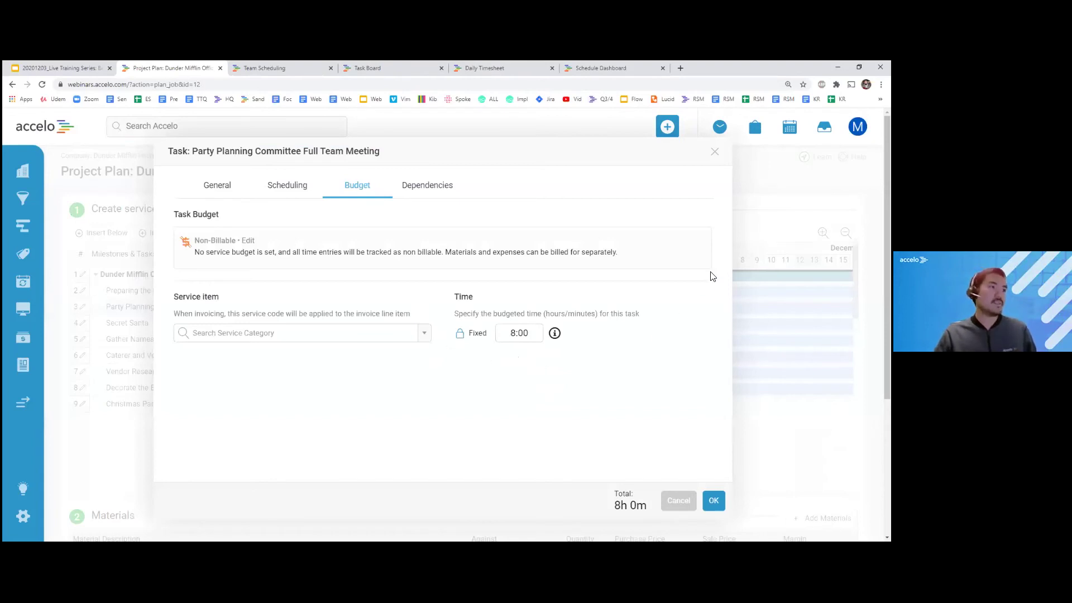
pyautogui.click(714, 152)
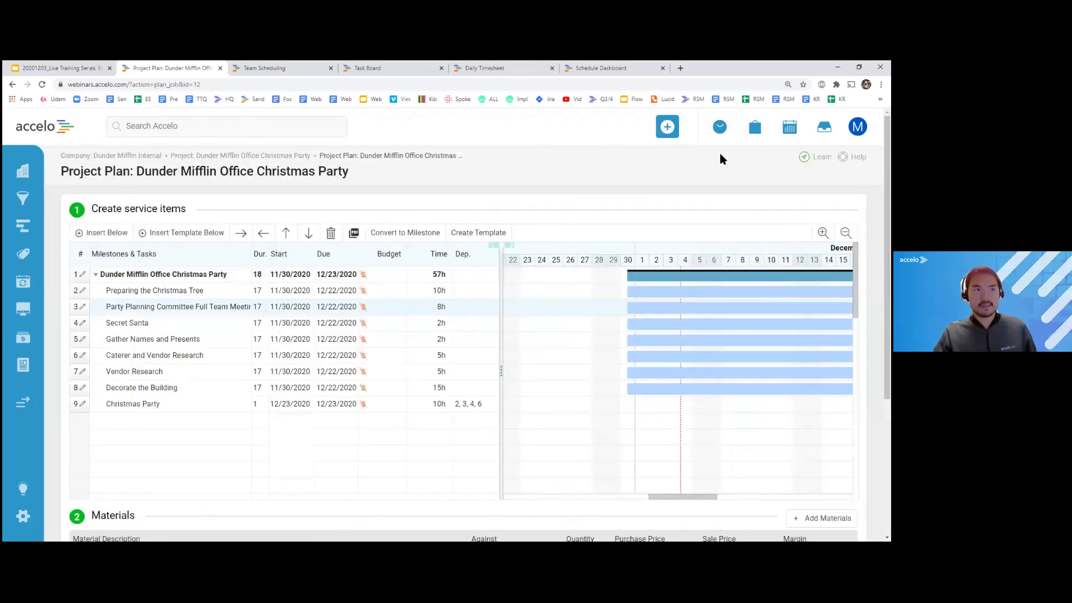
pyautogui.click(11, 84)
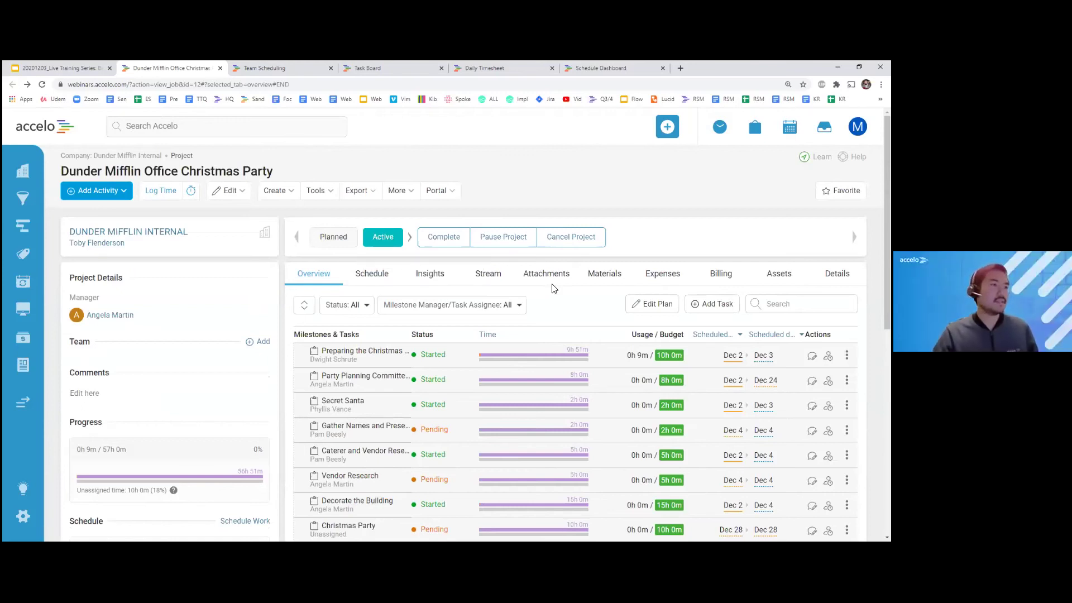
# Review the project's activity stream and its list of upcoming meetings, and return to the task overview.
pyautogui.click(488, 278)
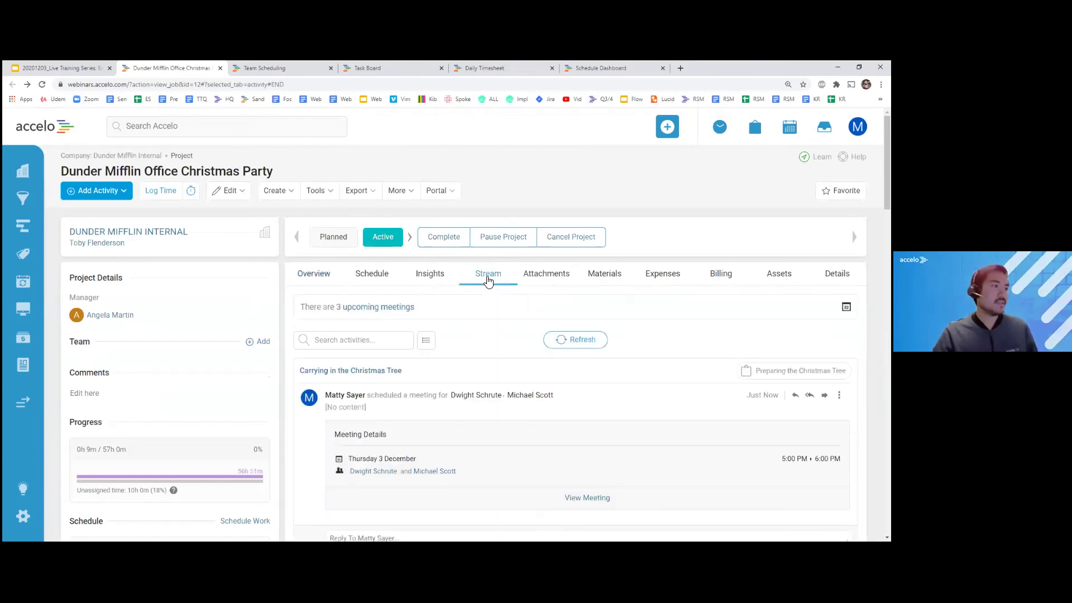
pyautogui.click(411, 307)
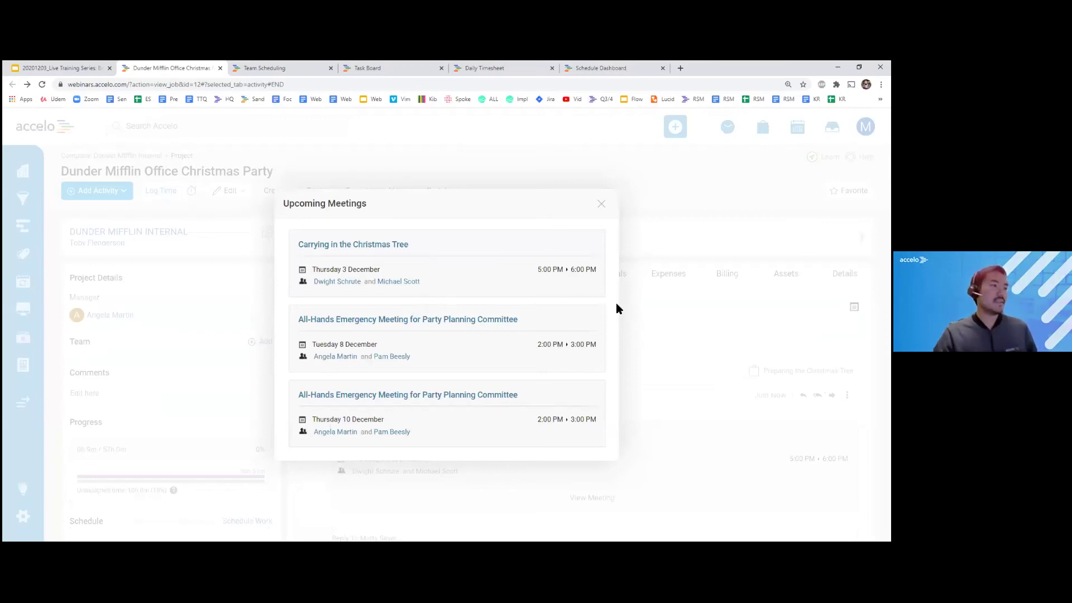
pyautogui.click(600, 205)
pyautogui.click(323, 283)
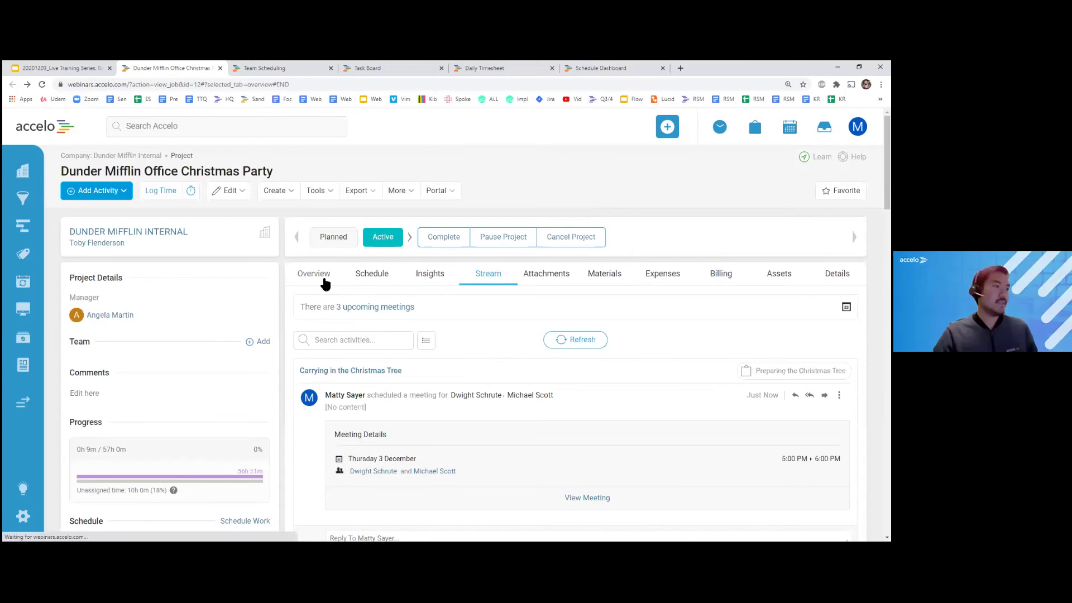
# Examine the meetings and time notes in the Preparing the Christmas Tree task's stream, and close the task.
pyautogui.click(365, 350)
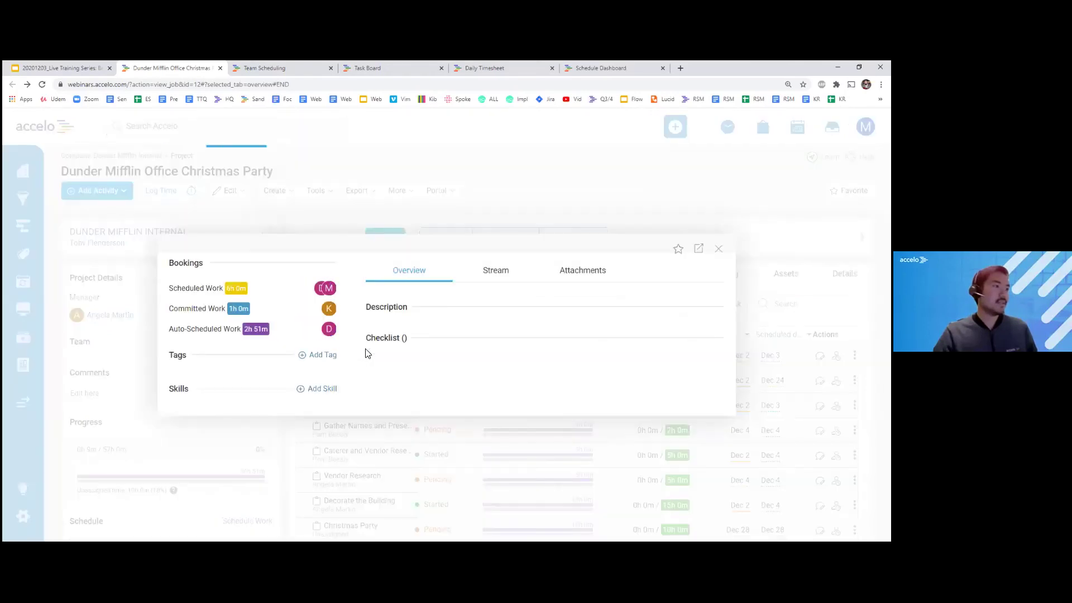
pyautogui.click(488, 231)
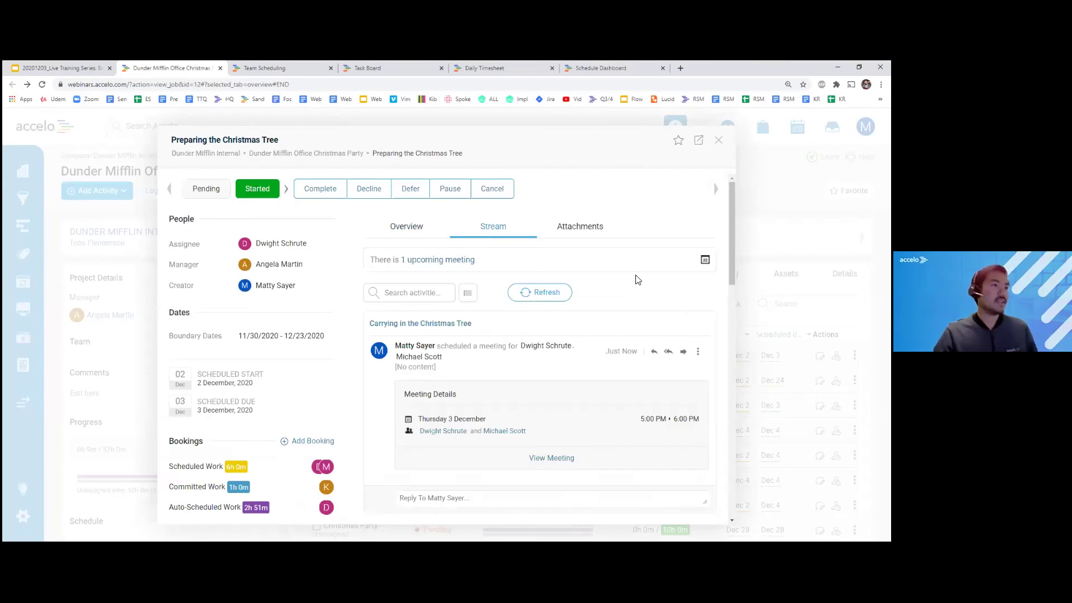
pyautogui.scroll(-3, 639, 279)
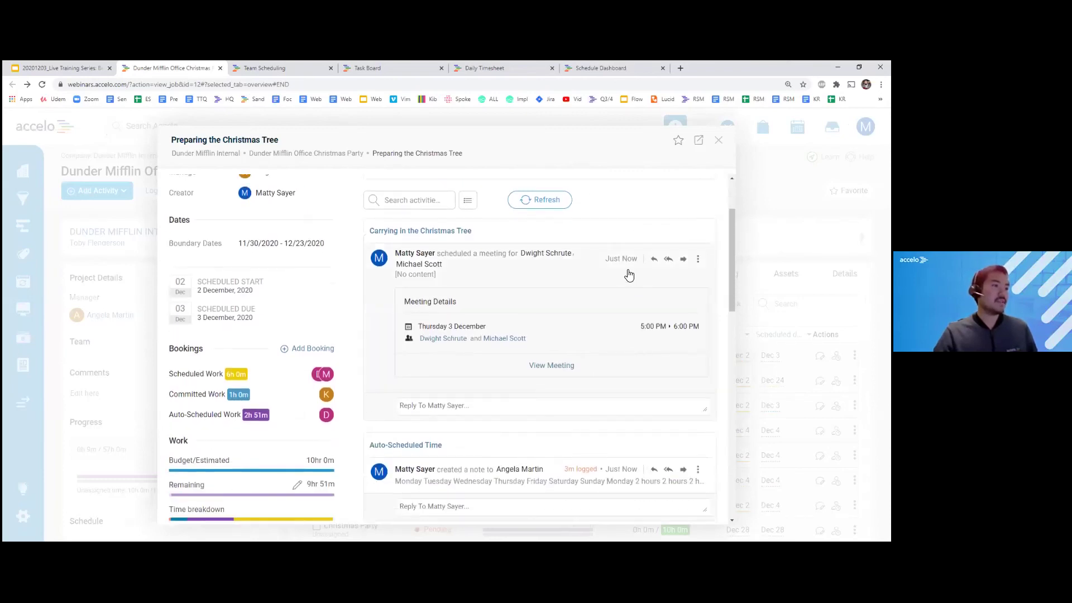
pyautogui.scroll(-5, 629, 274)
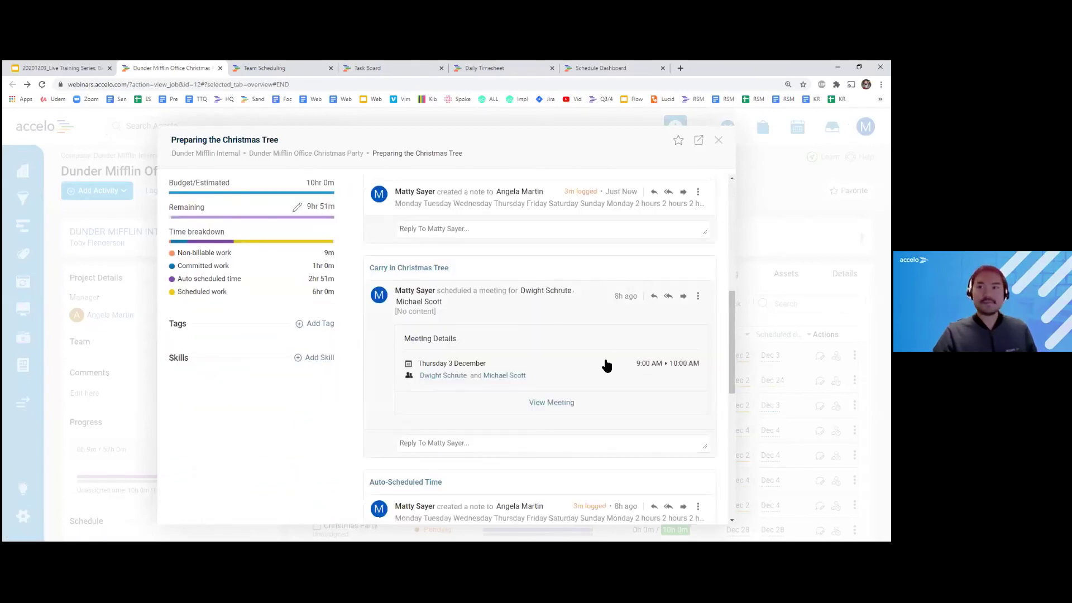
pyautogui.click(718, 142)
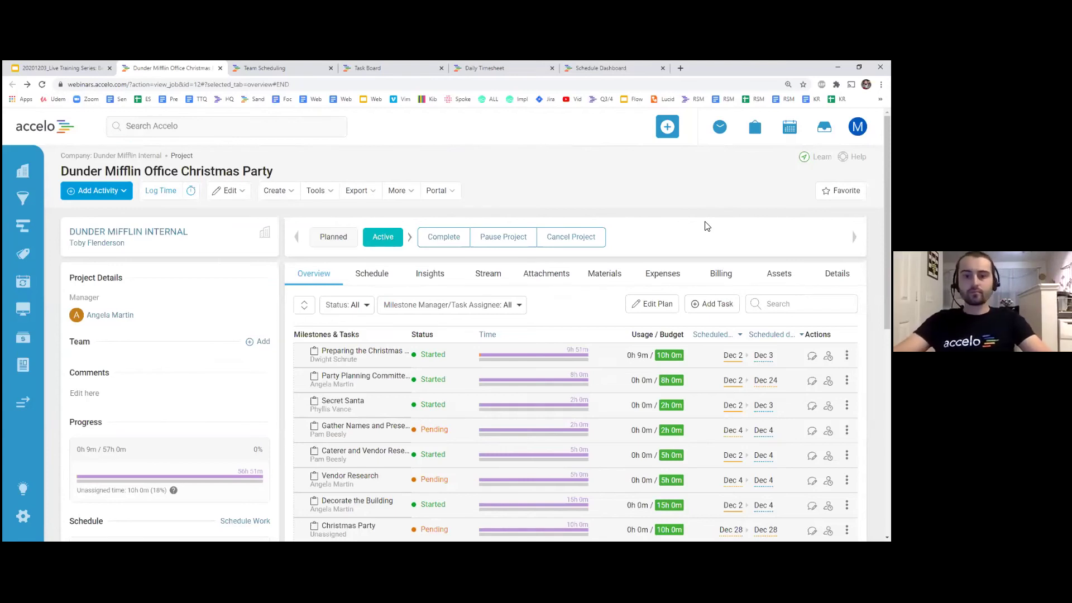
# In team scheduling, open the split form for Decorate the Building on Friday, December 4 in the second-to-last team row, and close it without saving.
pyautogui.click(274, 66)
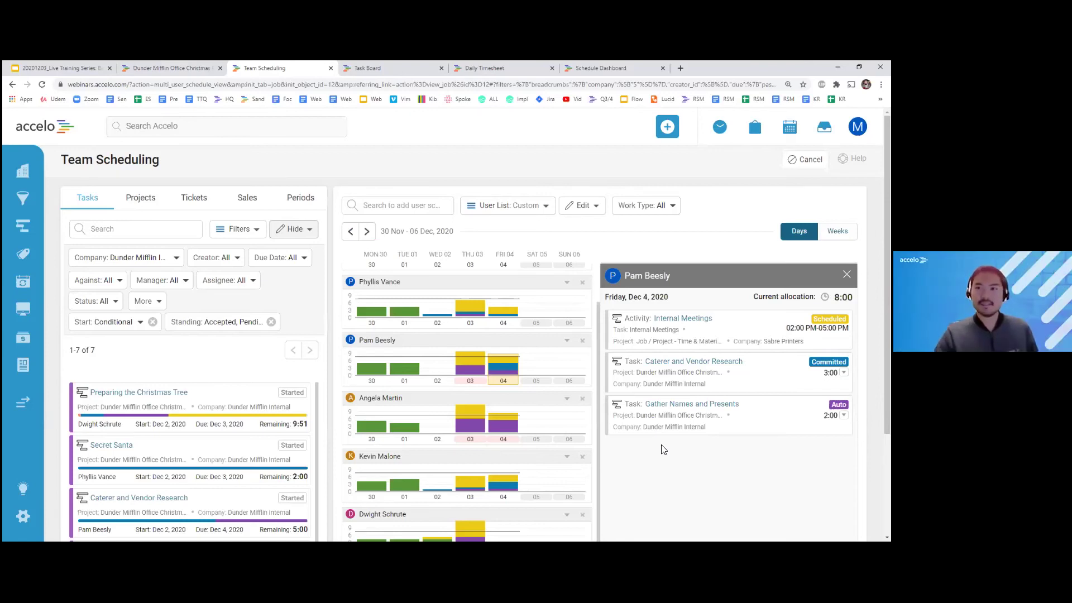
pyautogui.scroll(-3, 563, 458)
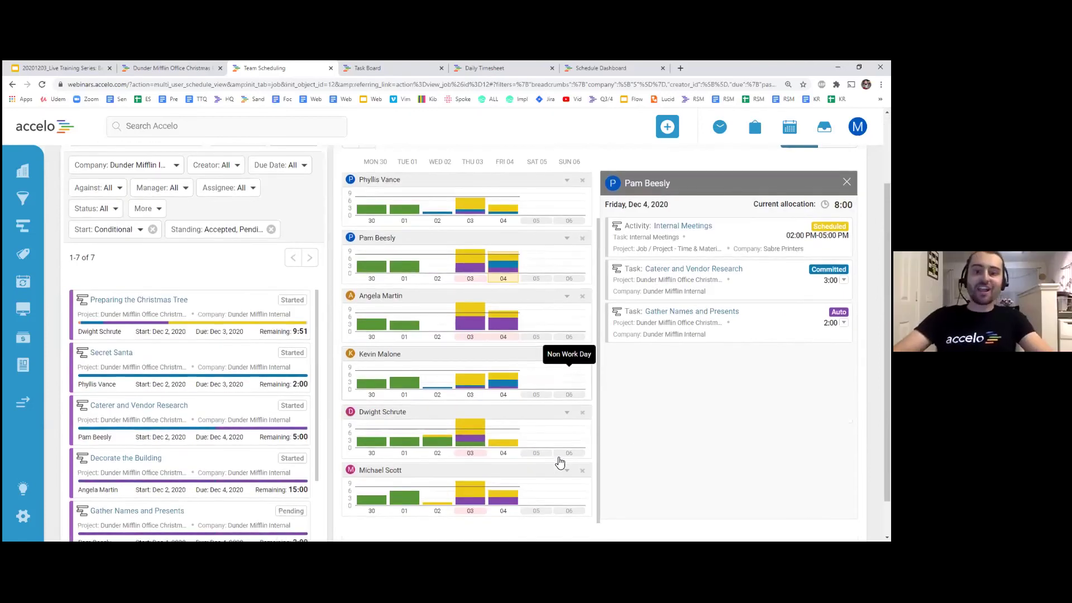
pyautogui.scroll(-2, 240, 447)
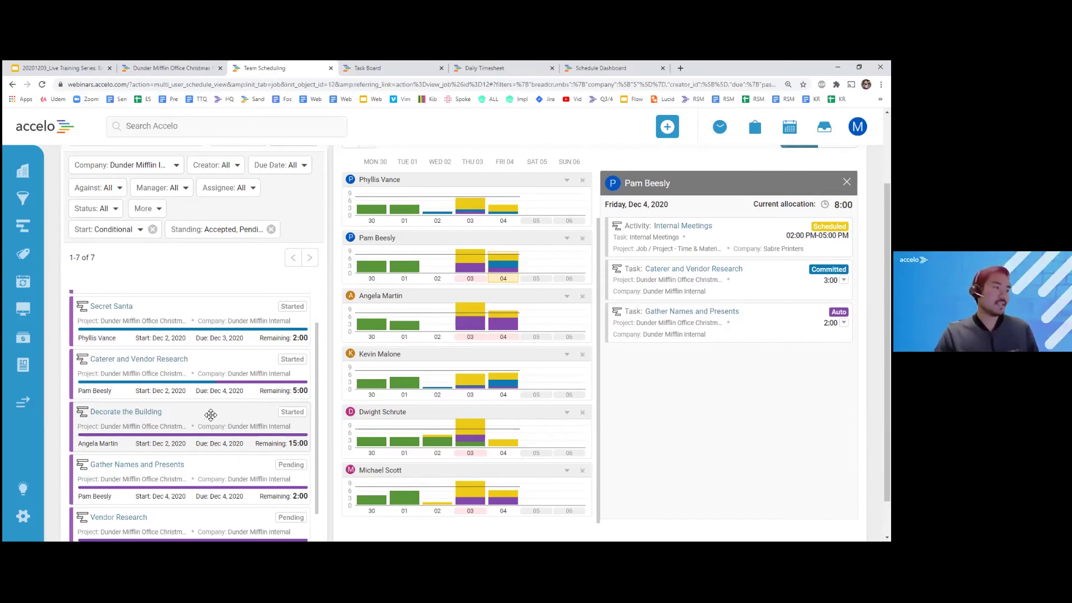
pyautogui.moveTo(194, 413); pyautogui.dragTo(496, 439)
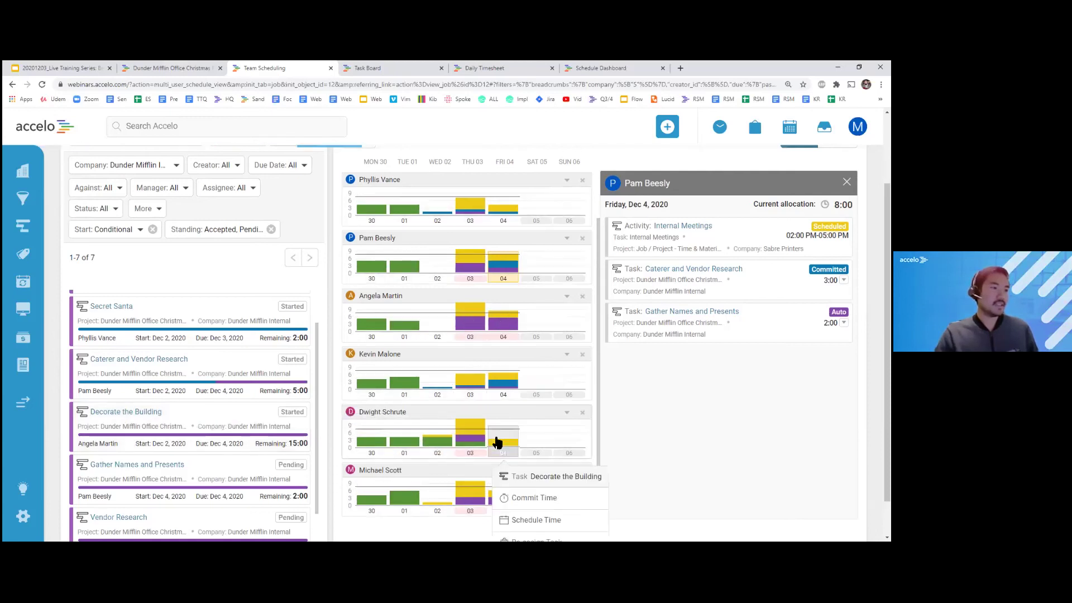
pyautogui.scroll(-1, 530, 475)
pyautogui.click(528, 520)
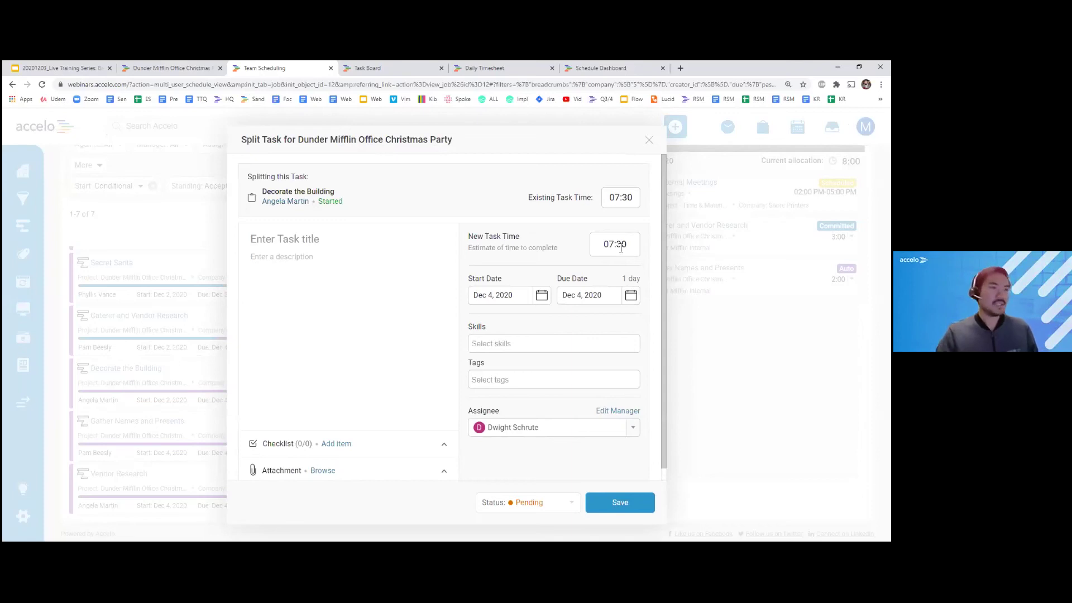
pyautogui.click(649, 141)
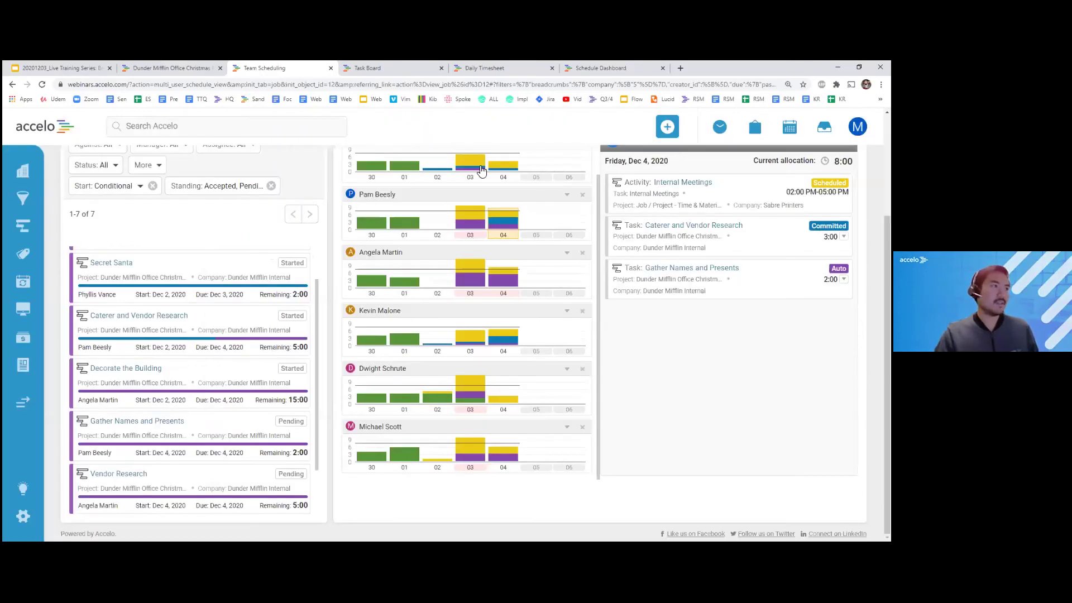
# Glance at the project and task board, and examine the Thursday, December 3 team scheduling bookings of the Decorate the Building assignee.
pyautogui.click(206, 71)
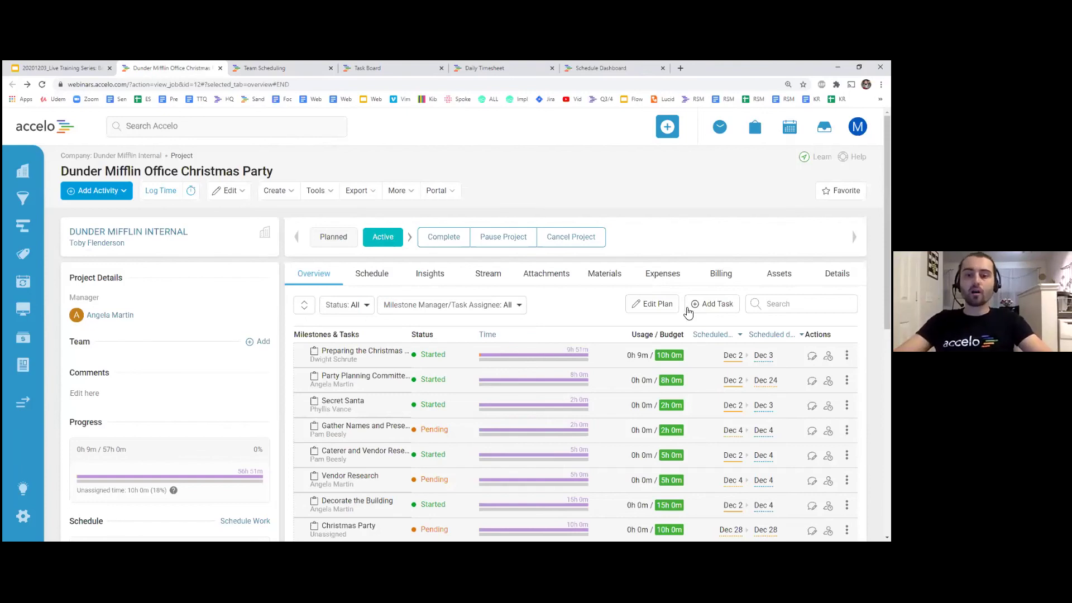
pyautogui.click(384, 66)
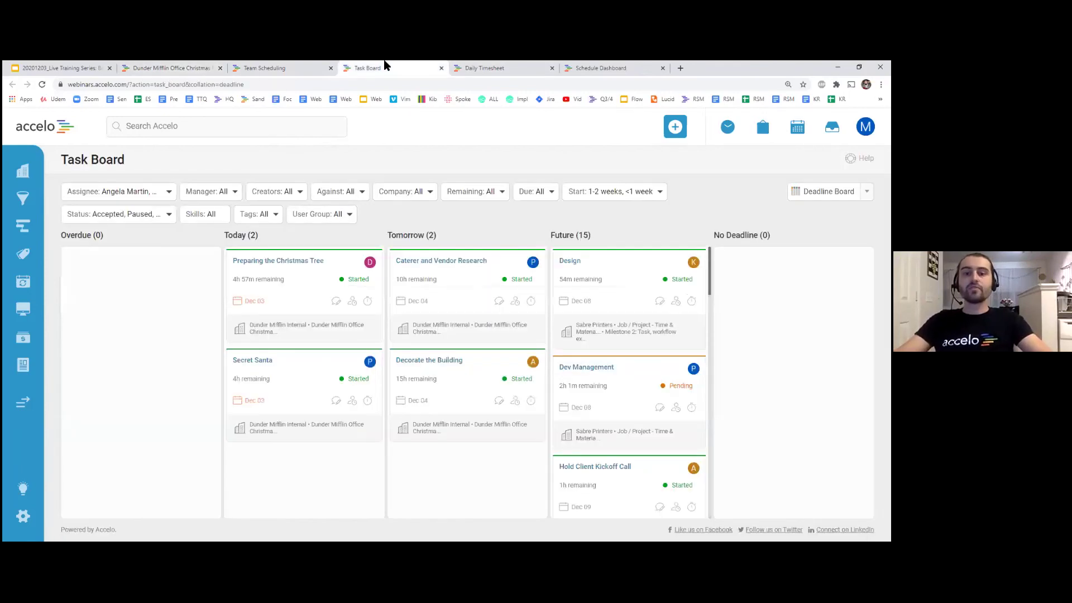
pyautogui.click(304, 66)
pyautogui.scroll(1, 628, 345)
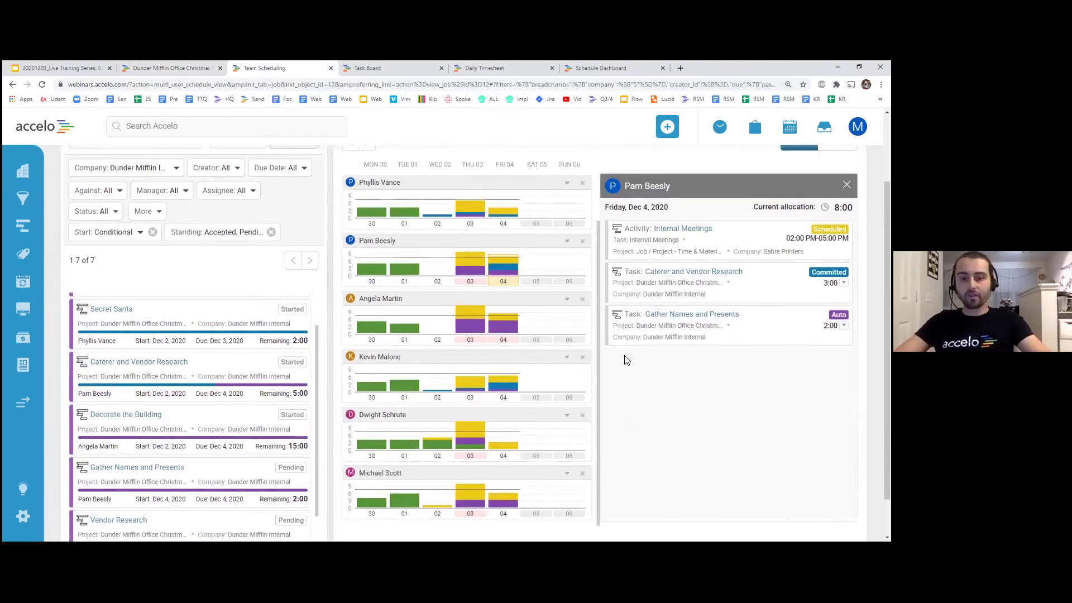
pyautogui.click(472, 327)
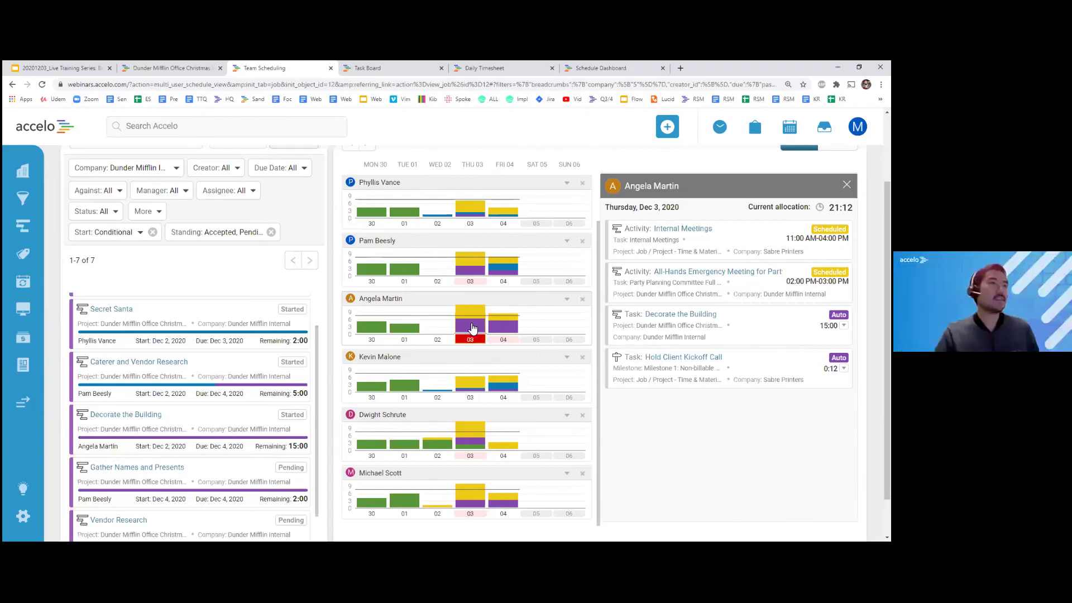
# Open the daily timesheet for Wednesday, December 2 and examine its time entries and the committed, auto and future items under My Work.
pyautogui.click(491, 68)
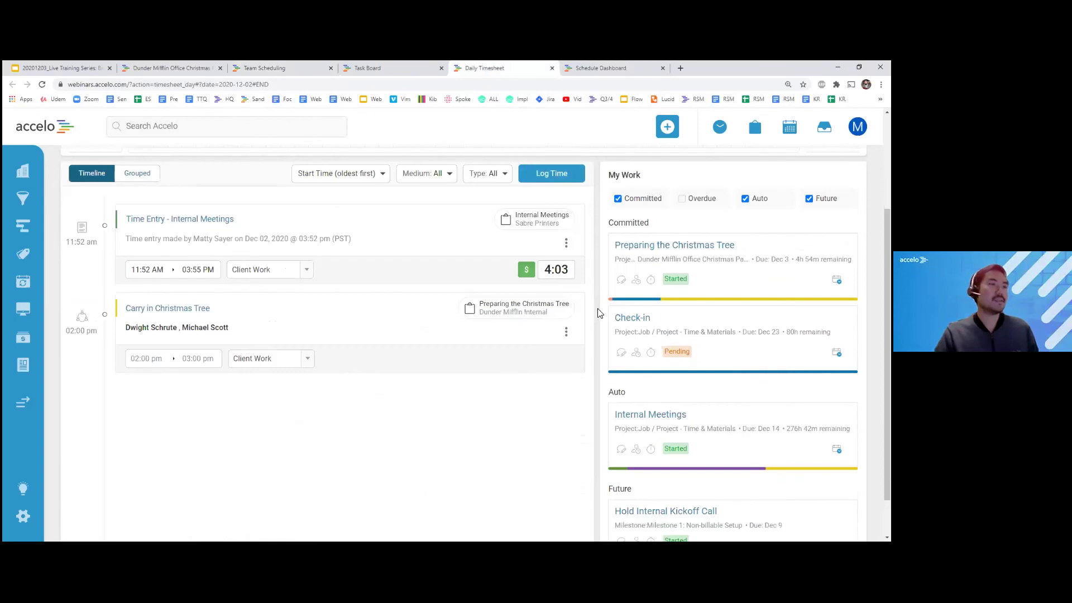
pyautogui.scroll(3, 614, 301)
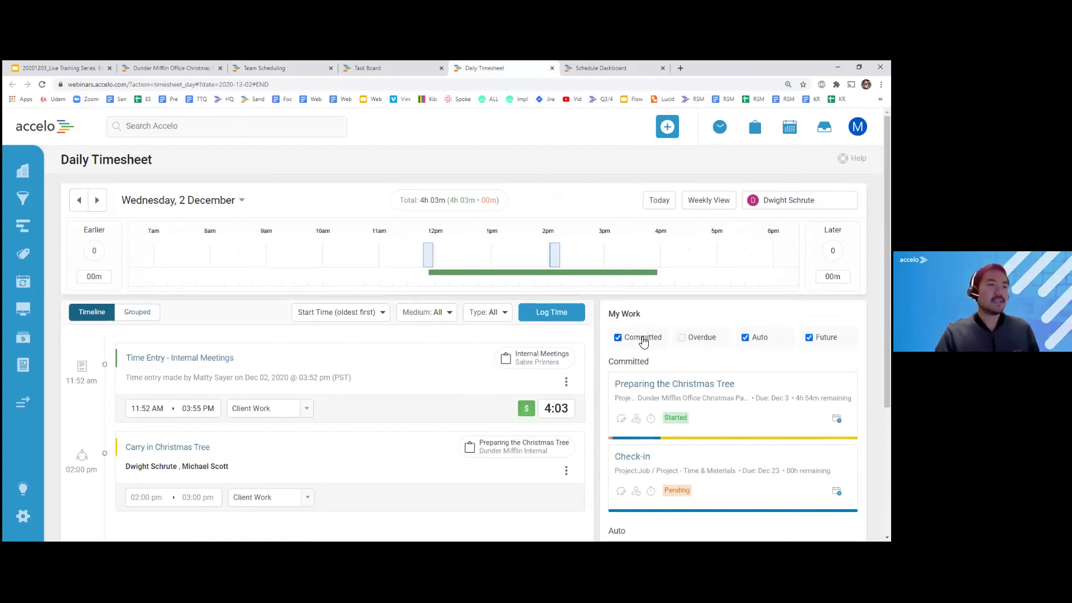
pyautogui.scroll(-2, 688, 290)
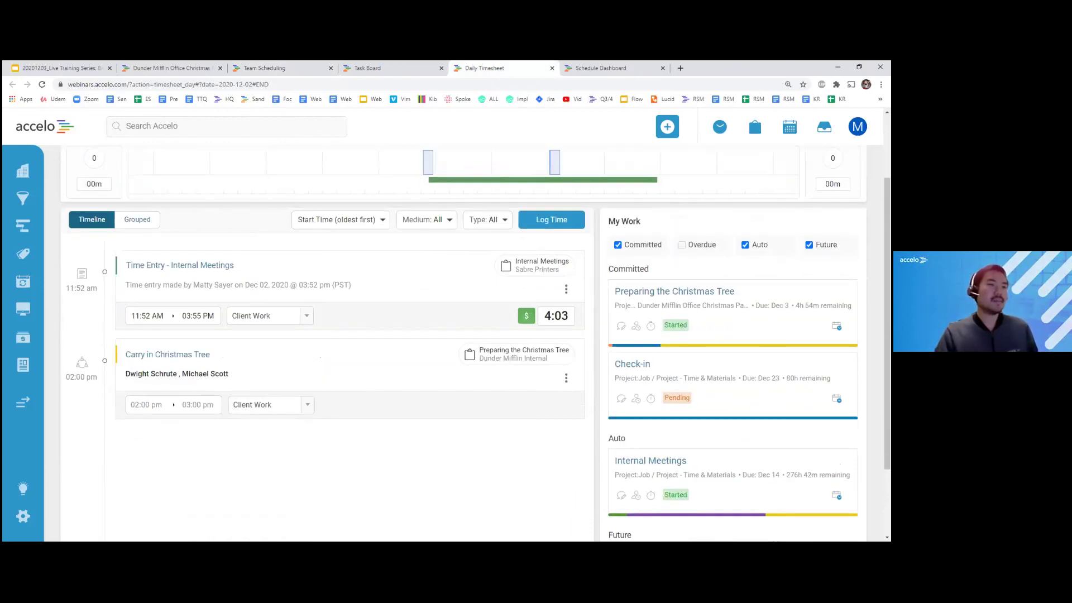
pyautogui.scroll(-1, 476, 342)
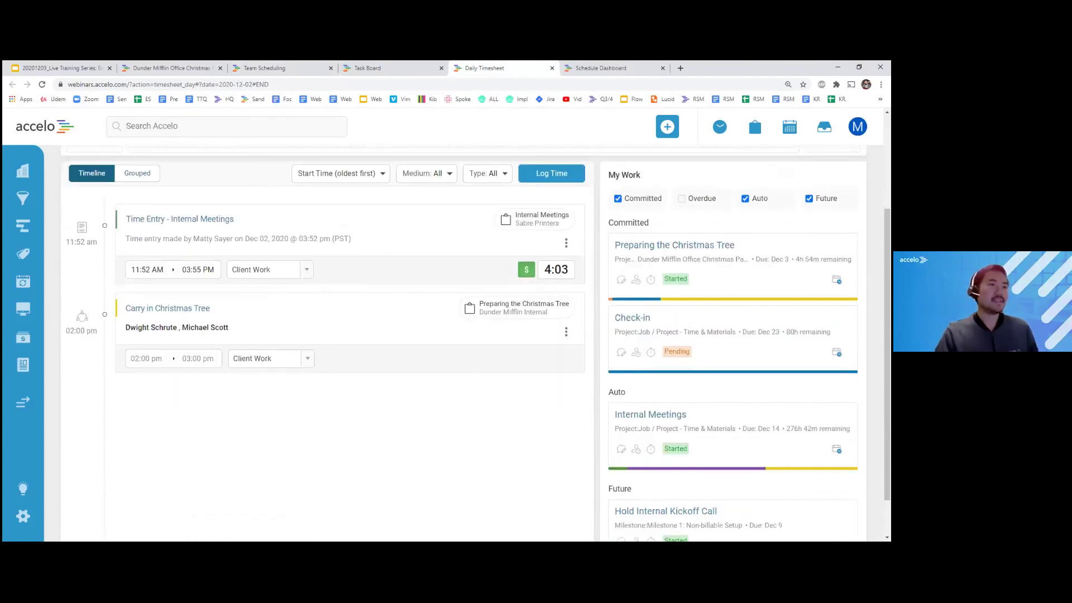
pyautogui.scroll(2, 476, 343)
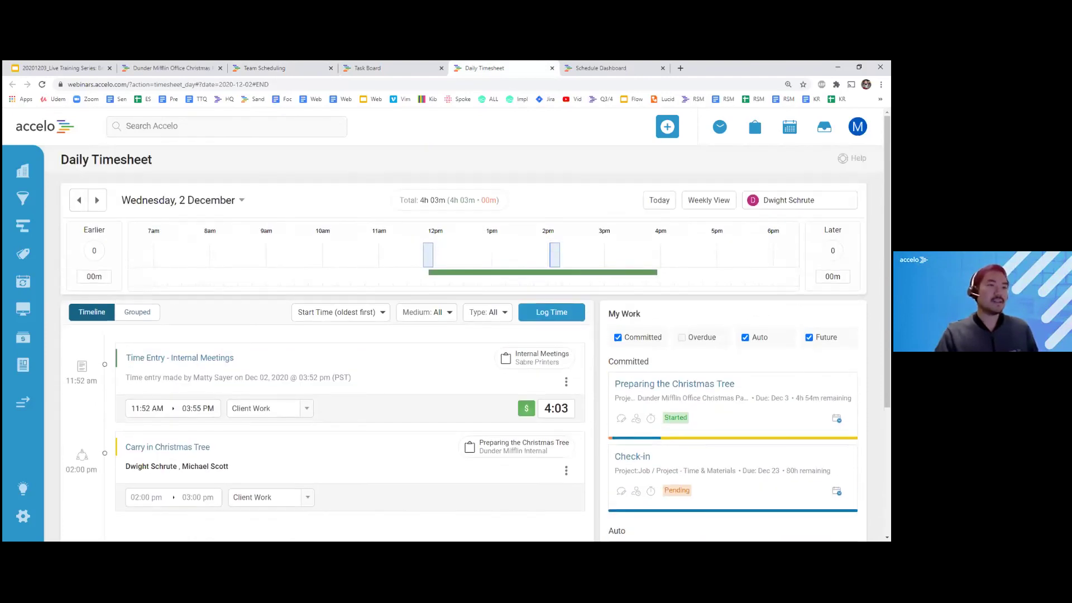
pyautogui.scroll(-2, 463, 343)
pyautogui.scroll(-1, 709, 268)
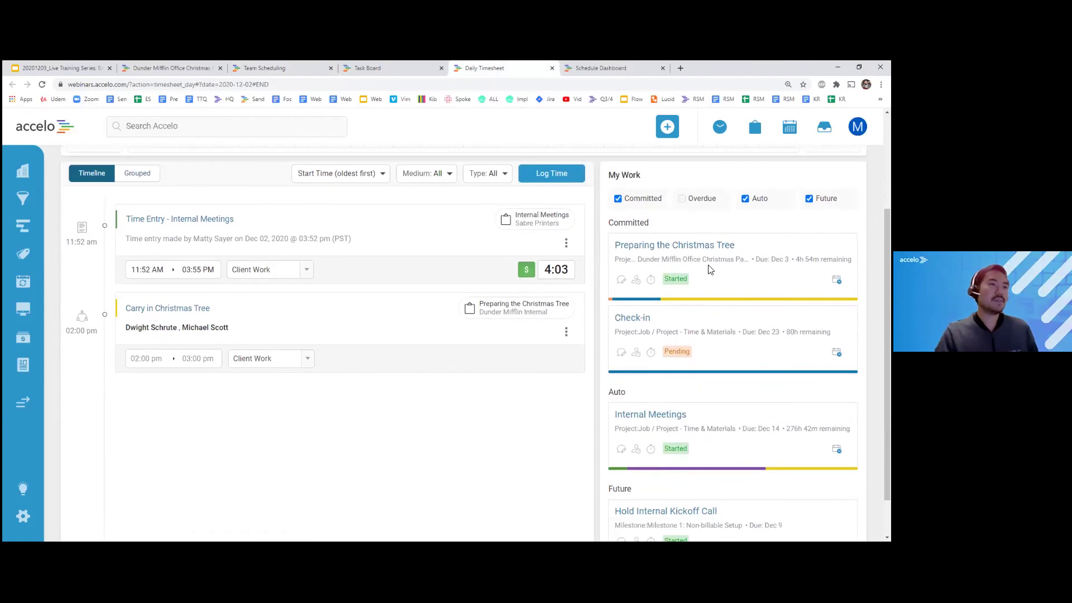
pyautogui.scroll(-1, 663, 303)
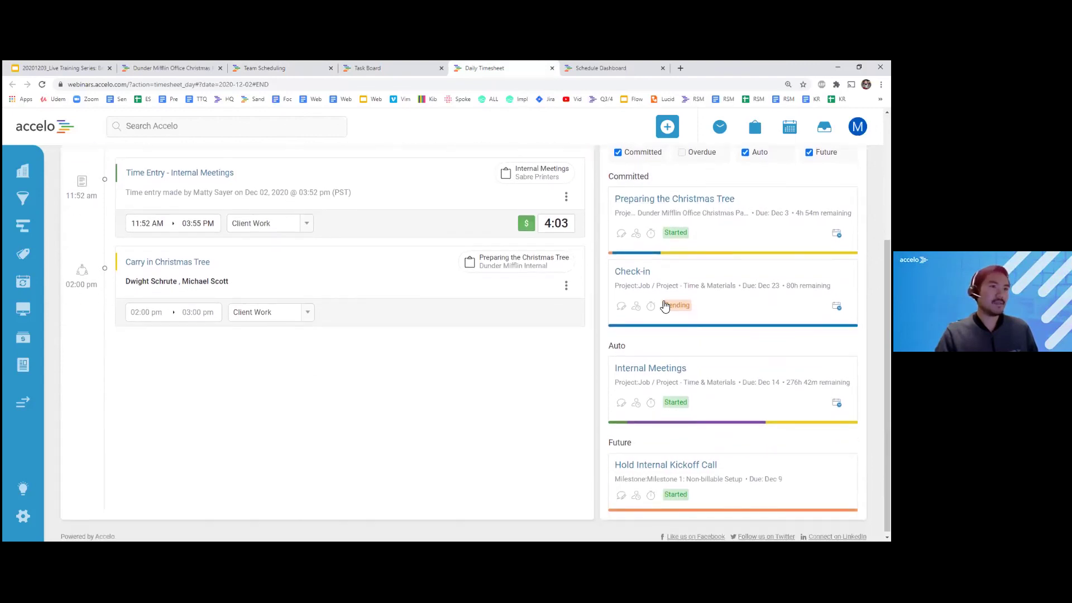
pyautogui.scroll(3, 476, 343)
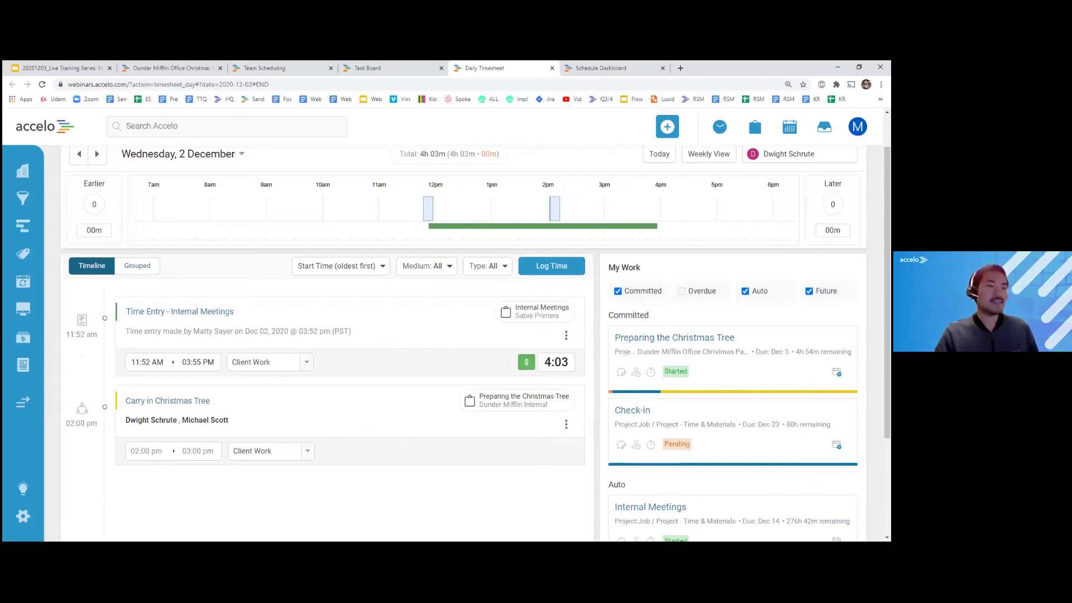
# Log 2 hours of client work against the committed Check-in task from the daily timesheet.
pyautogui.click(636, 449)
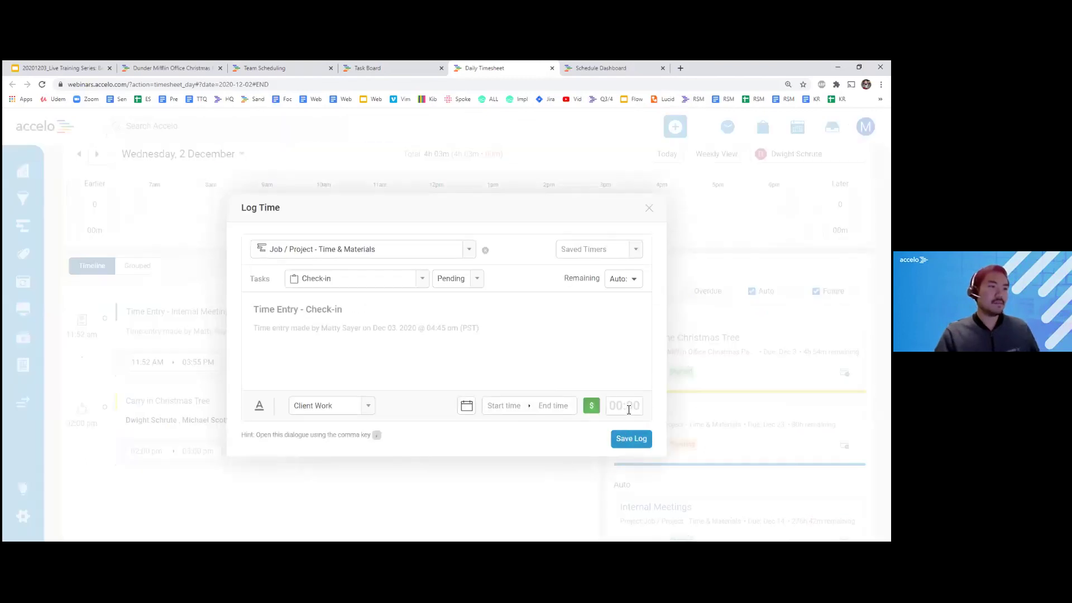
pyautogui.write('2h')
pyautogui.click(635, 441)
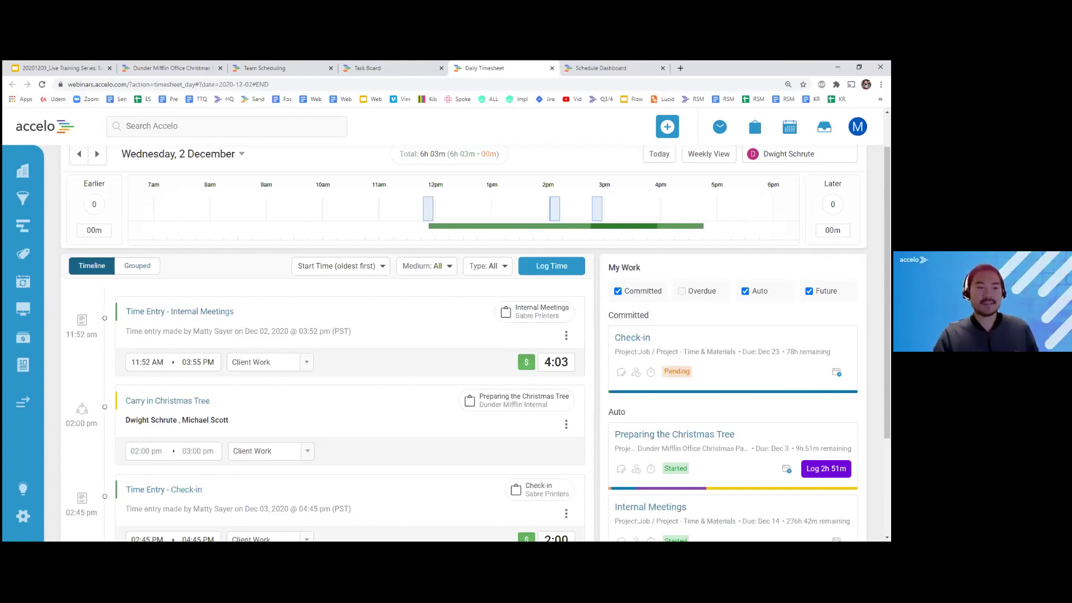
# Open the Dunder Mifflin Office Christmas Party project and examine its auto-scheduled work breakdown by assignee under Bookings.
pyautogui.click(180, 67)
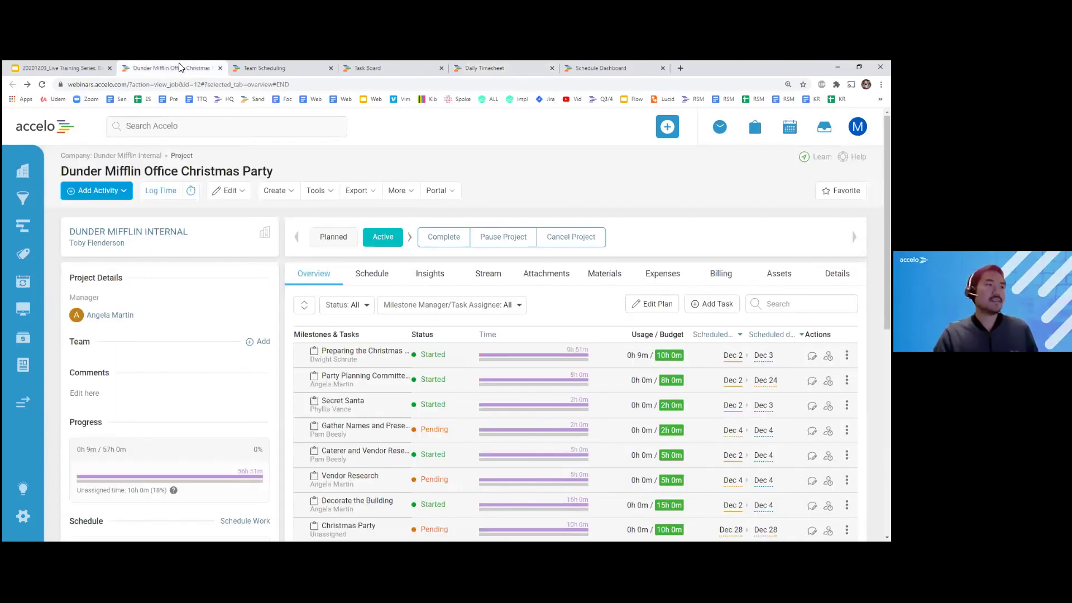
pyautogui.scroll(-3, 268, 340)
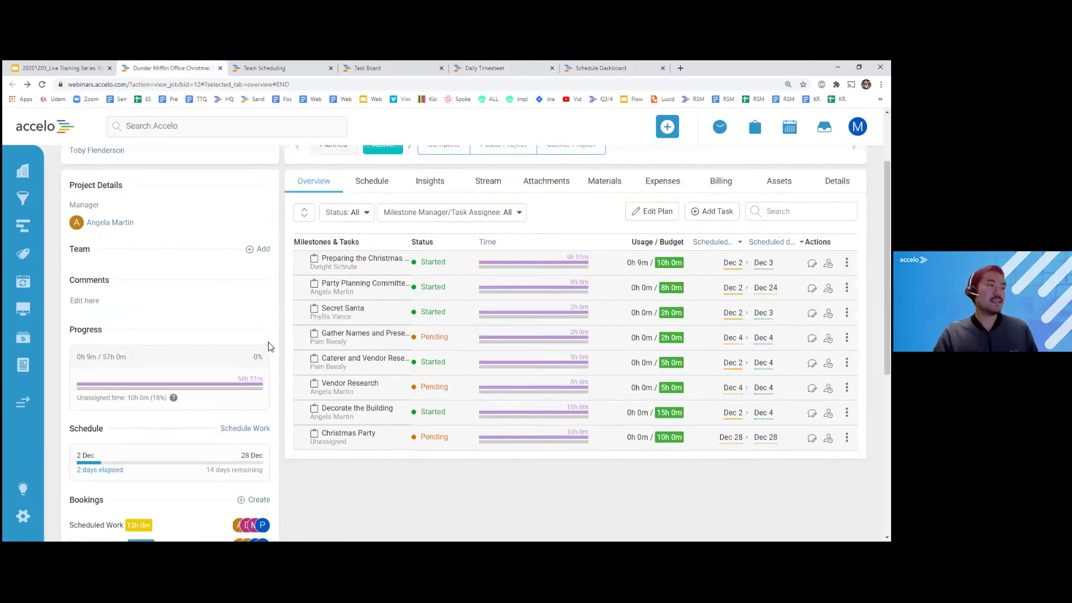
pyautogui.moveTo(214, 473)
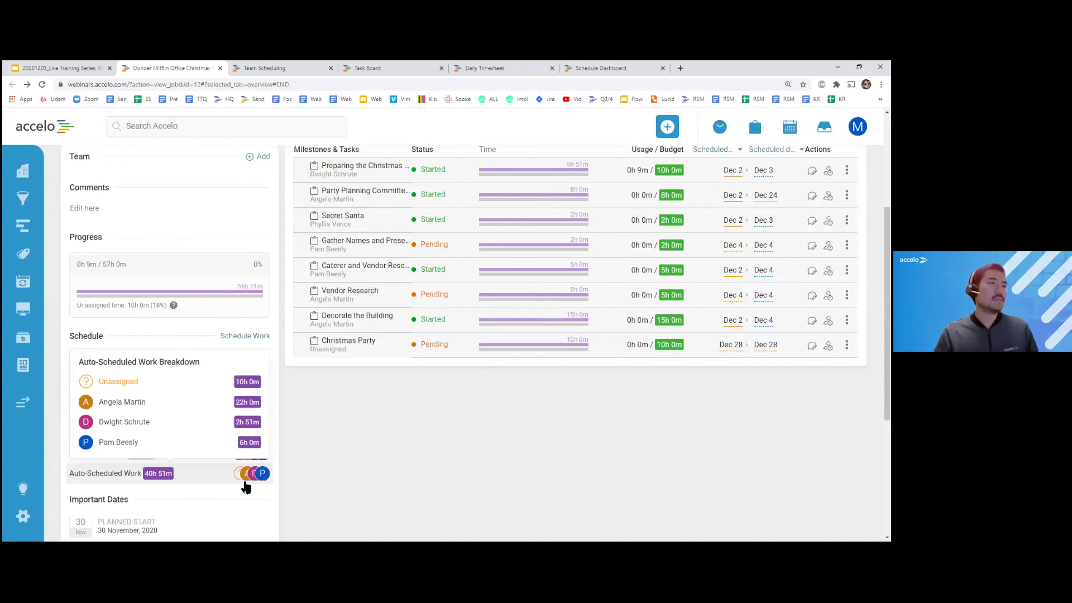
pyautogui.scroll(2, 487, 409)
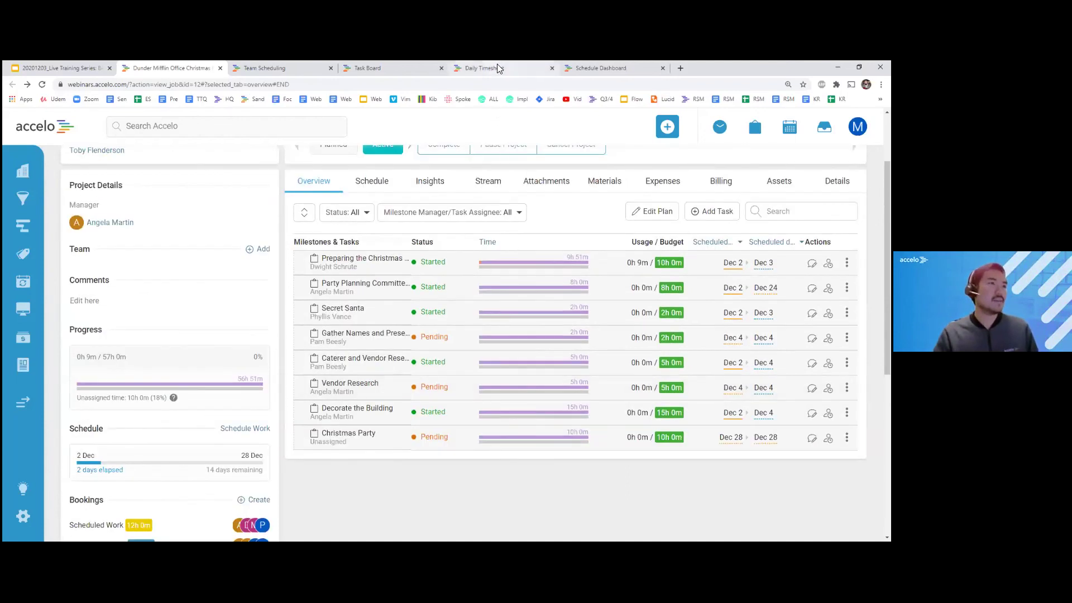
# Examine the Friday, December 11 workload on the Schedule Dashboard by category, checking committed, auto-scheduled and external work, and close its details.
pyautogui.click(594, 65)
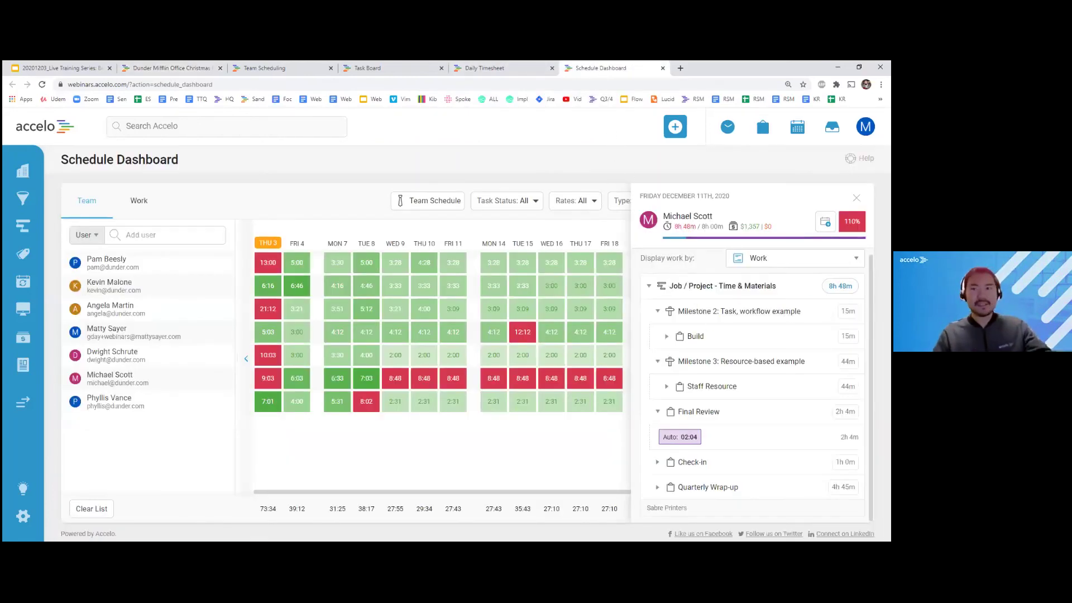
pyautogui.click(796, 258)
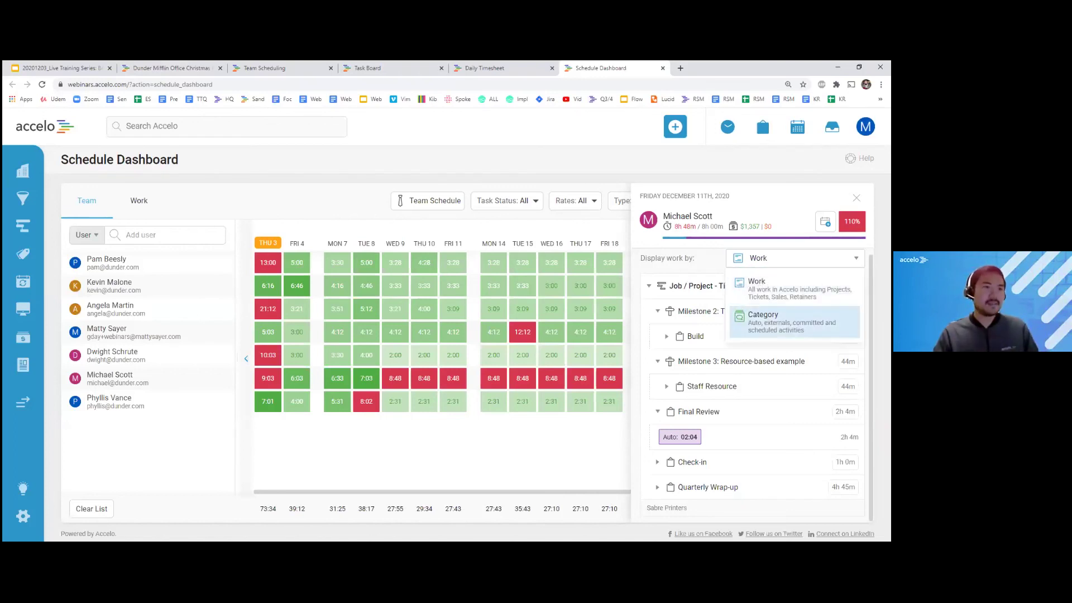
pyautogui.click(770, 313)
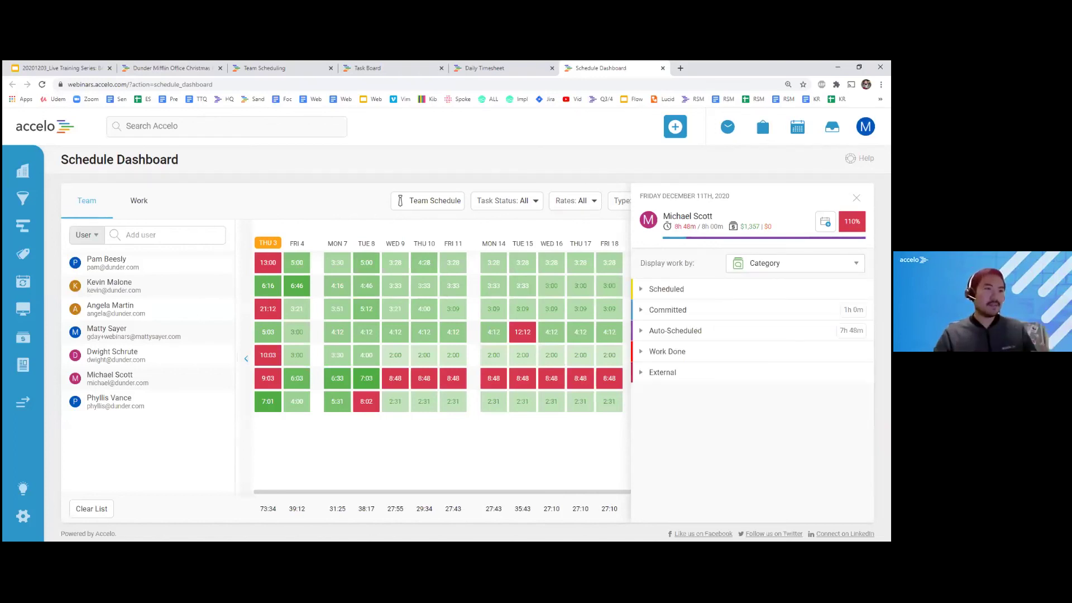
pyautogui.click(641, 332)
pyautogui.click(642, 313)
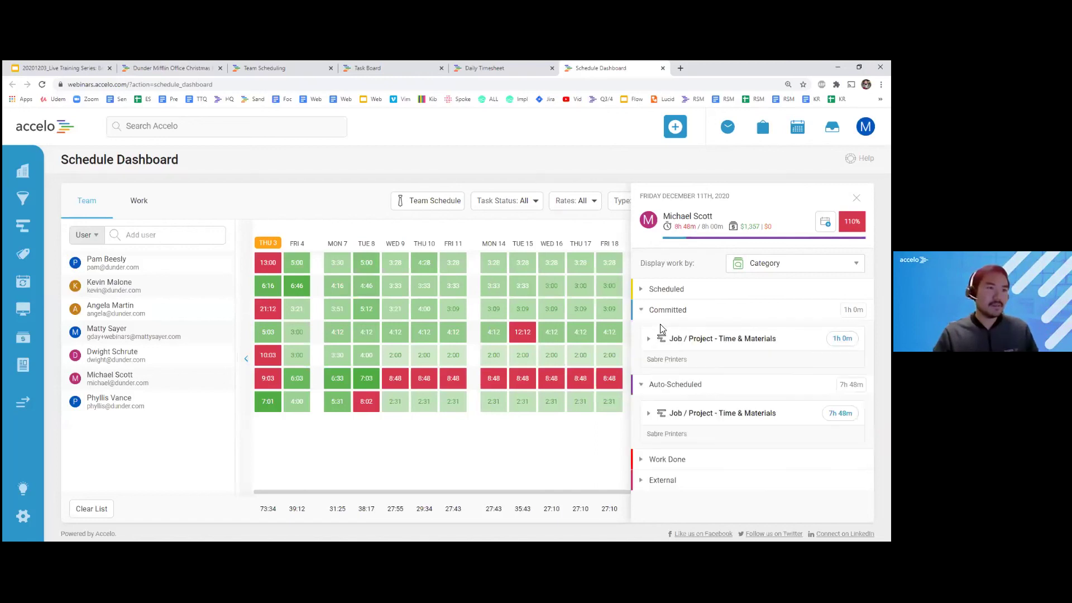
pyautogui.click(643, 487)
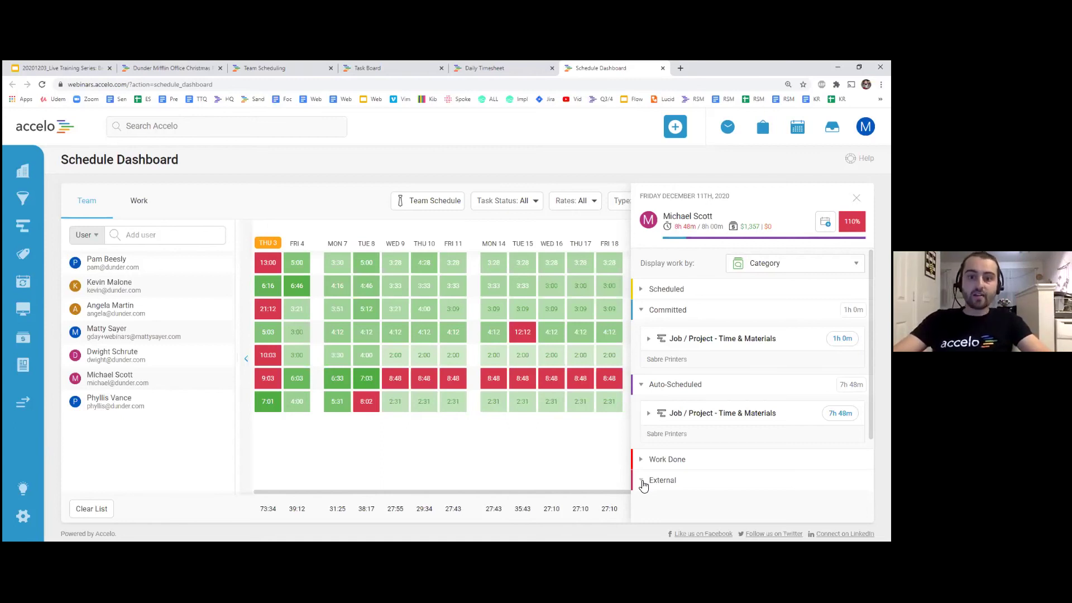
pyautogui.click(579, 455)
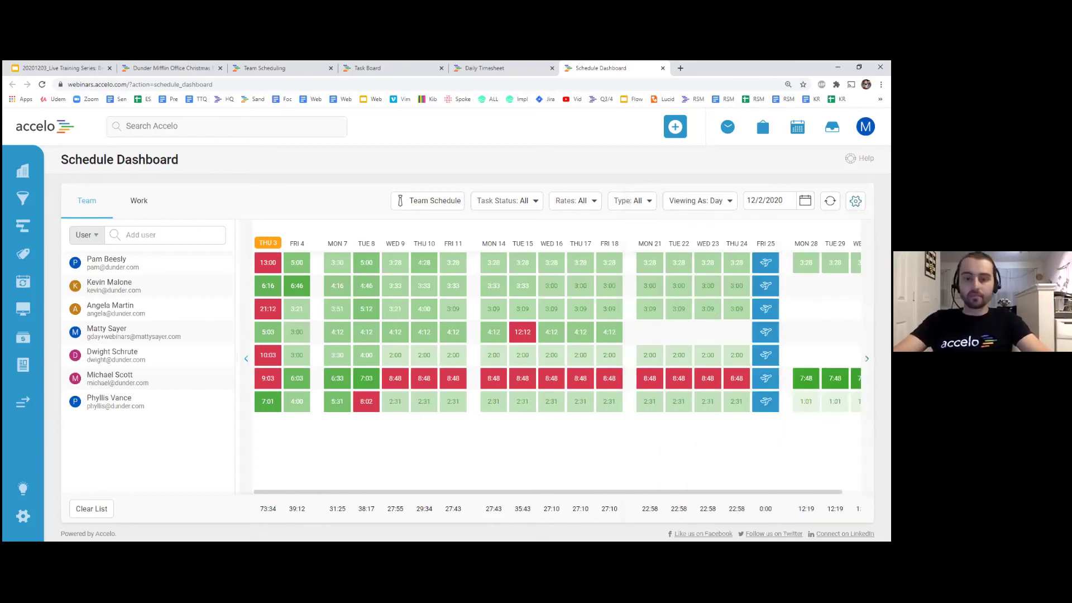
# View the Schedule Dashboard by week and examine the Nov 30 - Dec 6 workload of the third and sixth listed team members.
pyautogui.click(725, 203)
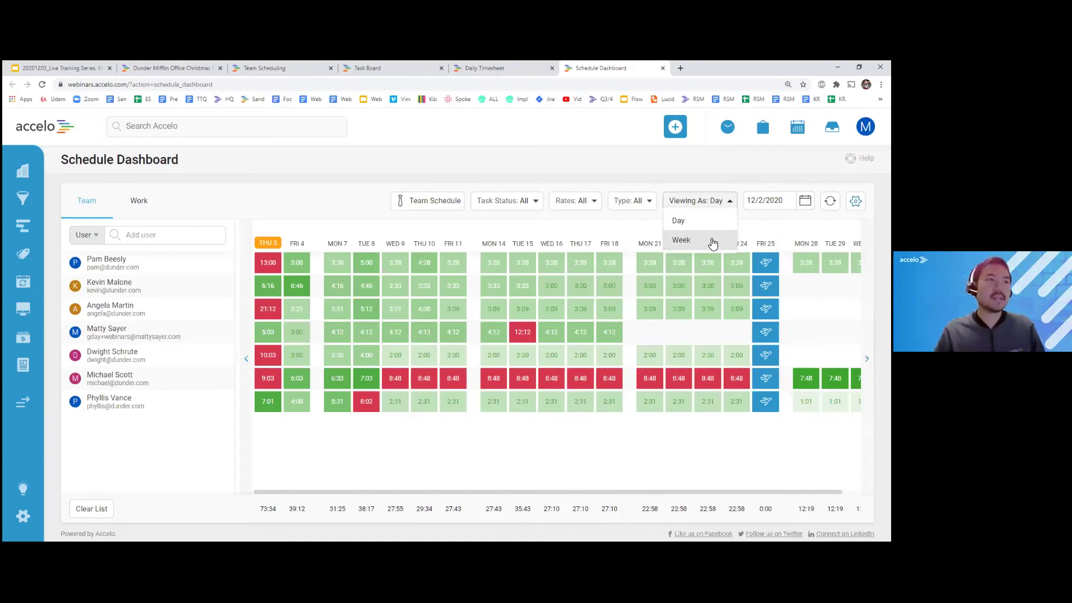
pyautogui.click(713, 242)
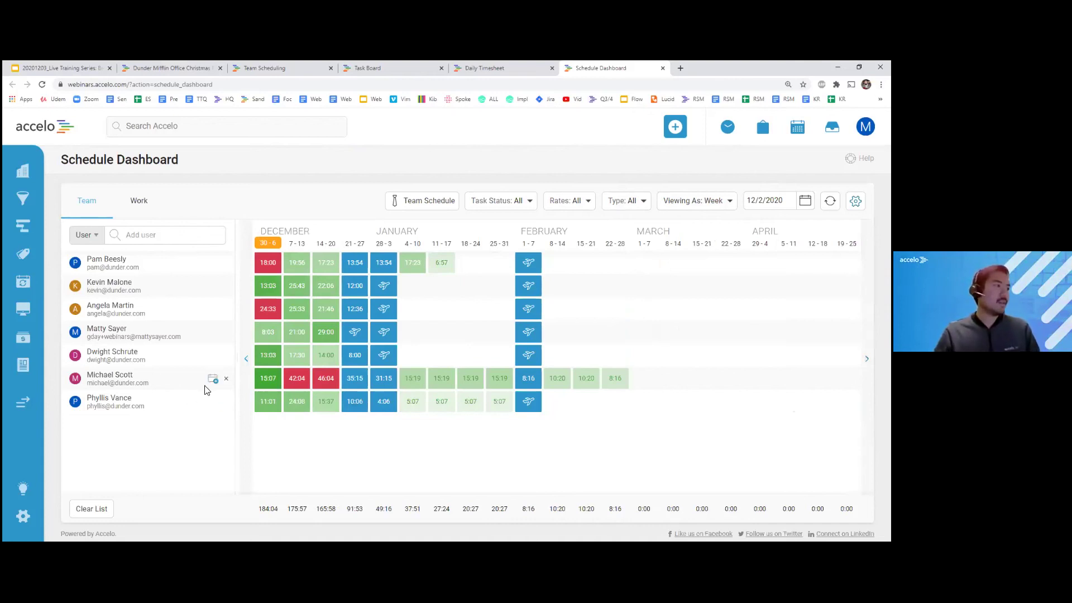
pyautogui.click(275, 320)
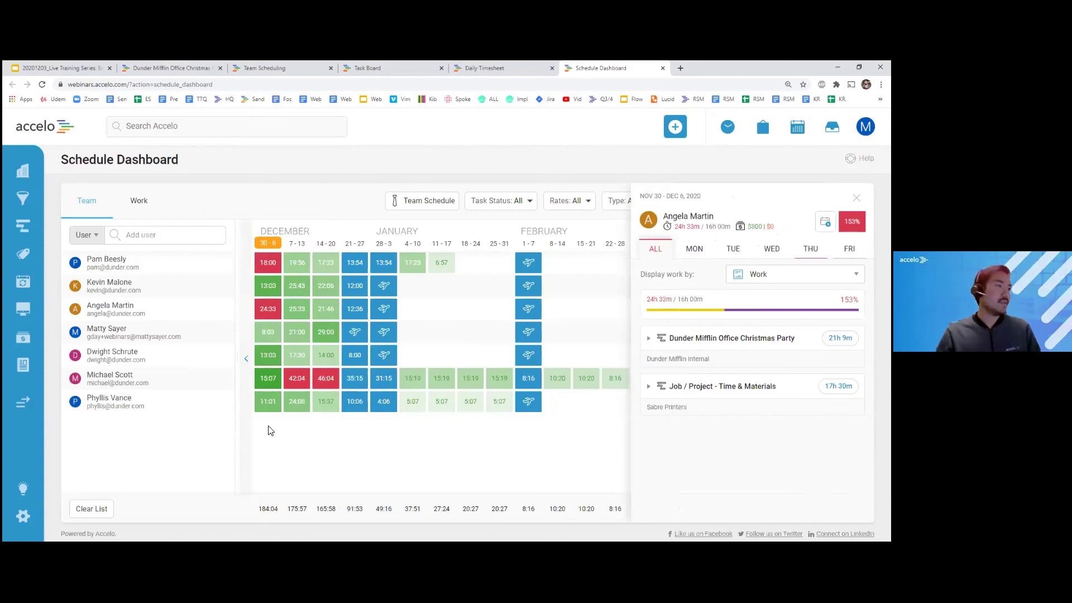
pyautogui.moveTo(273, 369)
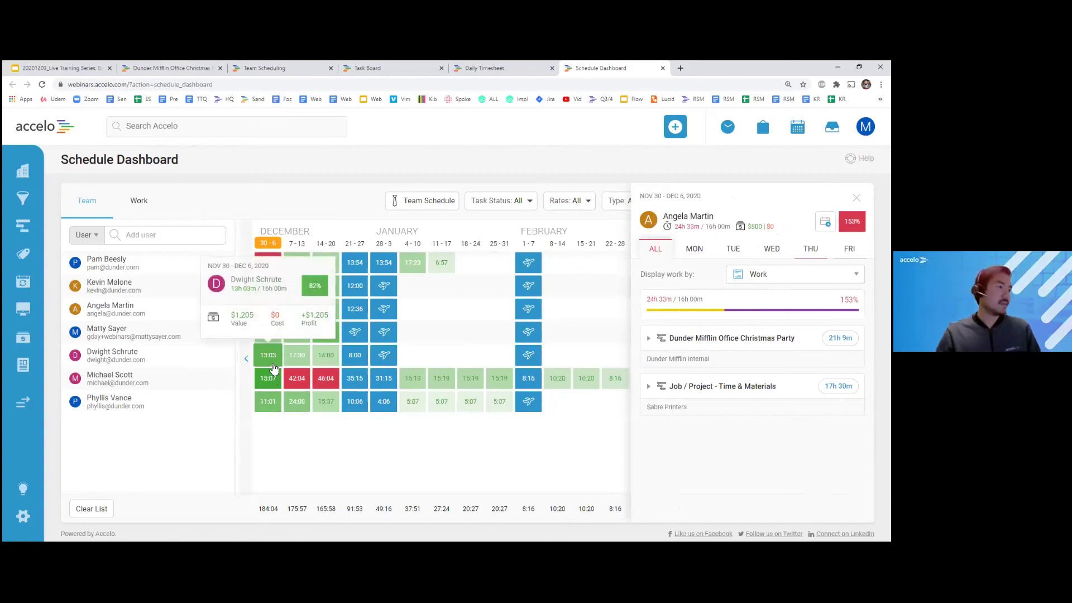
pyautogui.click(272, 384)
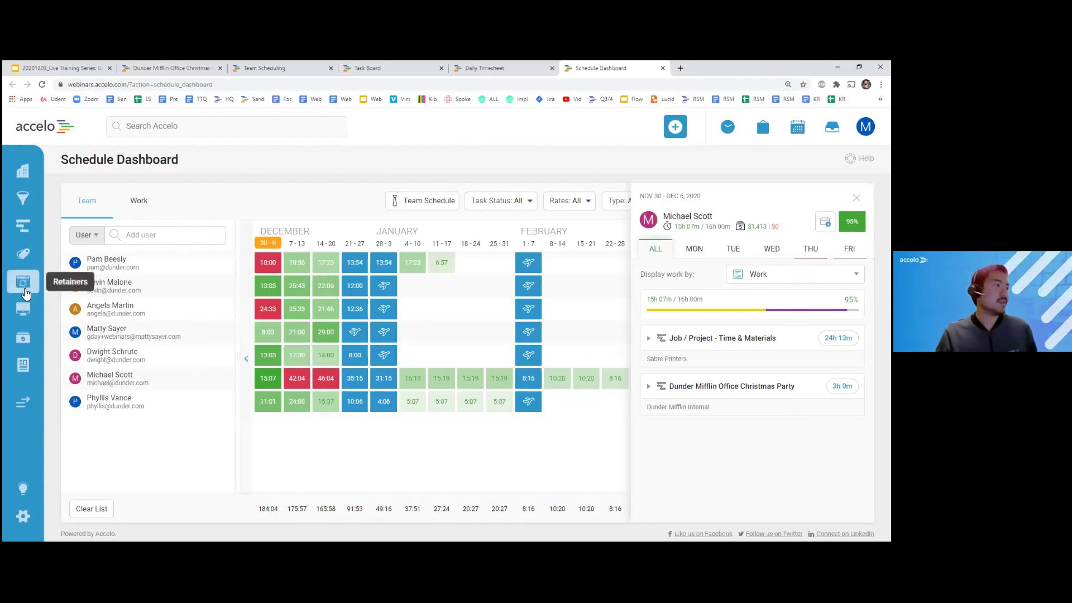
# Open the Utilization Dashboard in a separate browser tab, glance over its weekly chart and start a user search.
pyautogui.click(28, 368)
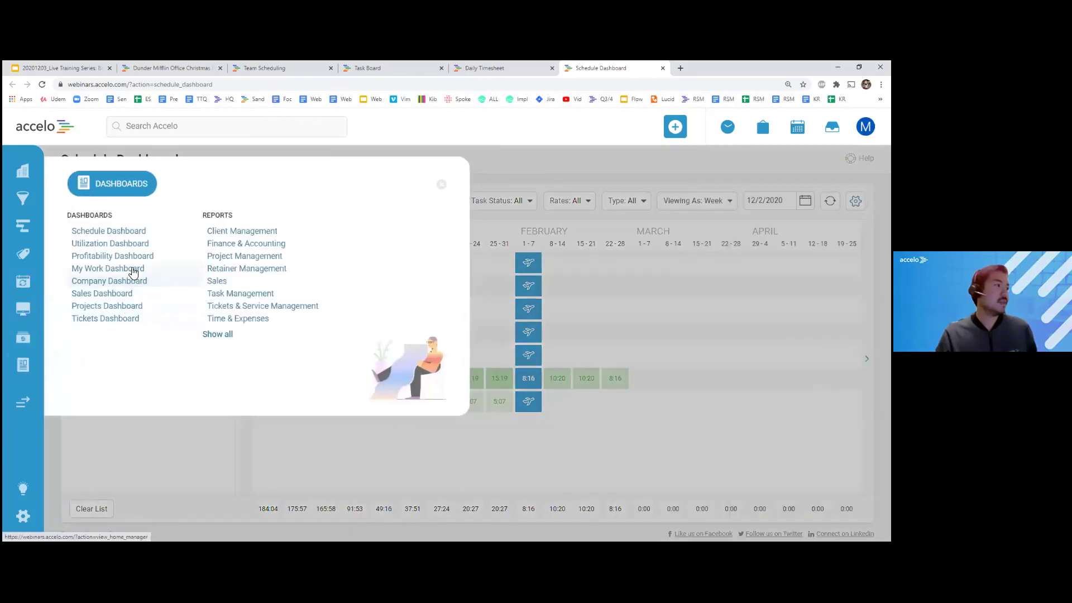
pyautogui.keyDown('ctrl'); pyautogui.click(133, 249); pyautogui.keyUp('ctrl')
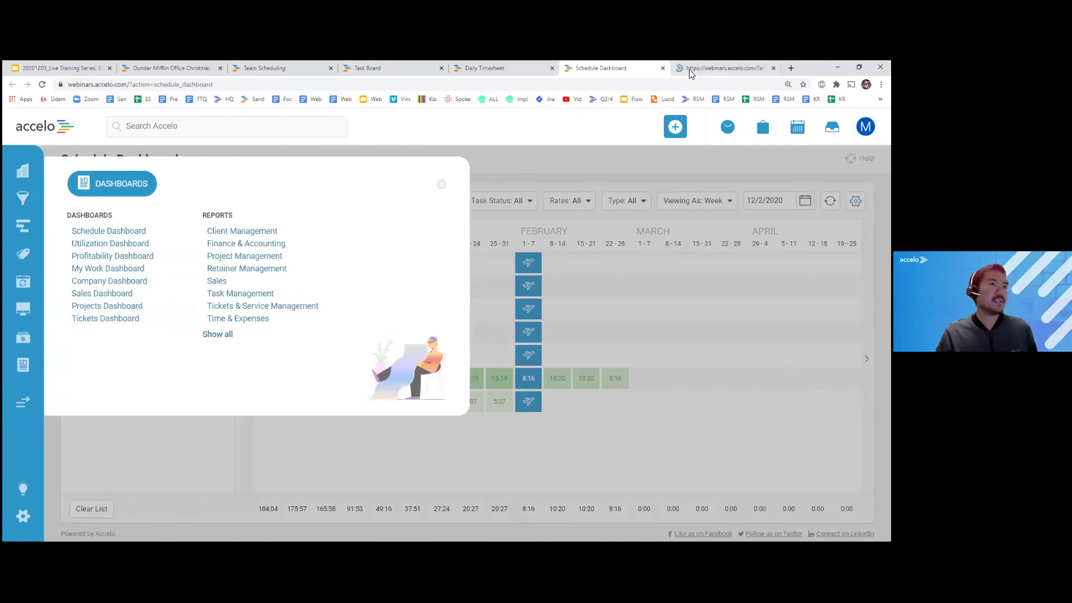
pyautogui.click(692, 68)
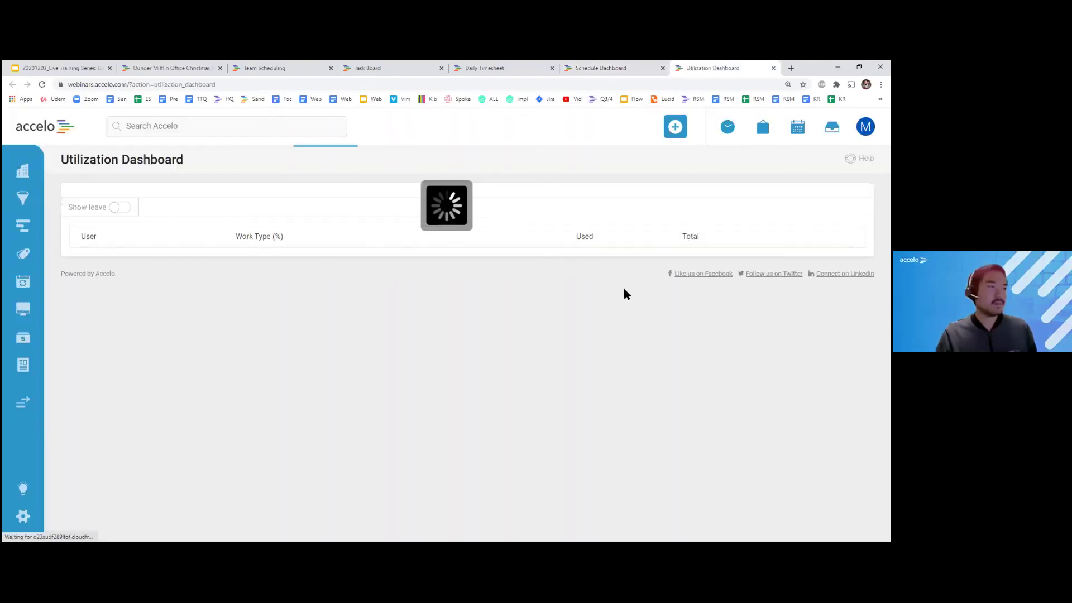
pyautogui.scroll(-2, 662, 301)
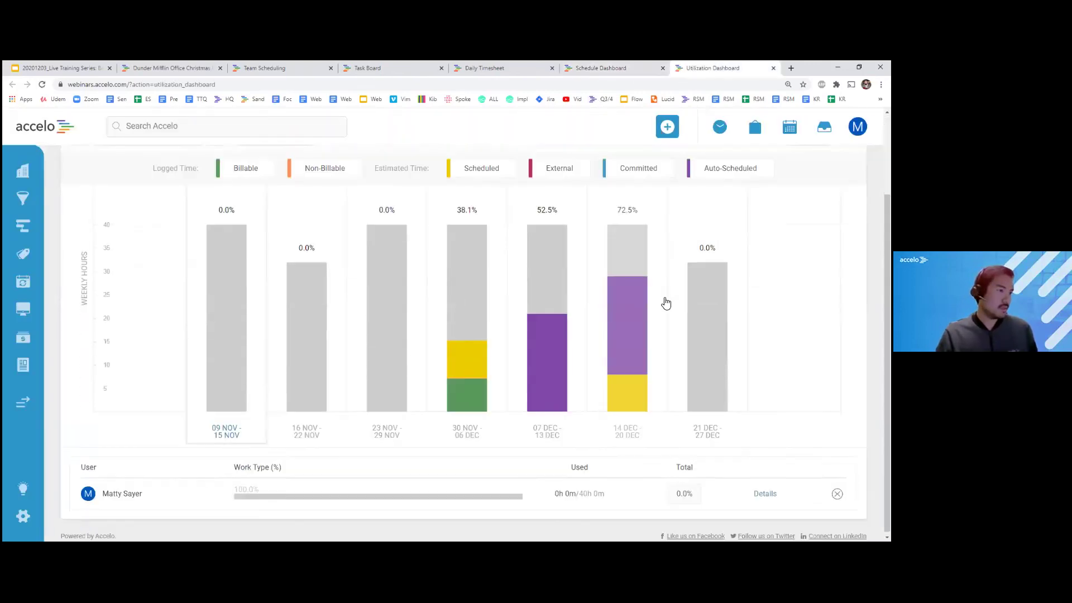
pyautogui.scroll(2, 195, 350)
pyautogui.click(147, 204)
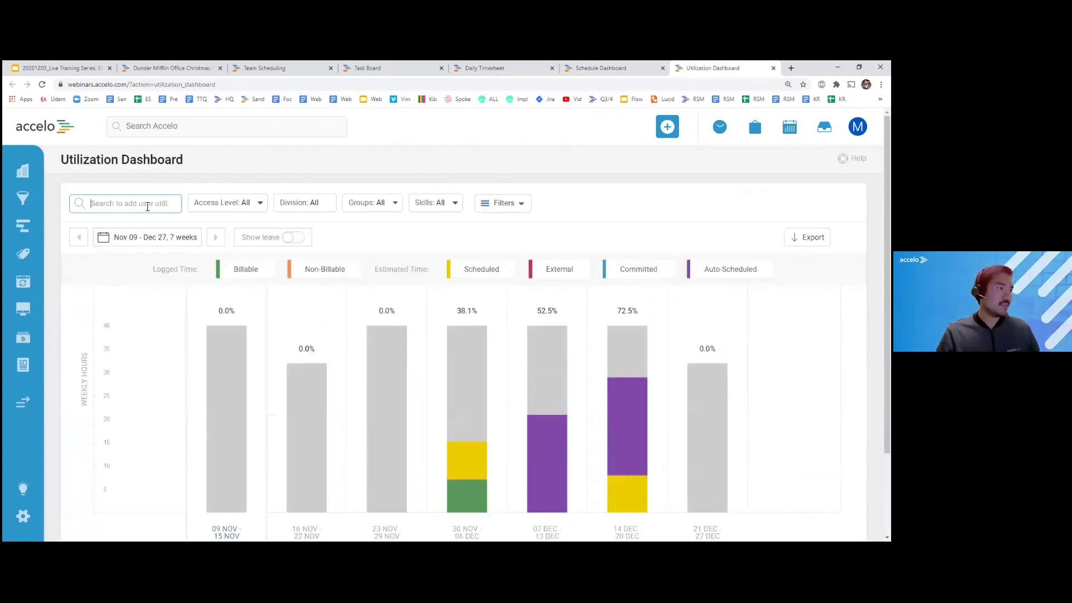
pyautogui.write('staff')
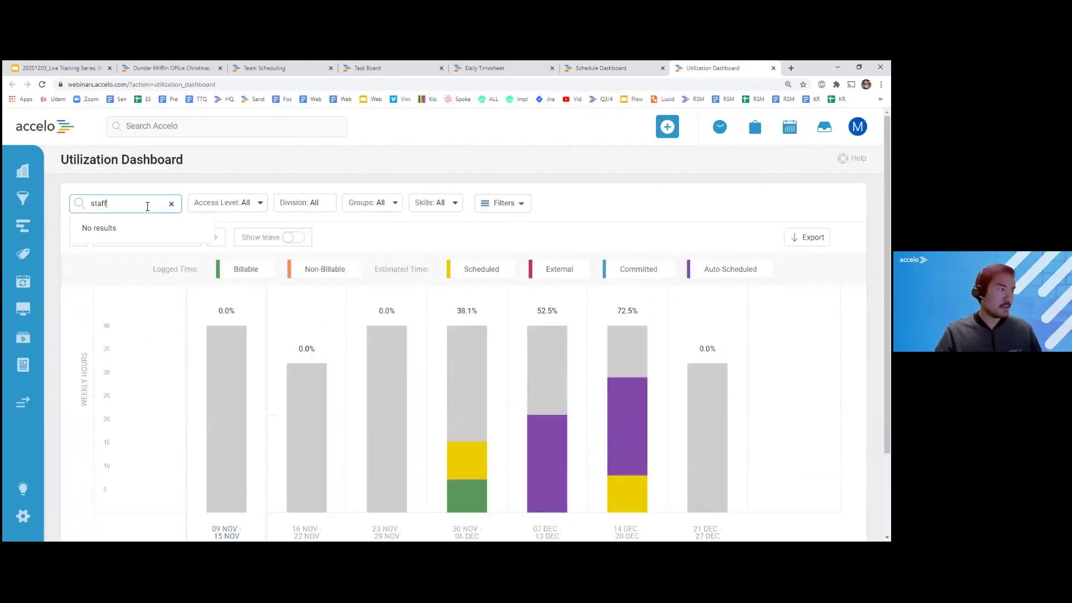
pyautogui.press('BackSpace')
pyautogui.press('BackSpace')
pyautogui.press('BackSpace')
pyautogui.press('BackSpace')
pyautogui.press('BackSpace')
# Search the users for "s" and add the four unselected matches to the utilization chart.
pyautogui.write('s')
pyautogui.click(152, 229)
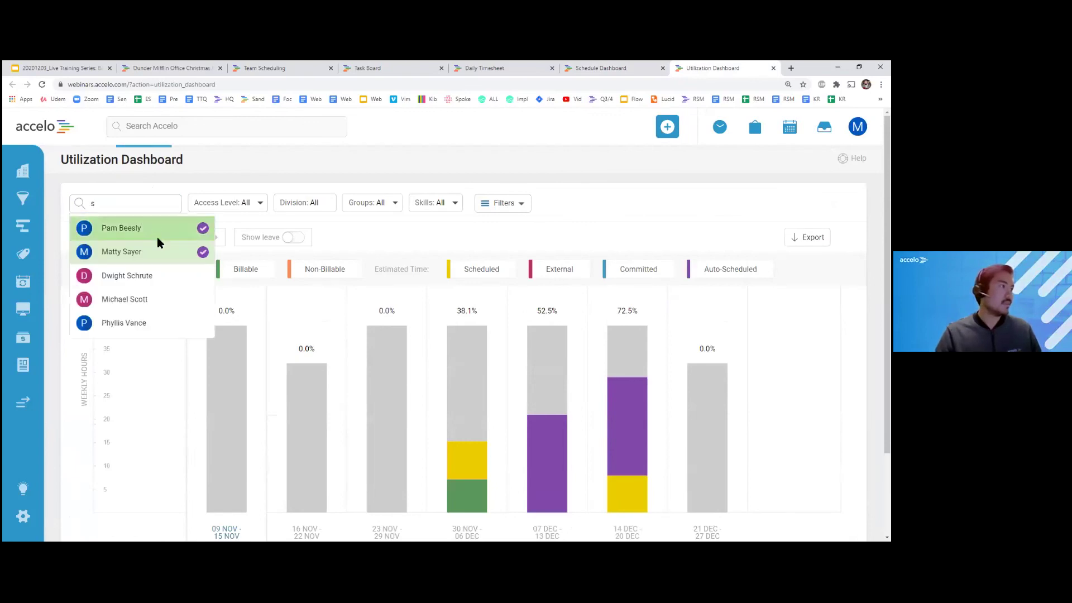
pyautogui.click(156, 275)
pyautogui.click(153, 301)
pyautogui.click(150, 323)
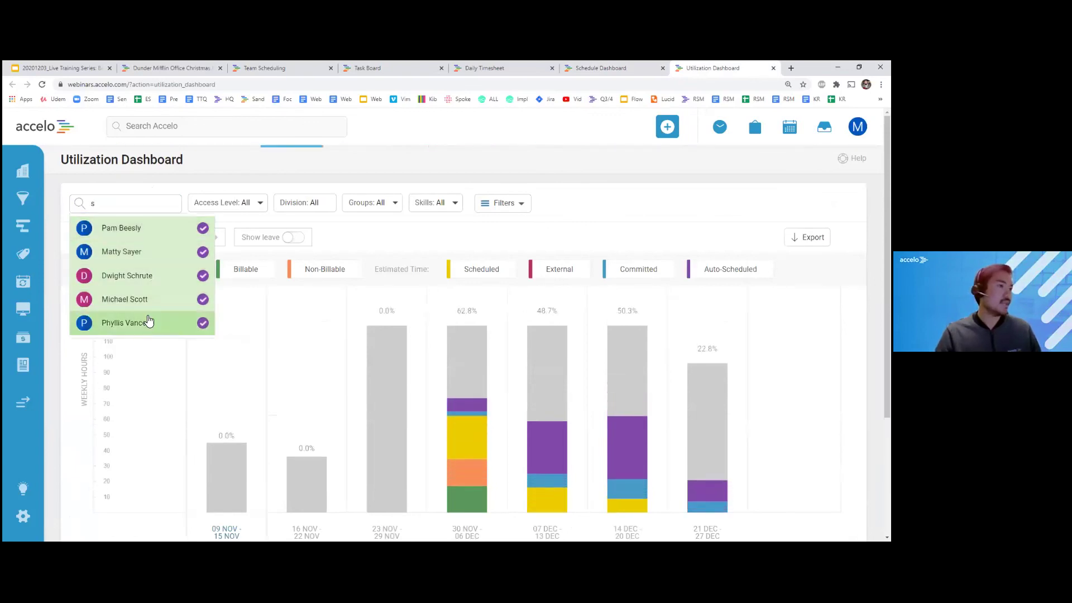
# Examine each user's utilization breakdown for the weeks 30 Nov - 06 Dec and 07 Dec - 13 Dec.
pyautogui.scroll(-5, 464, 335)
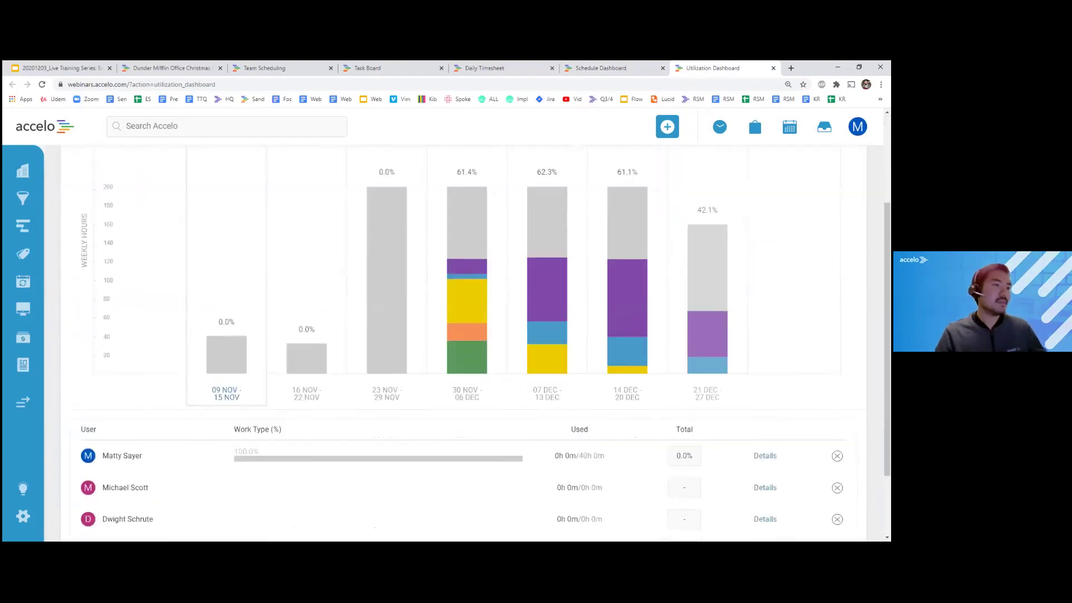
pyautogui.click(471, 227)
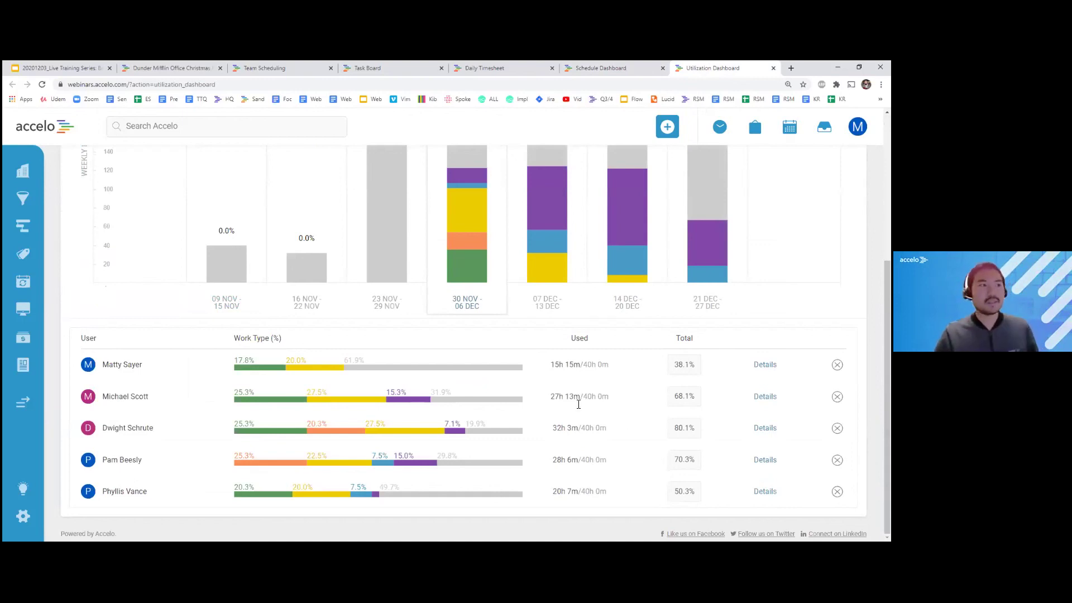
pyautogui.click(581, 282)
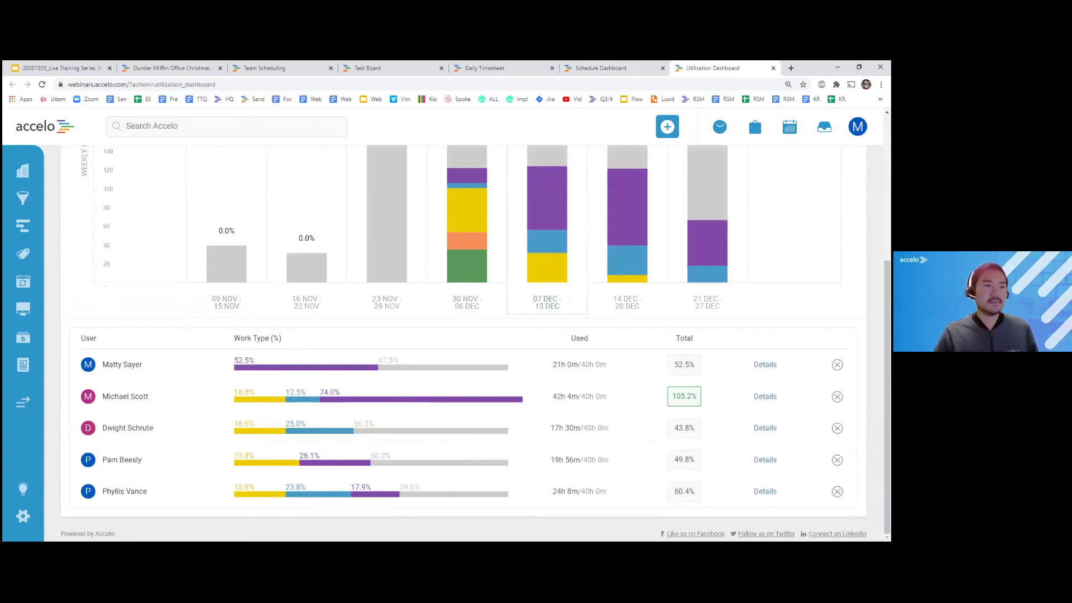
pyautogui.scroll(3, 474, 340)
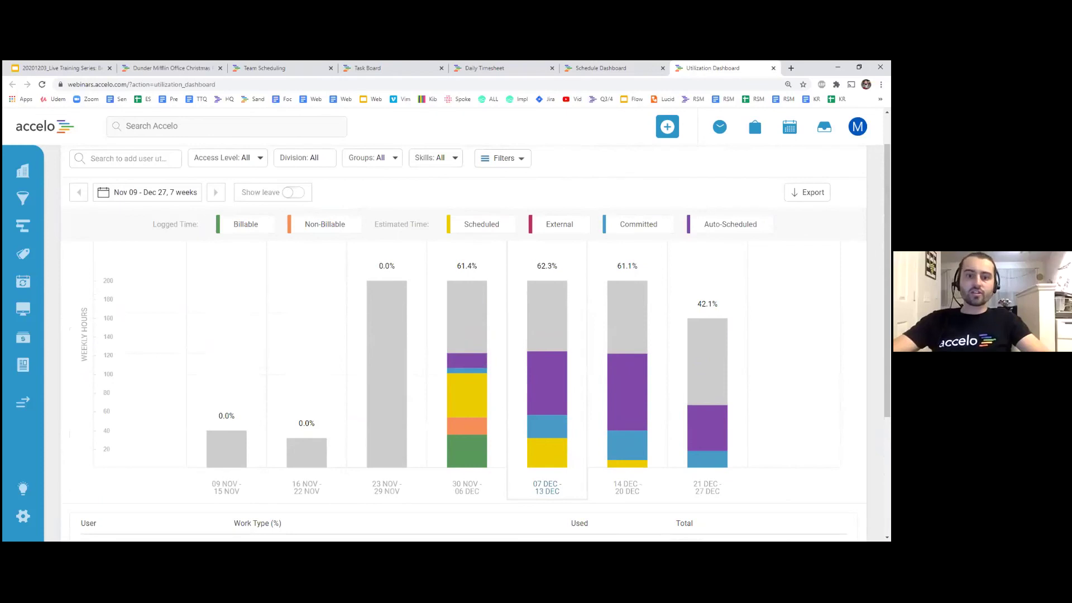
# Switch to the training deck in Google Slides, present it from the Q&A slide and advance to the bit.ly link slide.
pyautogui.click(57, 67)
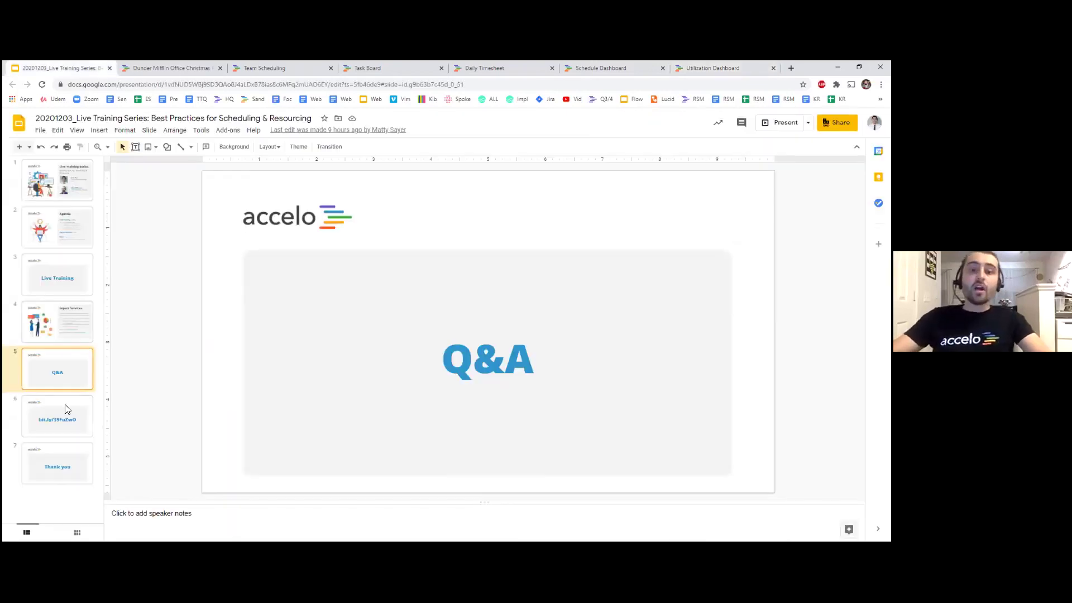
pyautogui.click(784, 122)
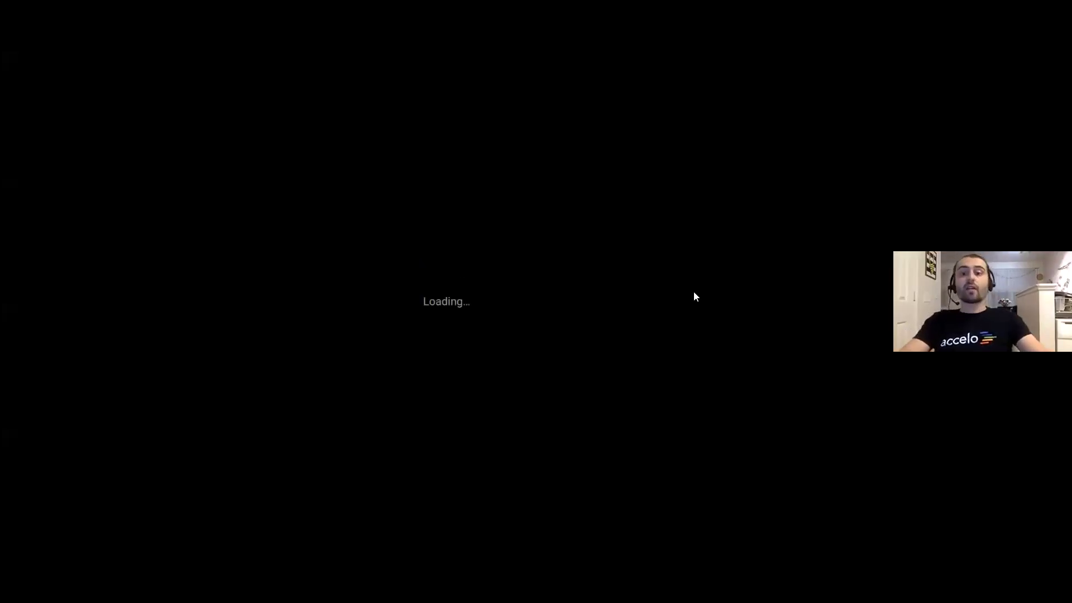
pyautogui.press('Right')
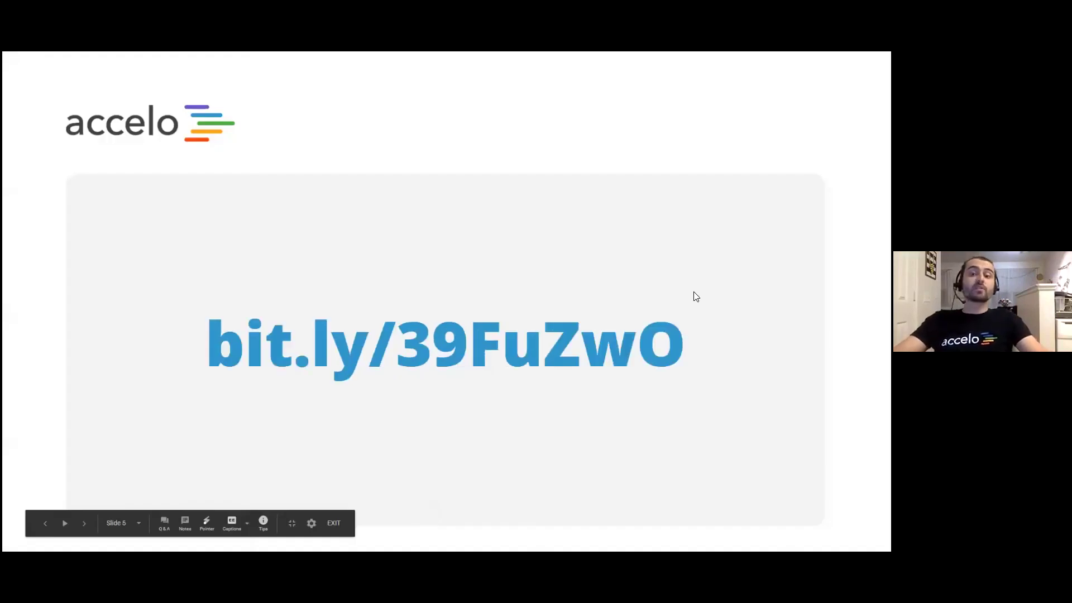